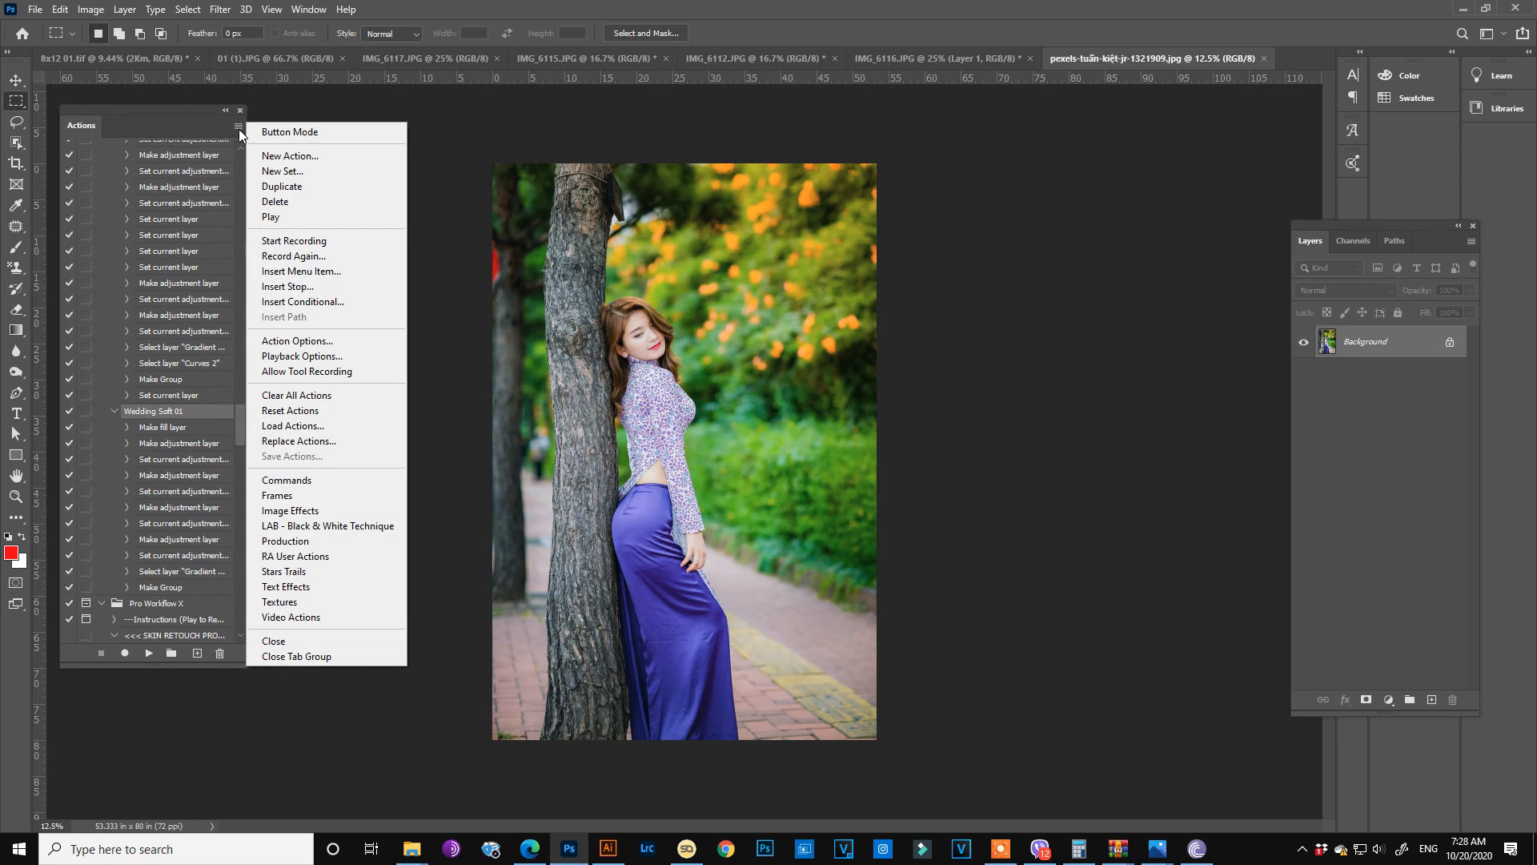
# Step: Create a new action named Pastel color 01 in the Laksiri Color set and start recording it
pyautogui.click(274, 155)
pyautogui.click(766, 280)
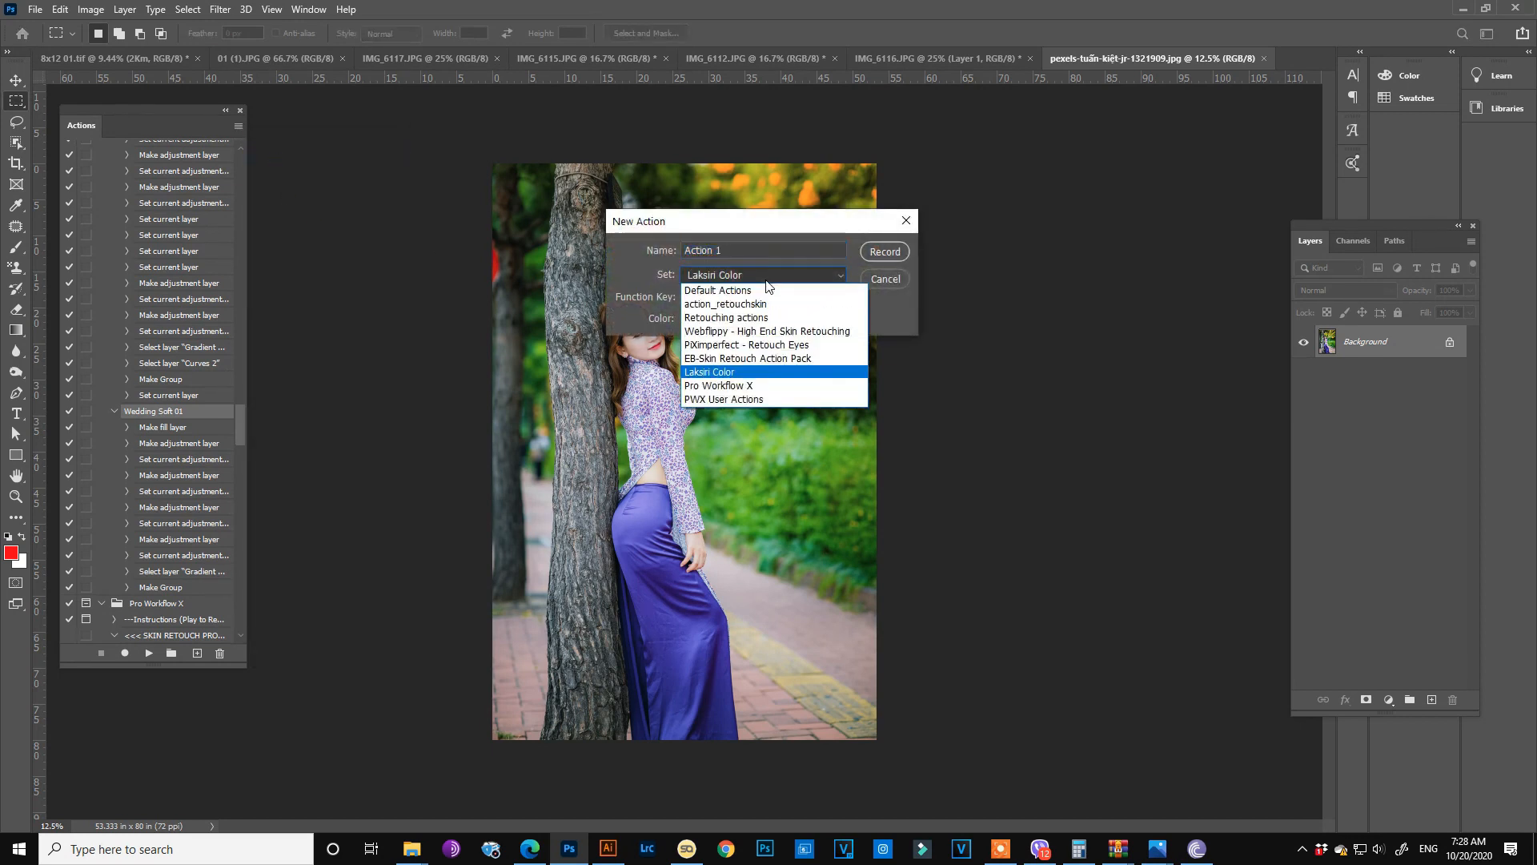
pyautogui.click(729, 372)
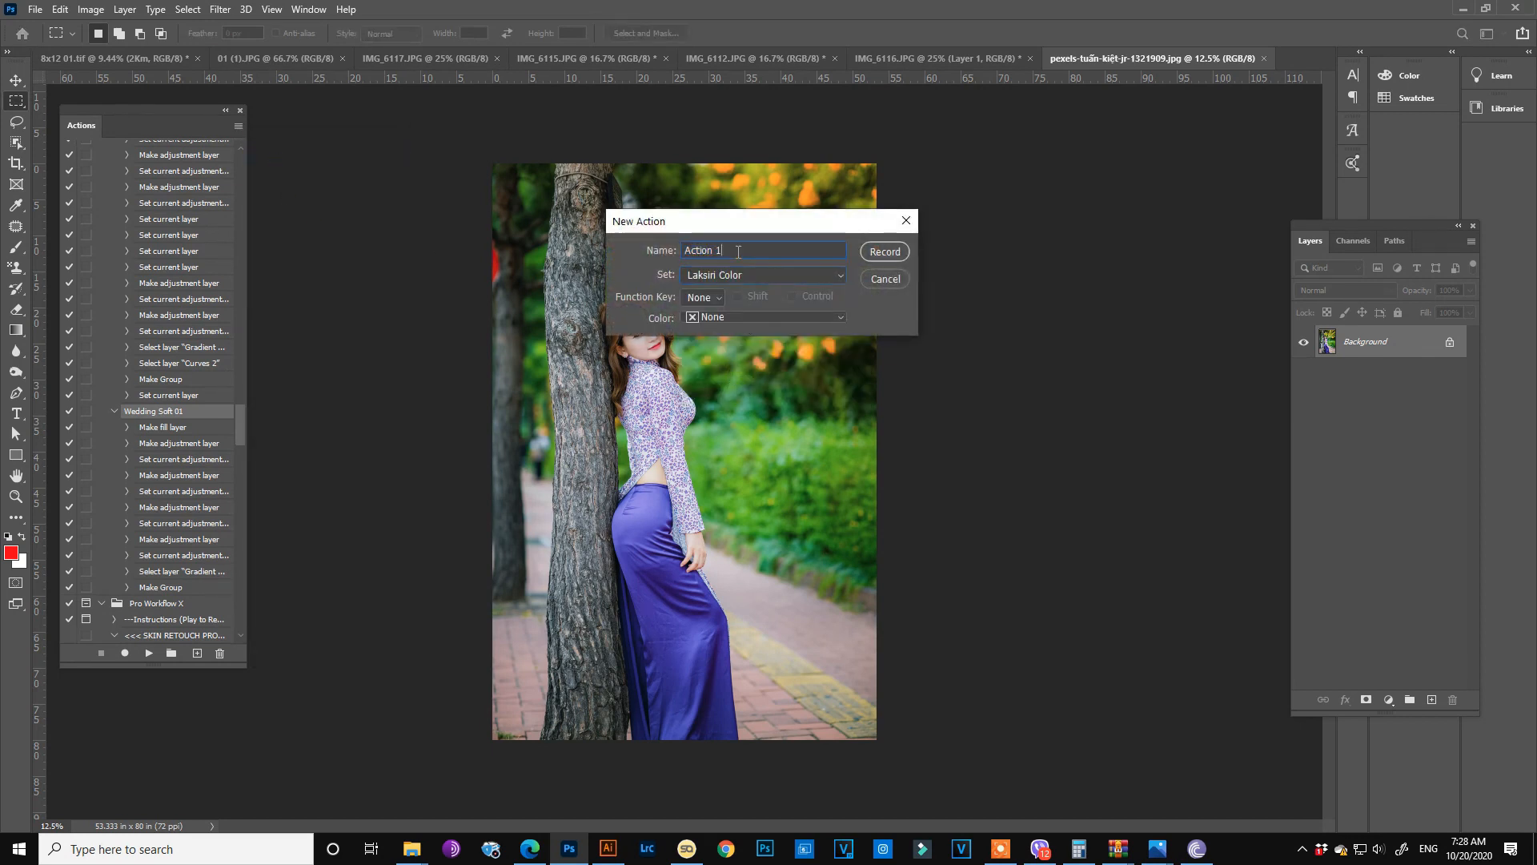
pyautogui.moveTo(770, 225); pyautogui.dragTo(876, 265)
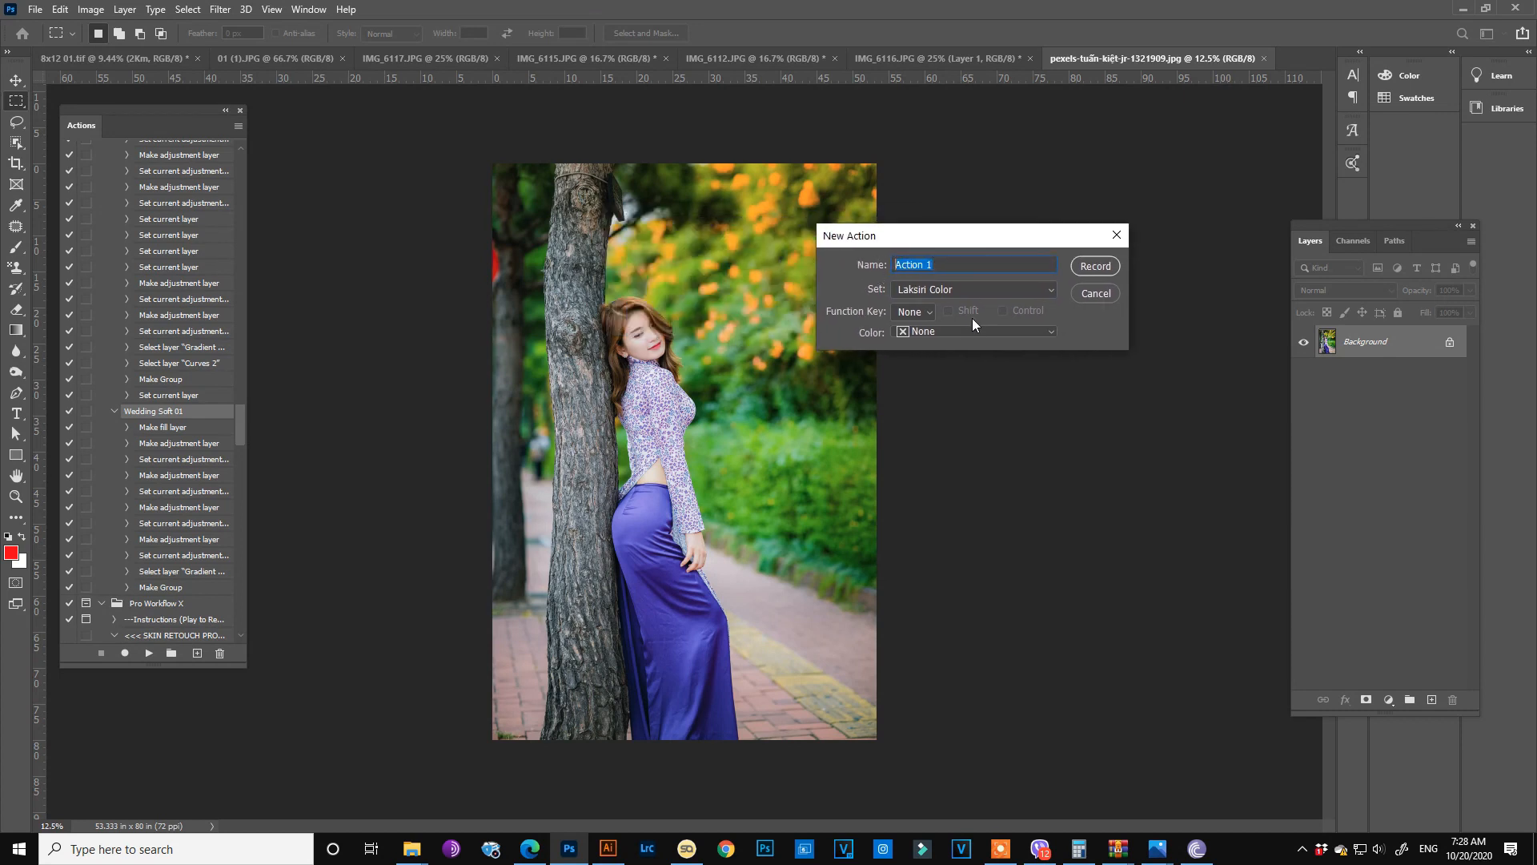
pyautogui.hotkey('alt', 'Tab')
pyautogui.moveTo(948, 265); pyautogui.dragTo(867, 264)
pyautogui.write('pasto')
pyautogui.press('BackSpace')
pyautogui.write('Pastol color 01')
pyautogui.click(1089, 266)
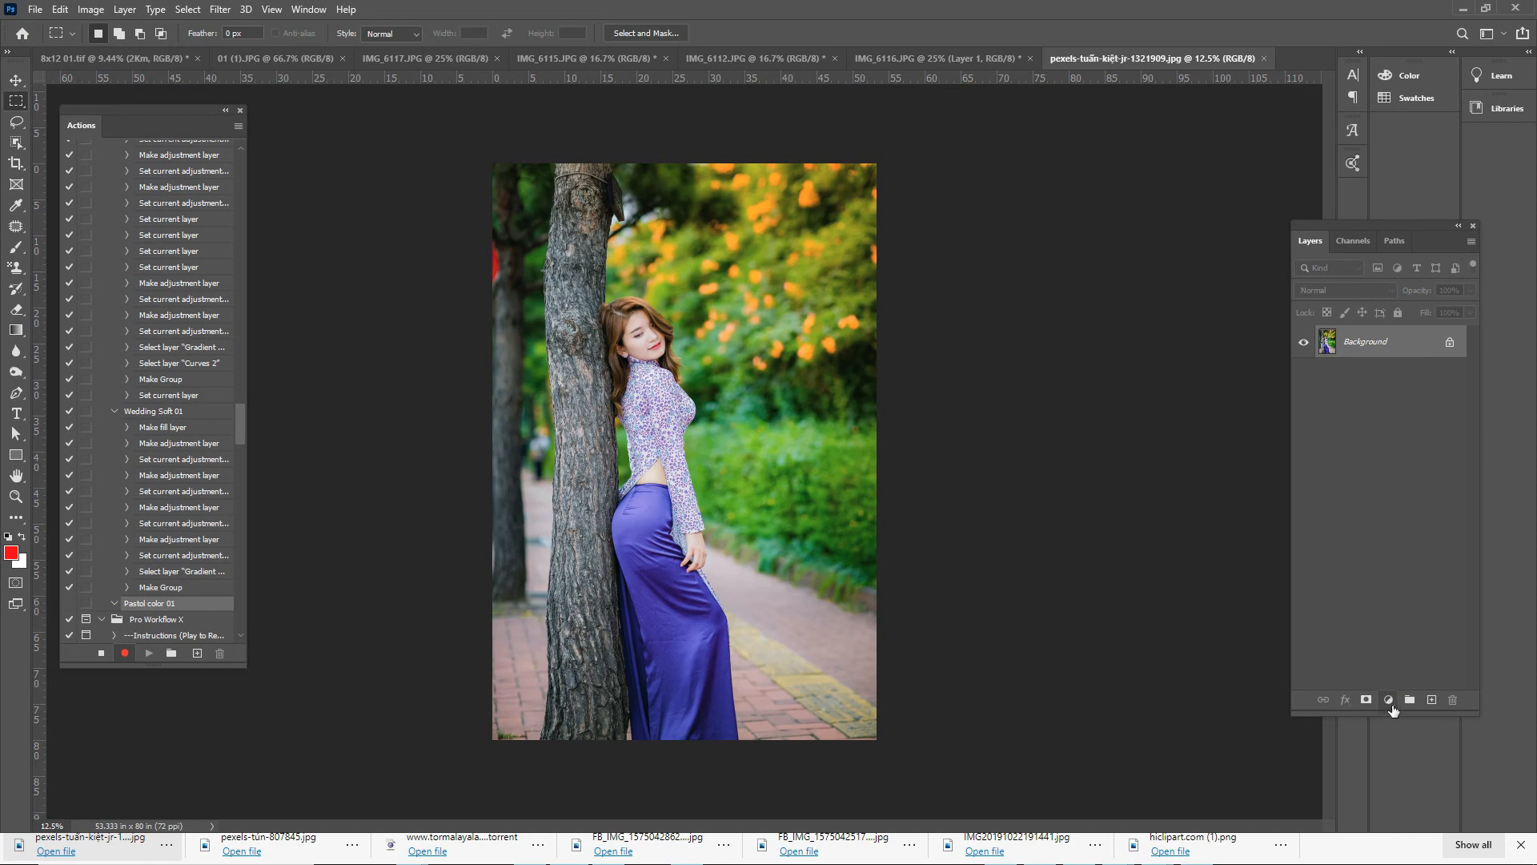
# Step: Add a Selective Color adjustment layer and lower the Cyan, Magenta and Black amounts of the Reds
pyautogui.click(1389, 699)
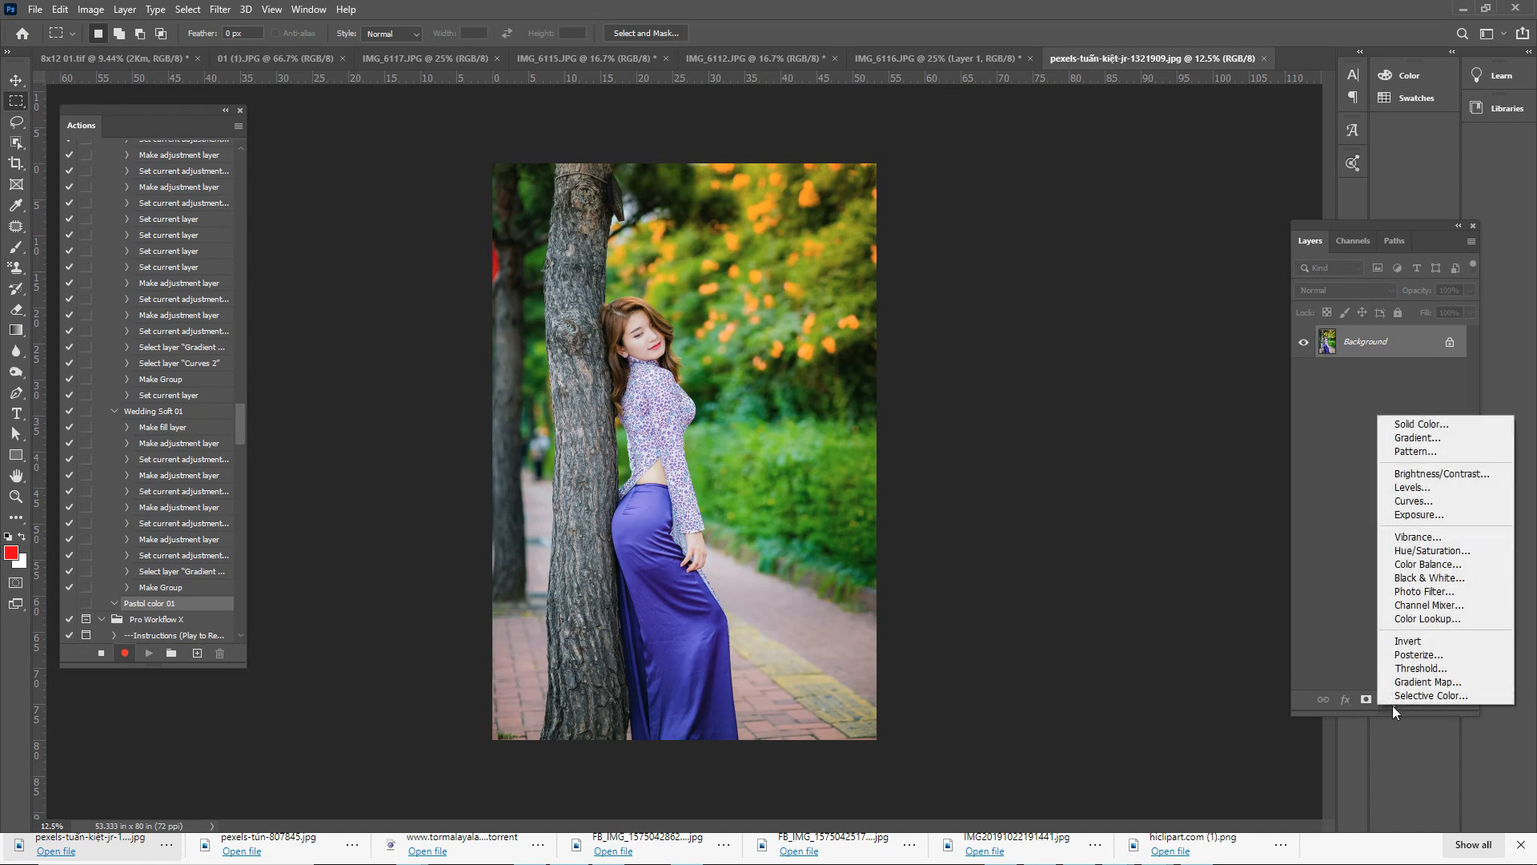
pyautogui.click(1398, 697)
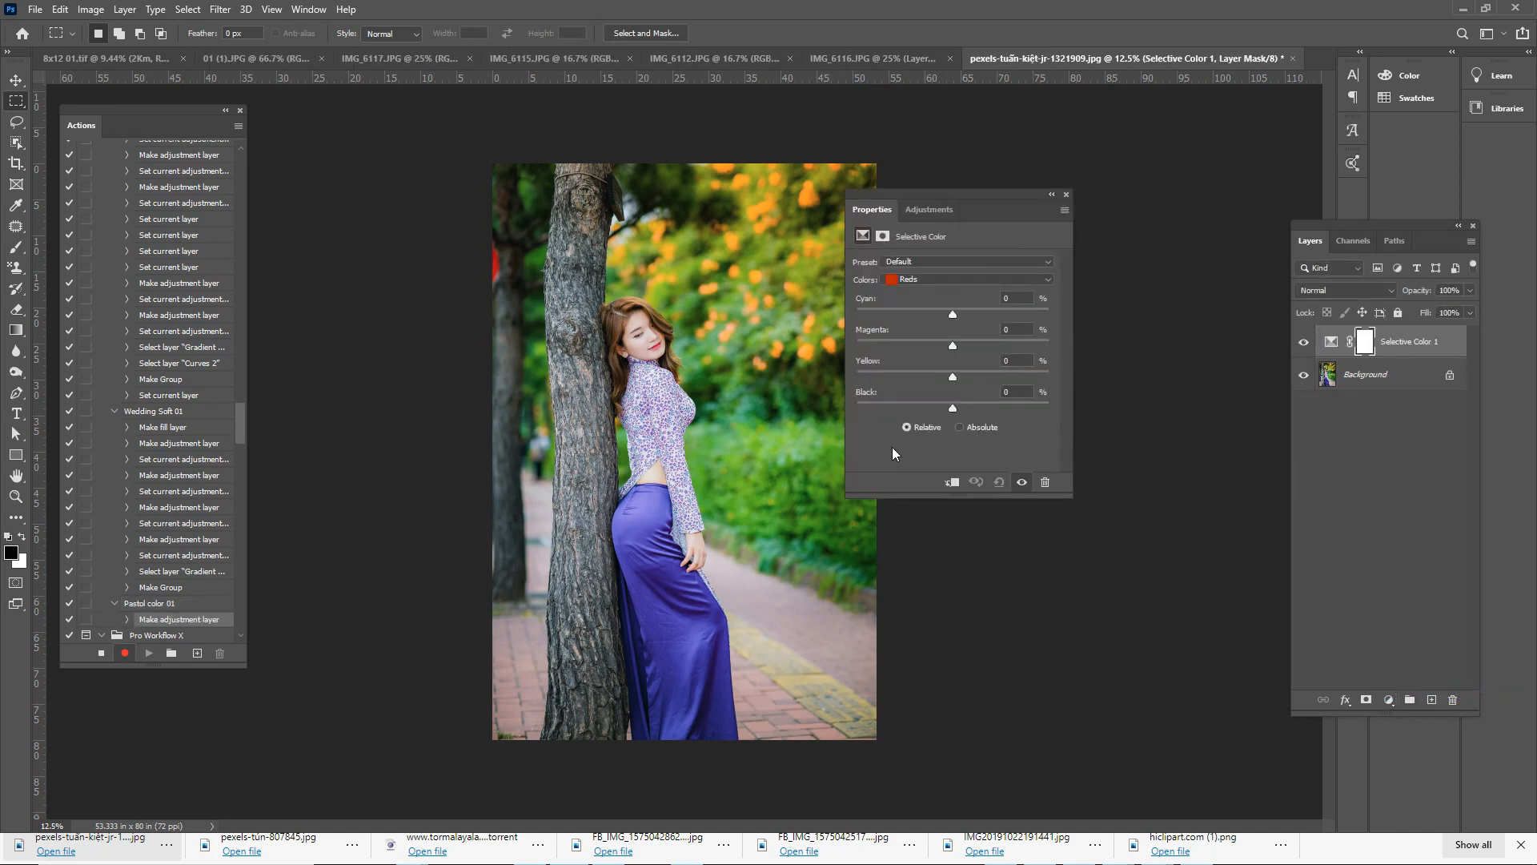
pyautogui.moveTo(999, 201); pyautogui.dragTo(1170, 269)
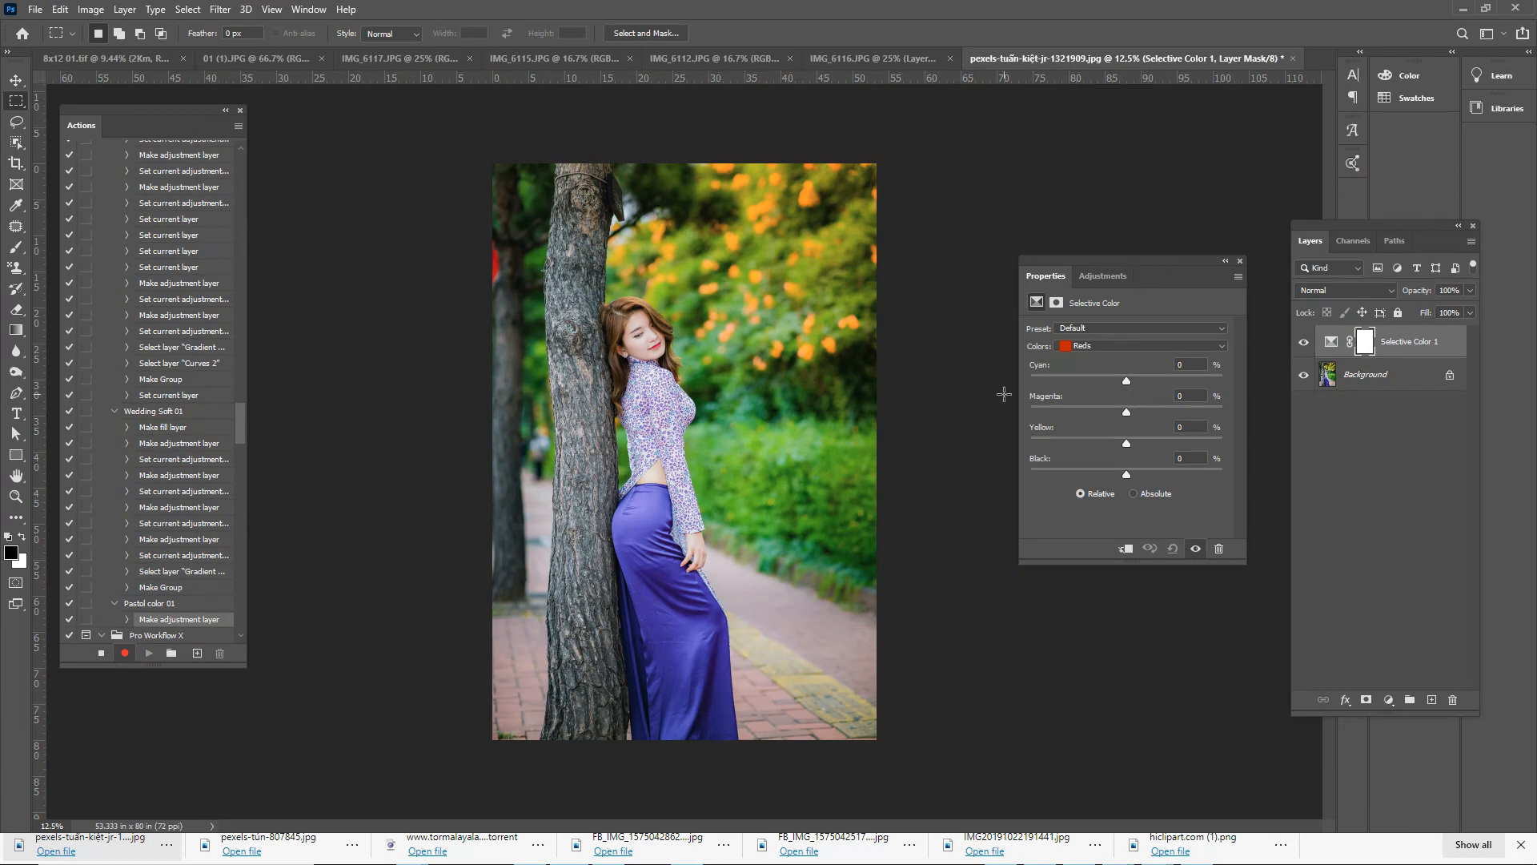
pyautogui.hotkey('ctrl', '+')
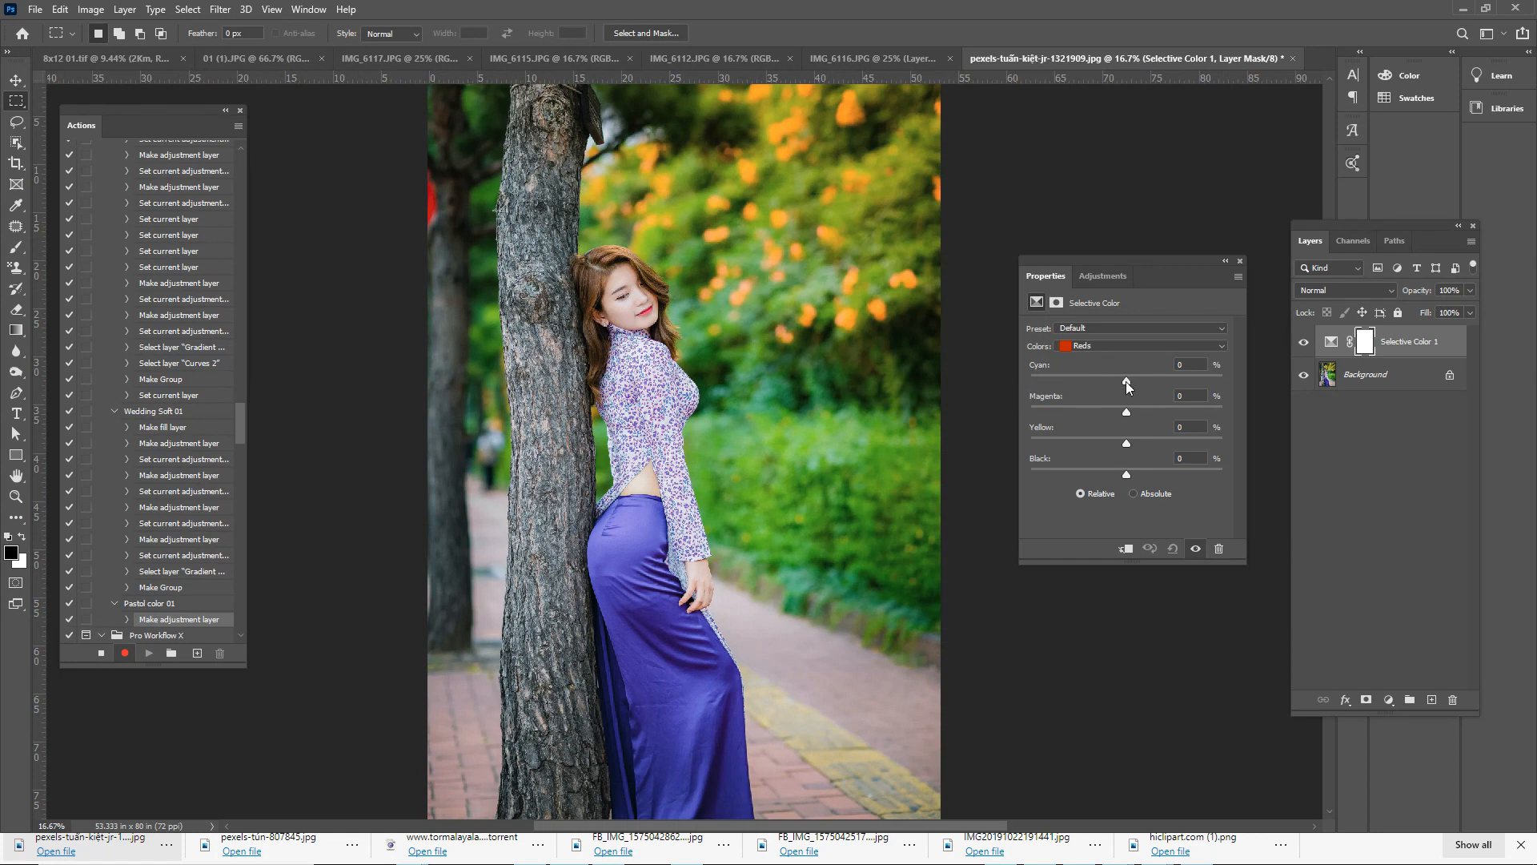
pyautogui.moveTo(1126, 382); pyautogui.dragTo(1106, 380)
pyautogui.moveTo(1127, 412); pyautogui.dragTo(1115, 409)
pyautogui.moveTo(1127, 473); pyautogui.dragTo(1117, 470)
pyautogui.moveTo(1108, 382)
pyautogui.mouseDown()
pyautogui.moveTo(1043, 384)
pyautogui.moveTo(1102, 379)
pyautogui.mouseUp()
# Step: Lower the Black of the Neutrals to about -10%, and move the collapsed adjustment settings away from the photo
pyautogui.click(1142, 343)
pyautogui.click(1099, 448)
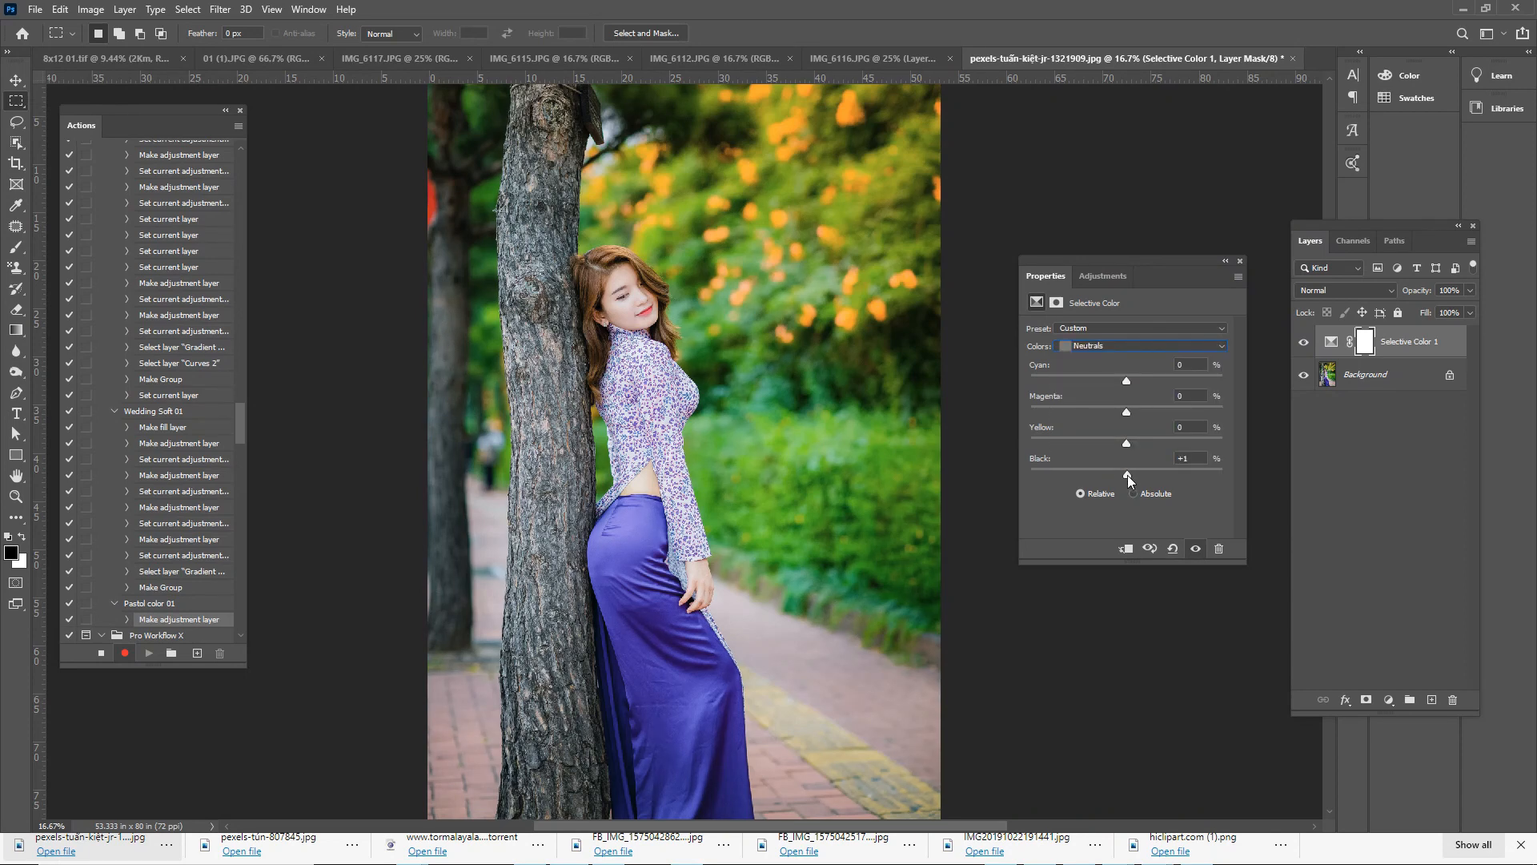
pyautogui.moveTo(1126, 474); pyautogui.dragTo(1120, 473)
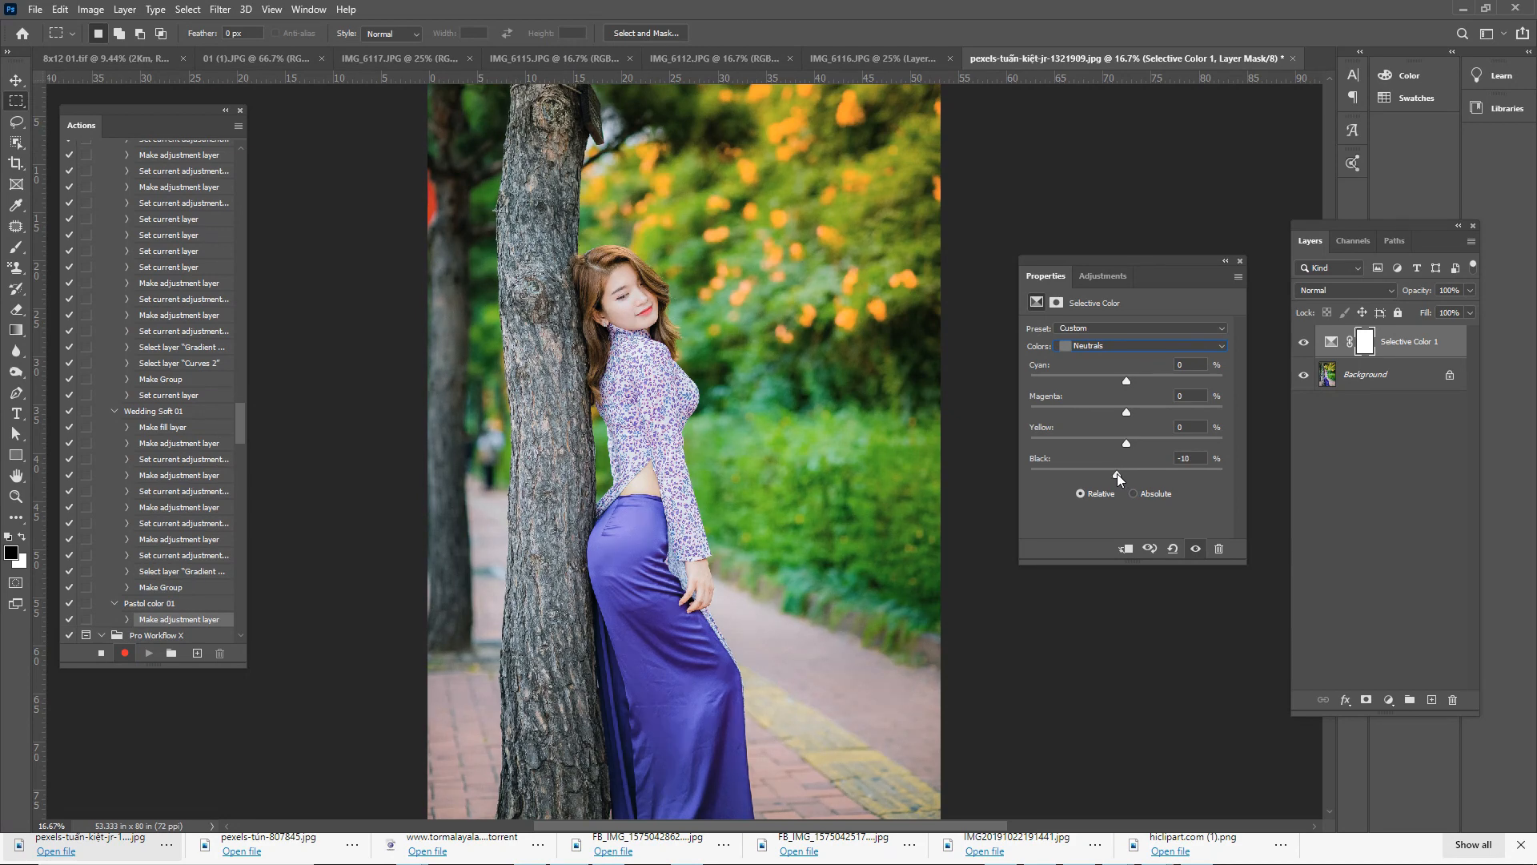
pyautogui.moveTo(1117, 473)
pyautogui.mouseDown()
pyautogui.moveTo(1146, 472)
pyautogui.moveTo(1115, 469)
pyautogui.mouseUp()
pyautogui.click(1225, 261)
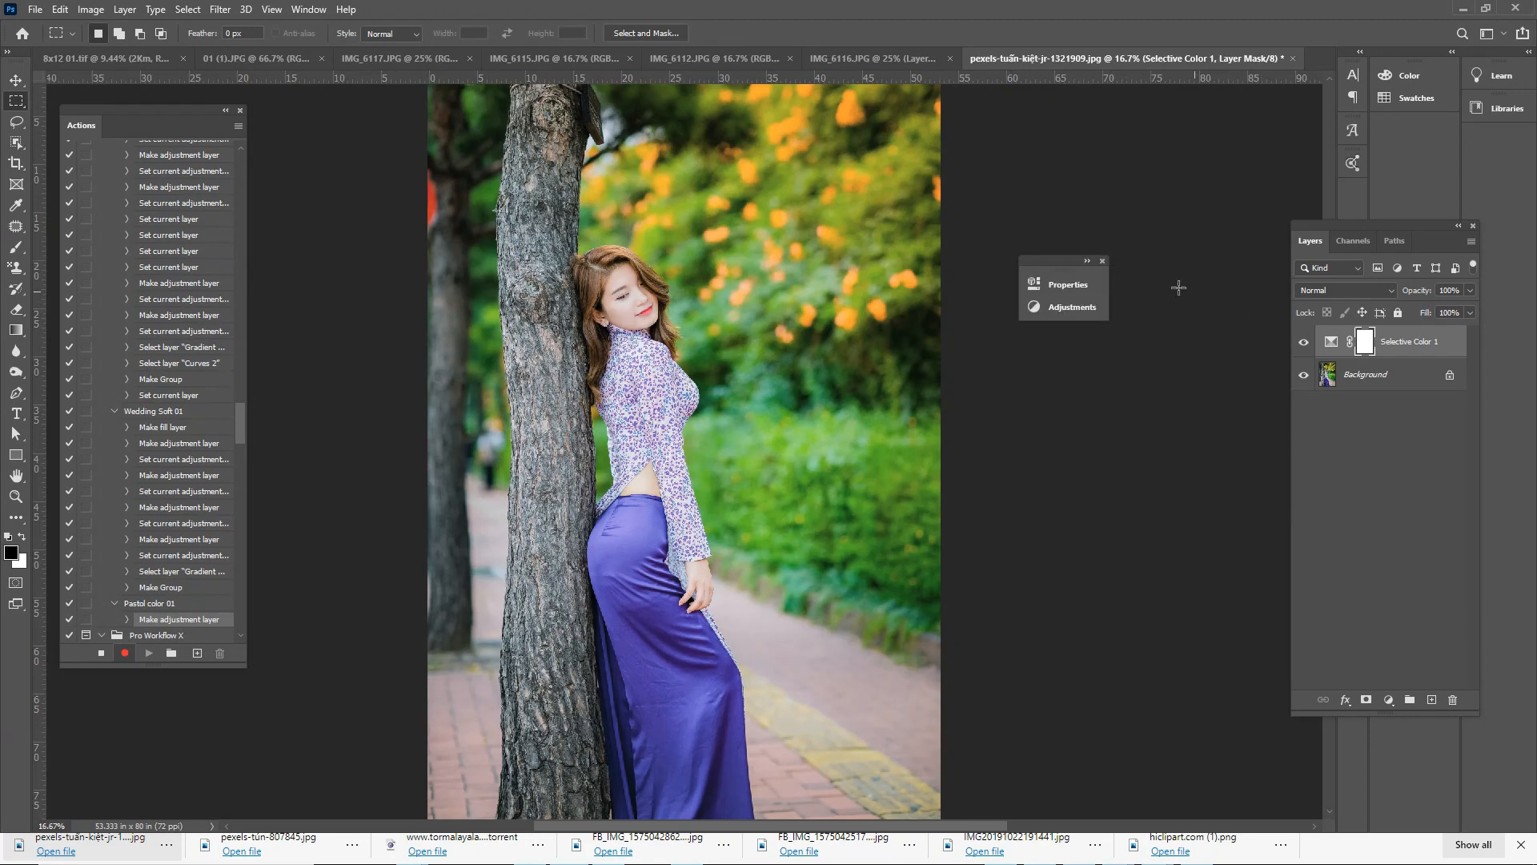
pyautogui.moveTo(1072, 266); pyautogui.dragTo(1194, 722)
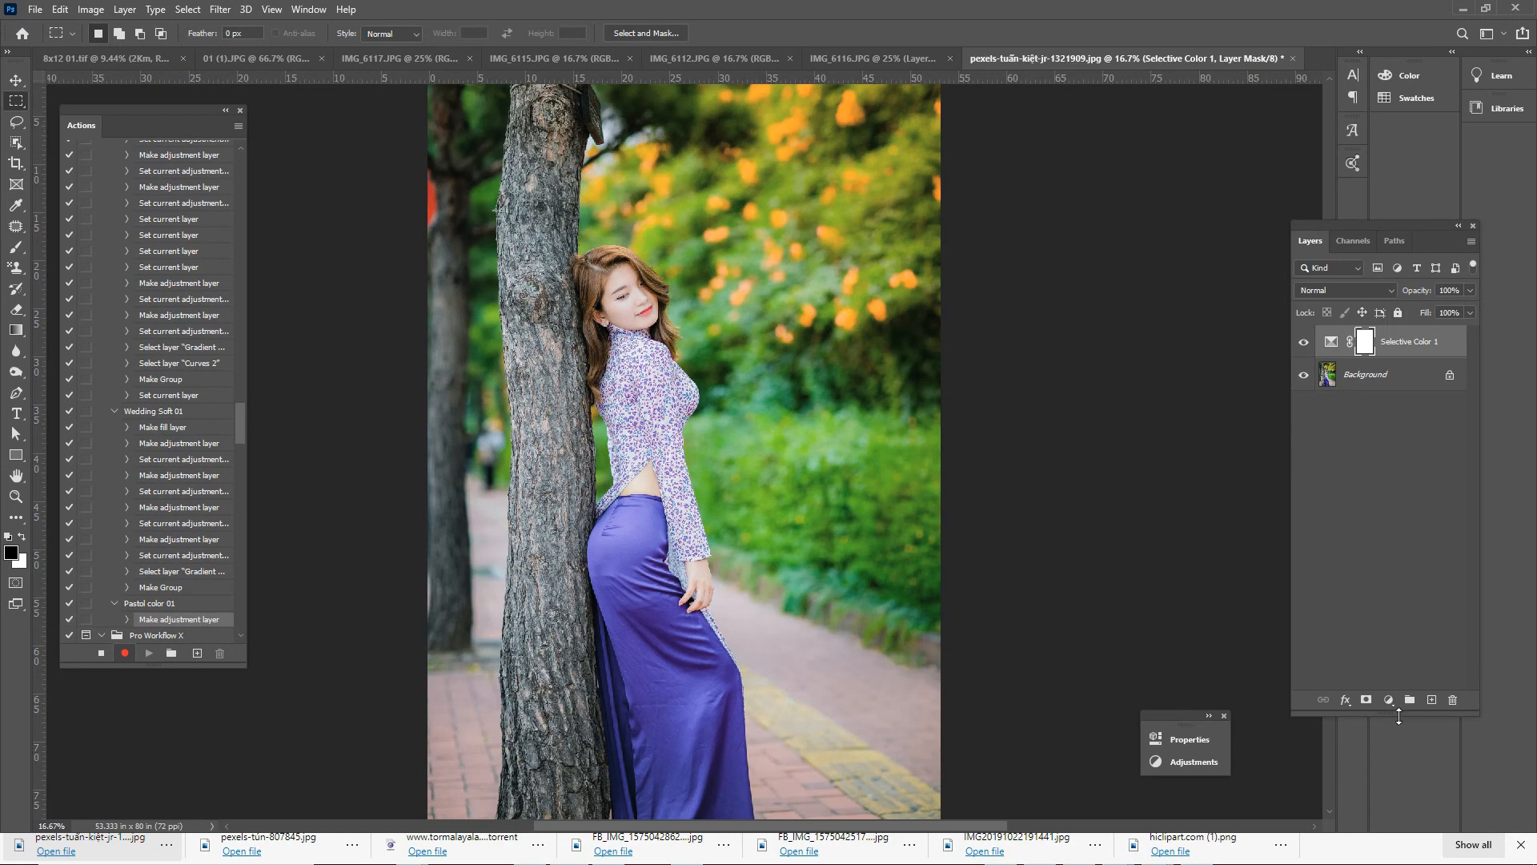
# Step: Add a Gradient Map adjustment layer and set its dark gradient stop to the colour e9b7d5
pyautogui.click(1390, 701)
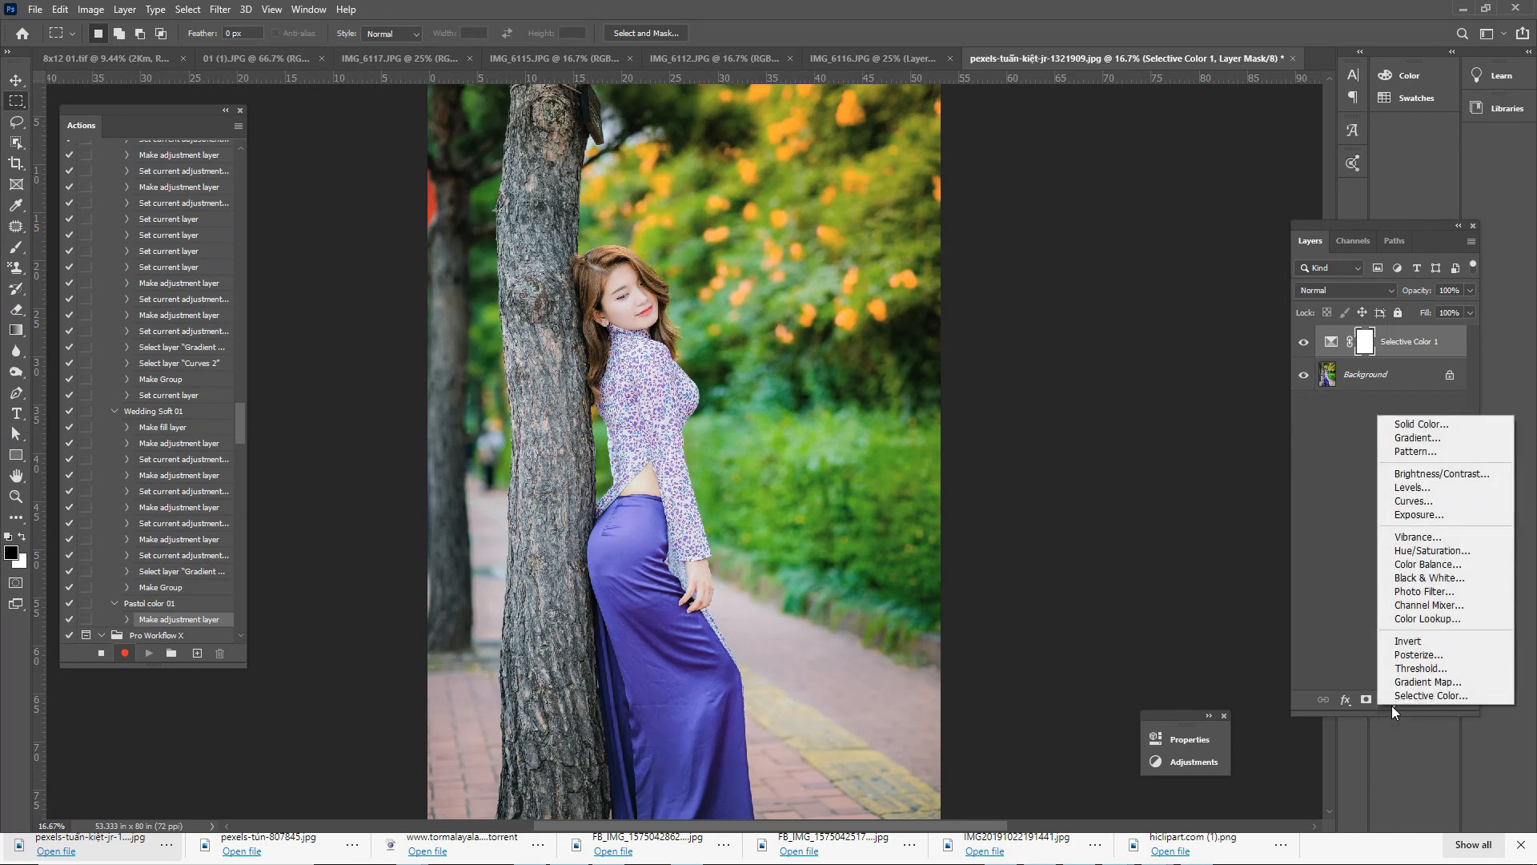
pyautogui.click(1414, 682)
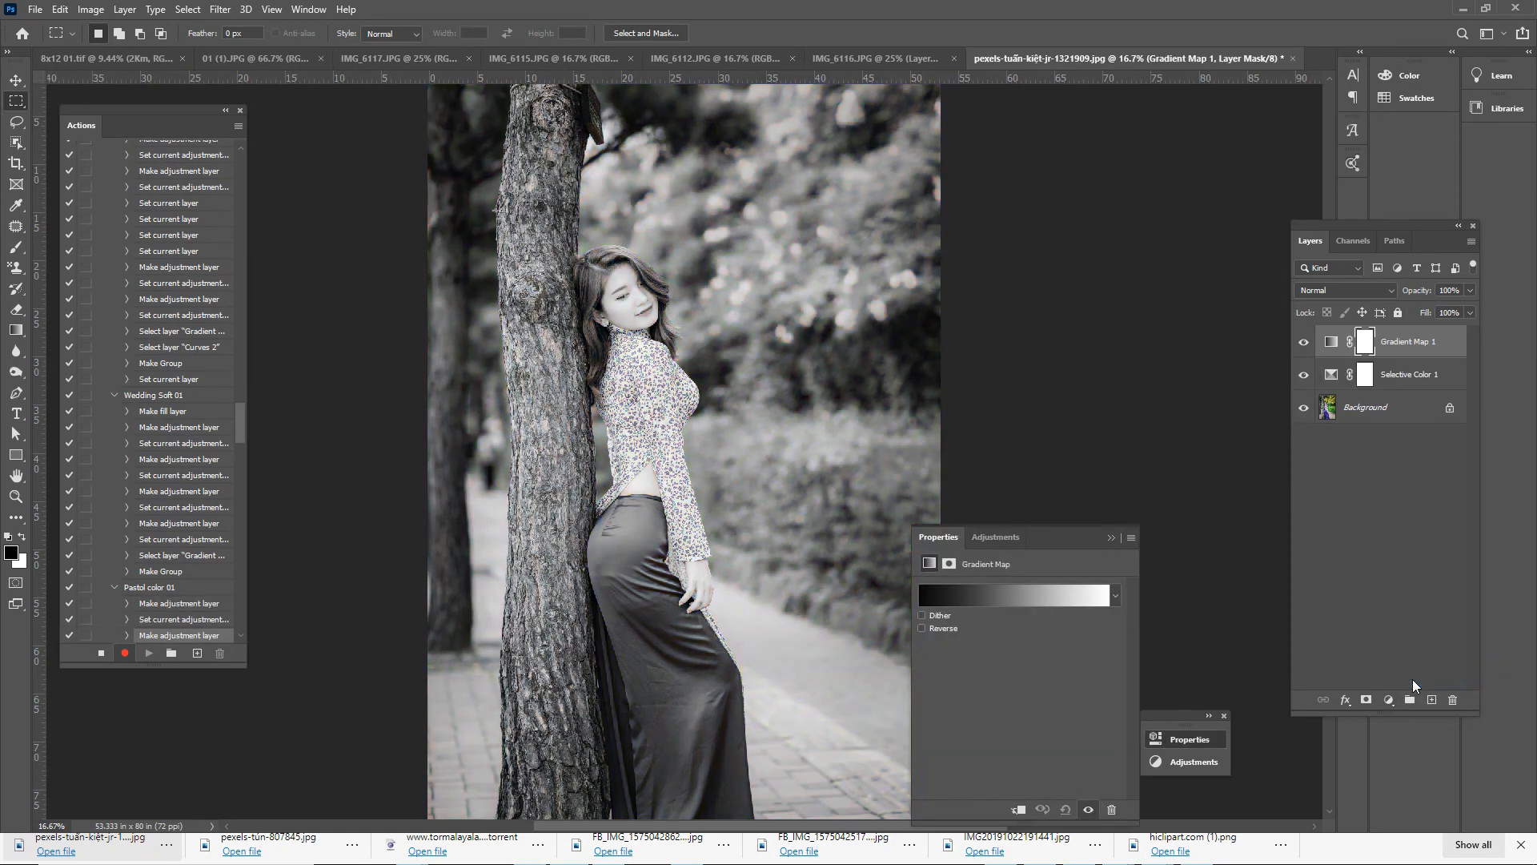
pyautogui.click(964, 598)
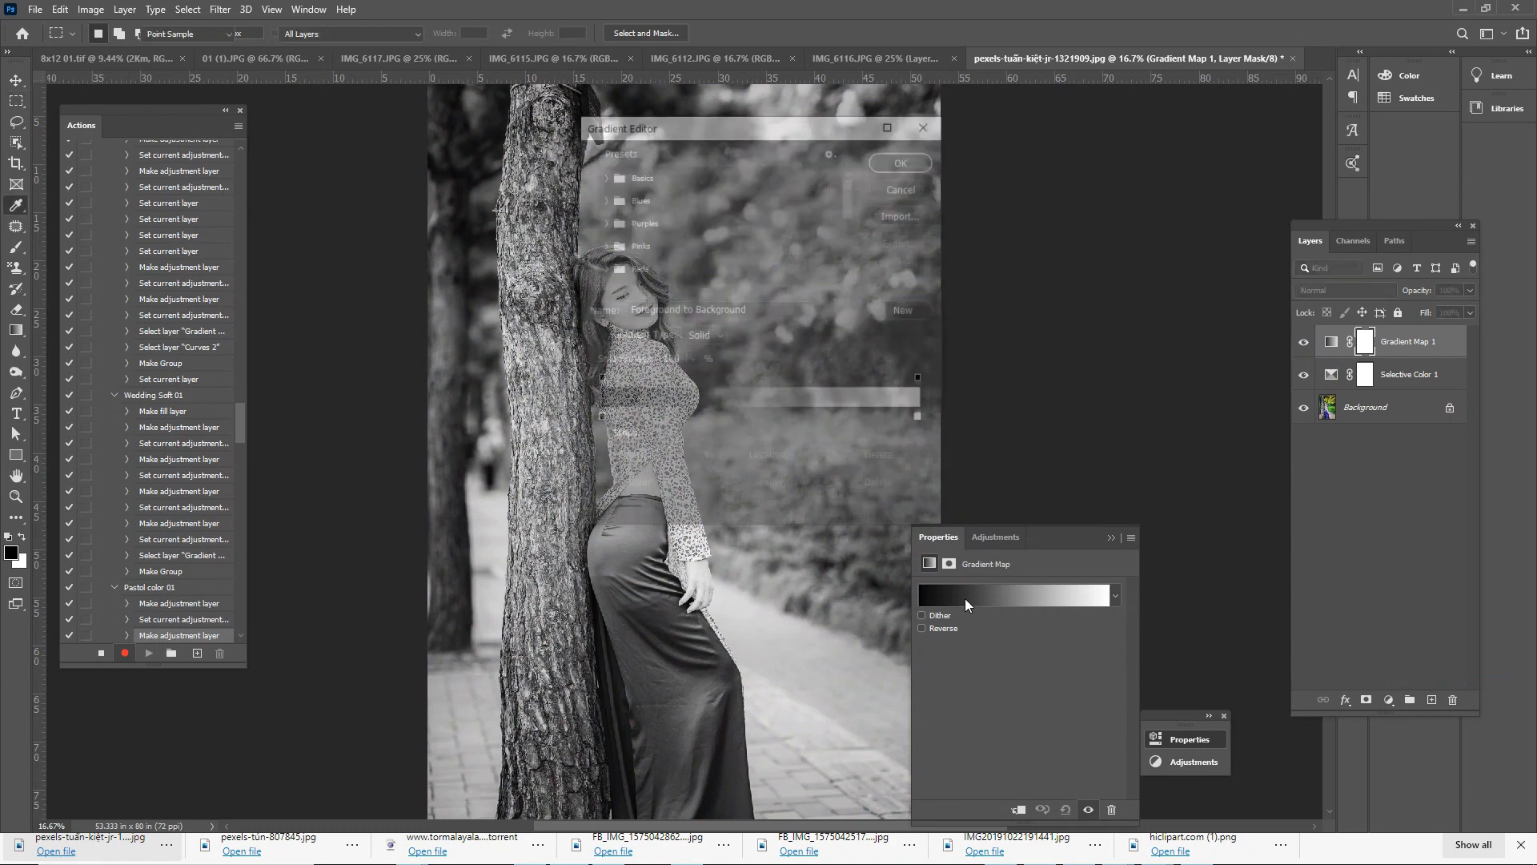
pyautogui.click(599, 419)
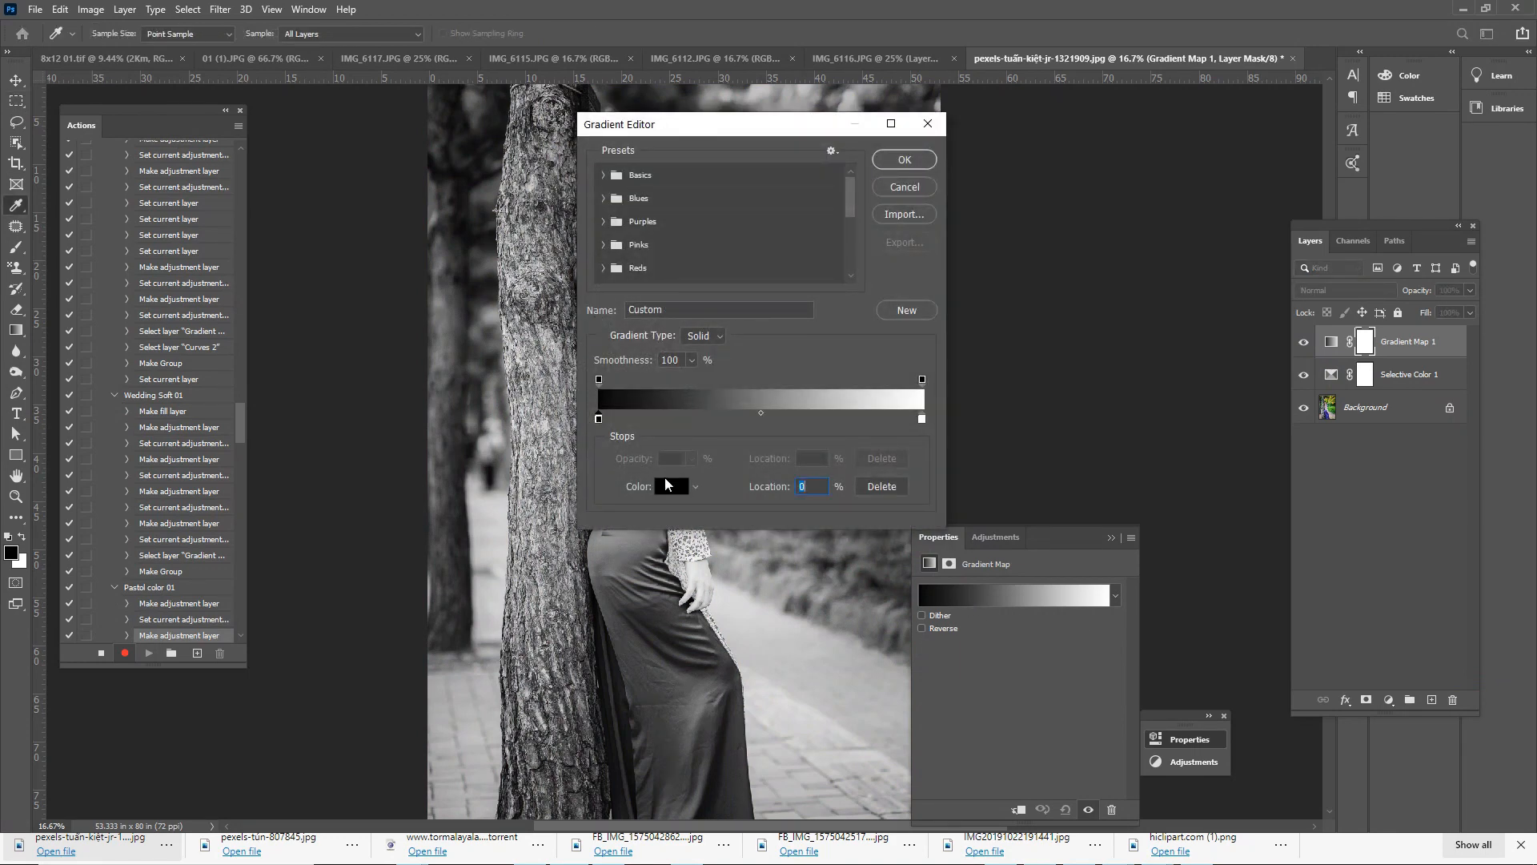
pyautogui.click(667, 484)
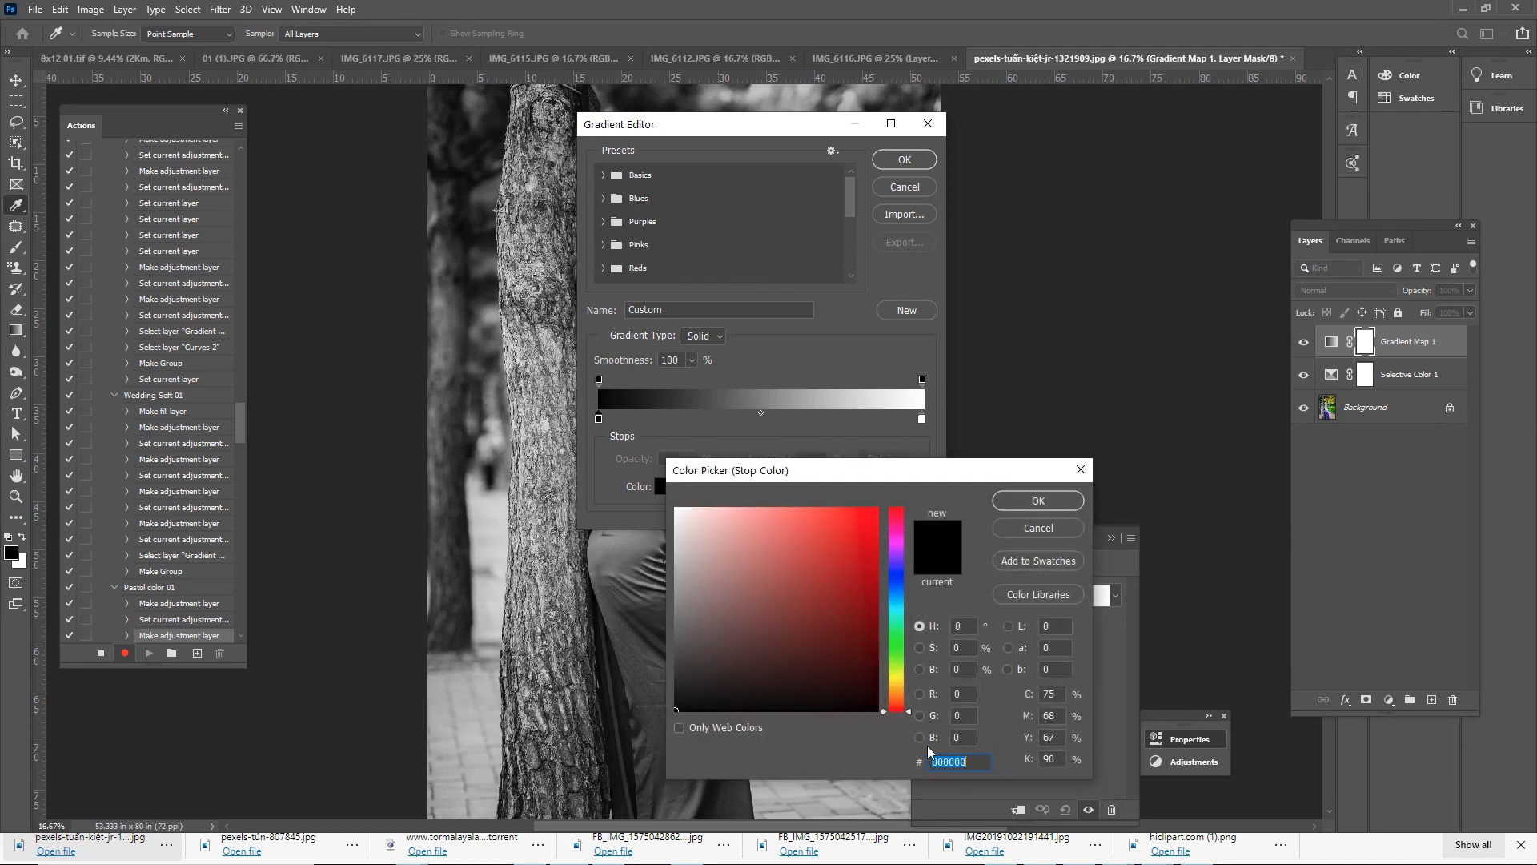
pyautogui.write('e9b7d5')
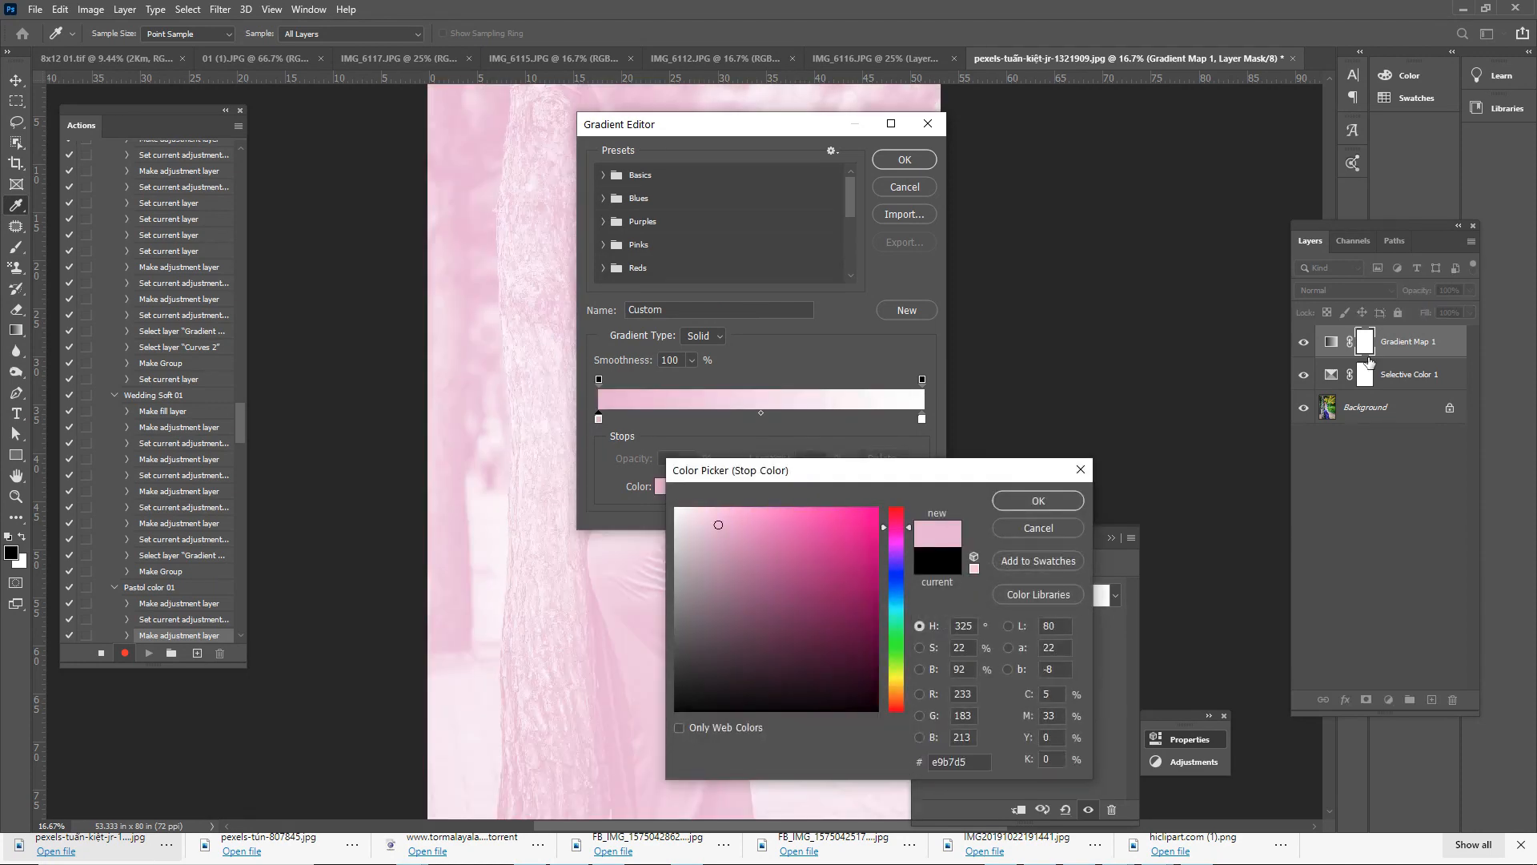
pyautogui.click(1065, 502)
pyautogui.click(905, 160)
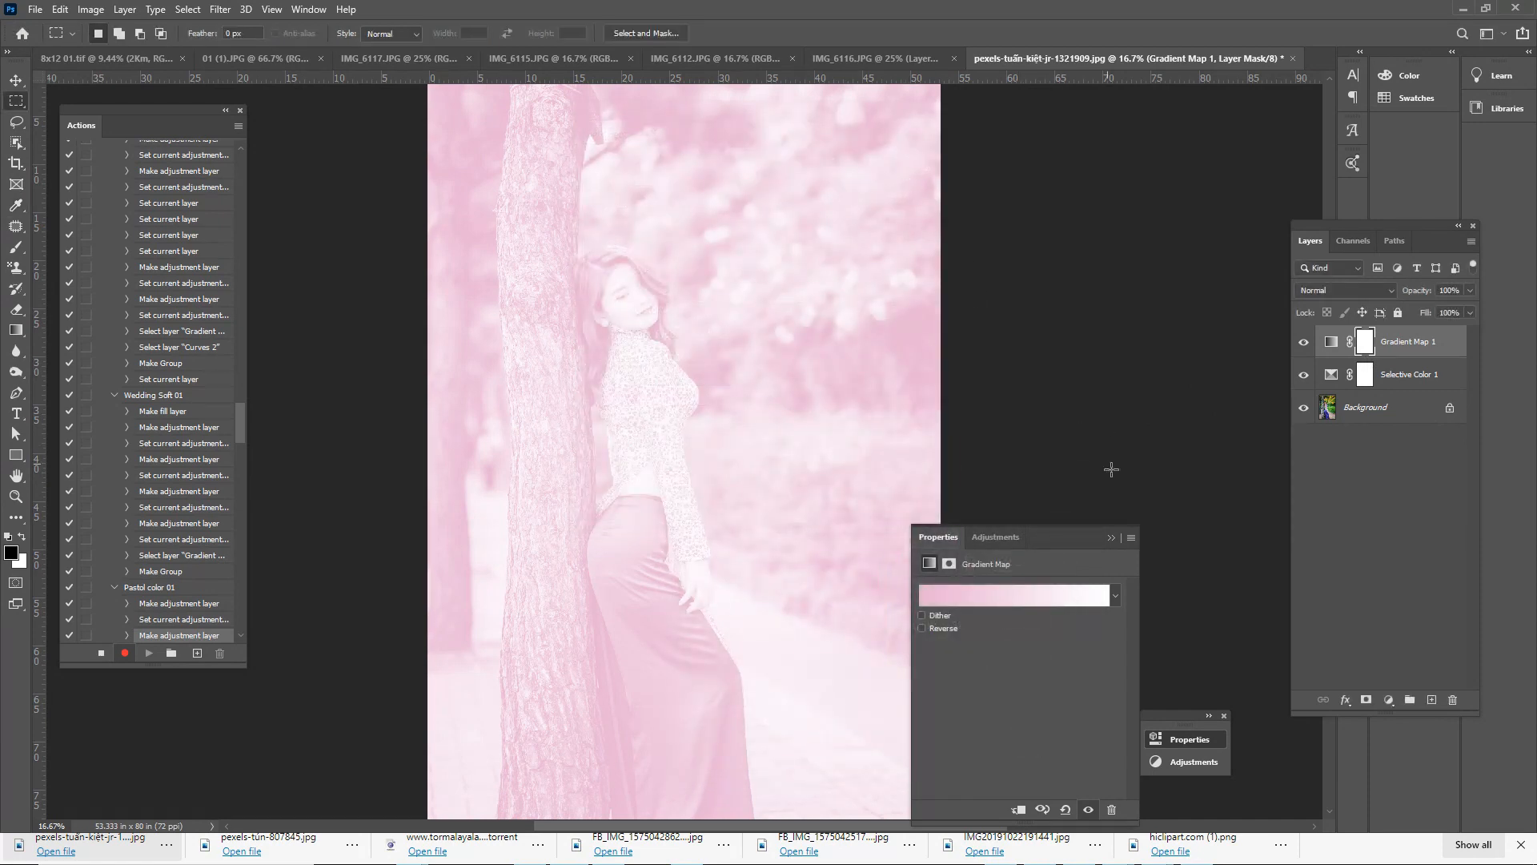
pyautogui.click(1111, 538)
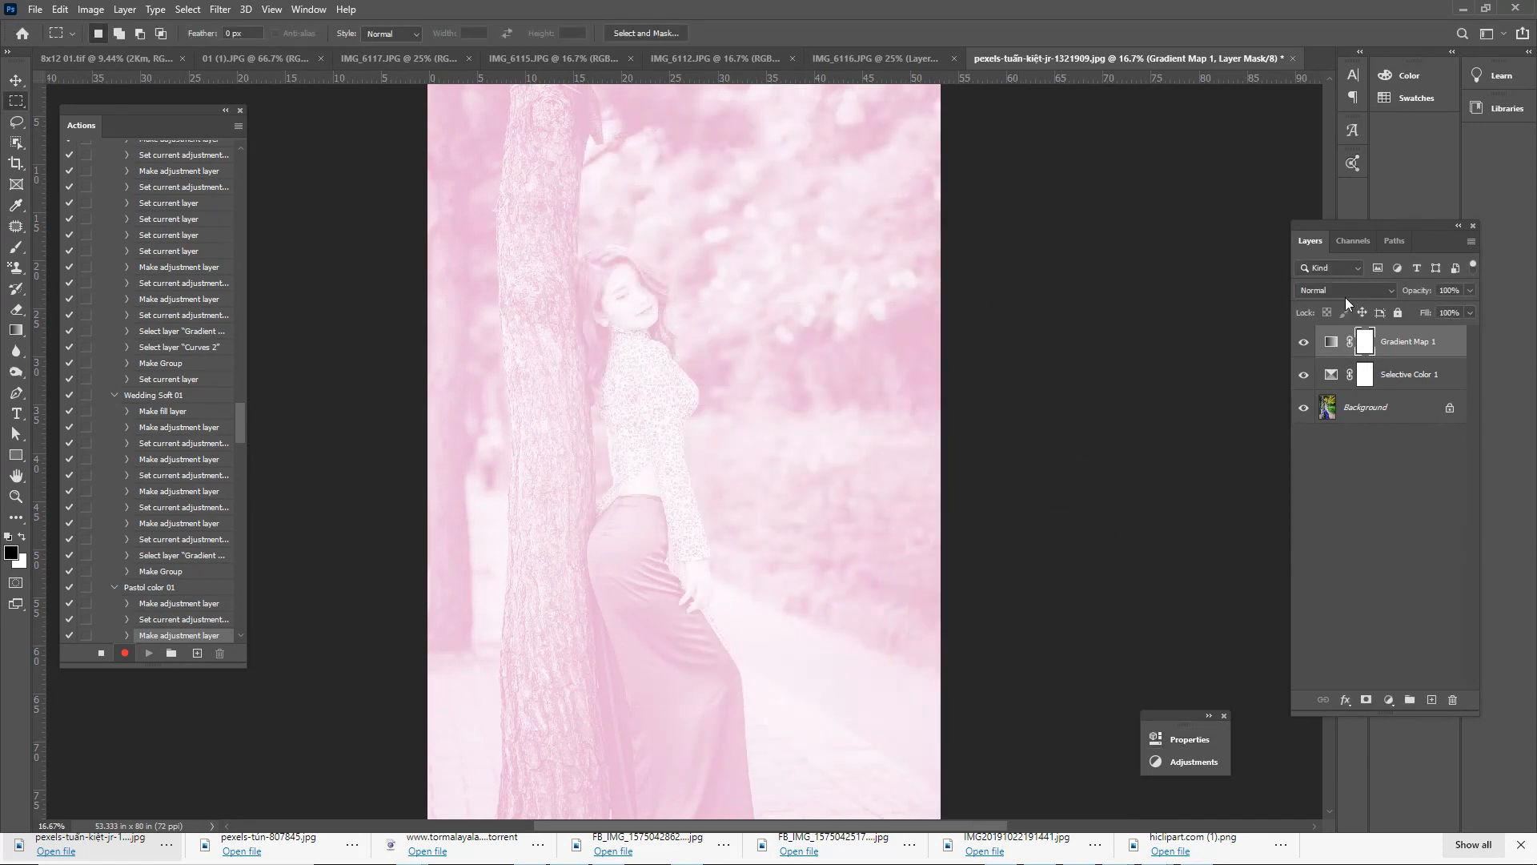
# Step: Set the Gradient Map layer's blend mode to Soft Light and its opacity to 25%, comparing the photo with and without it
pyautogui.click(1338, 290)
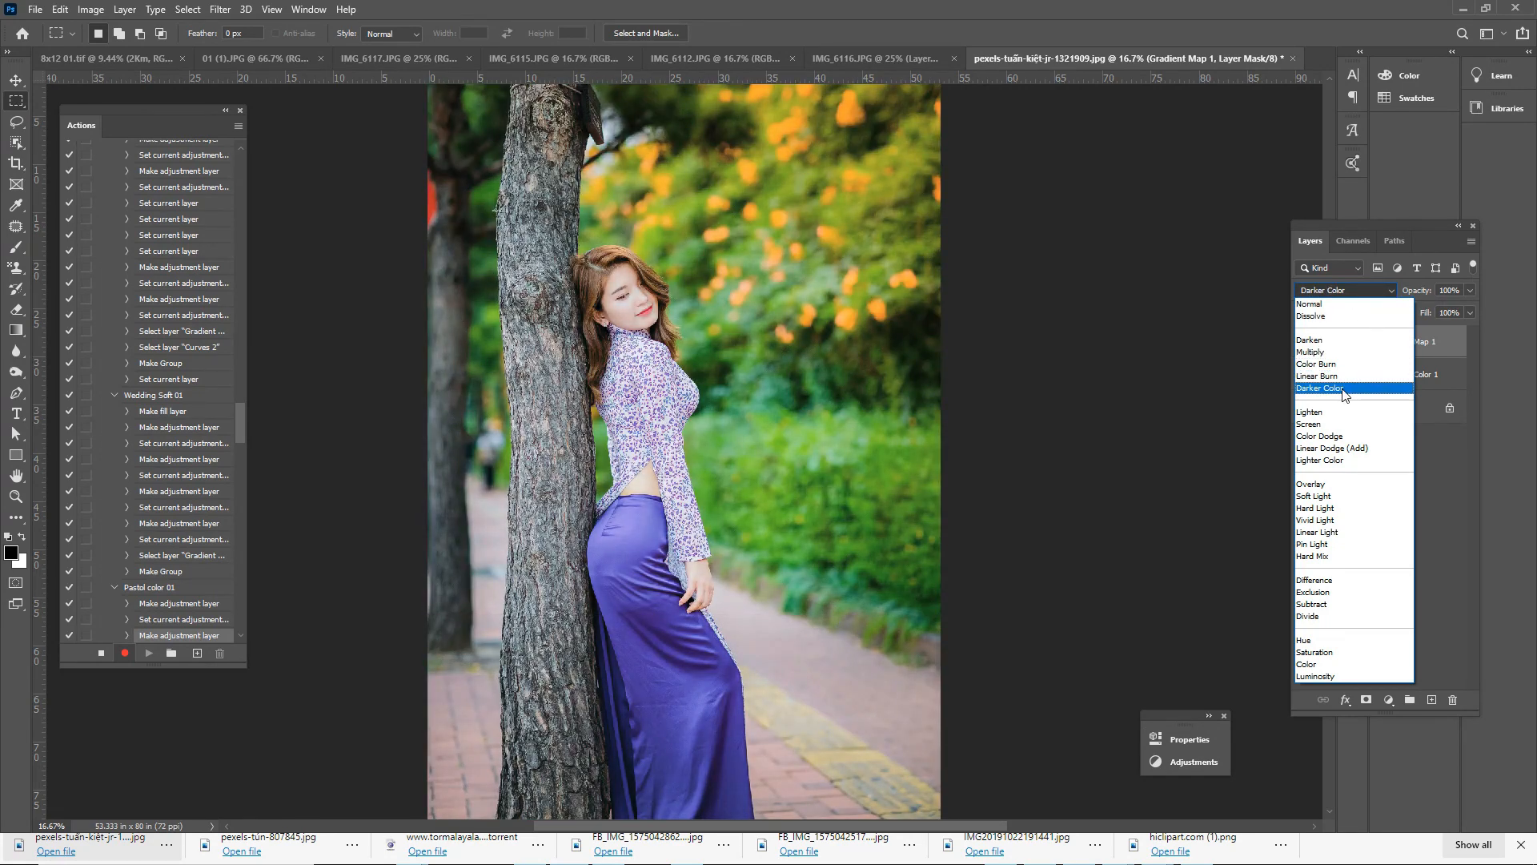
pyautogui.click(1348, 495)
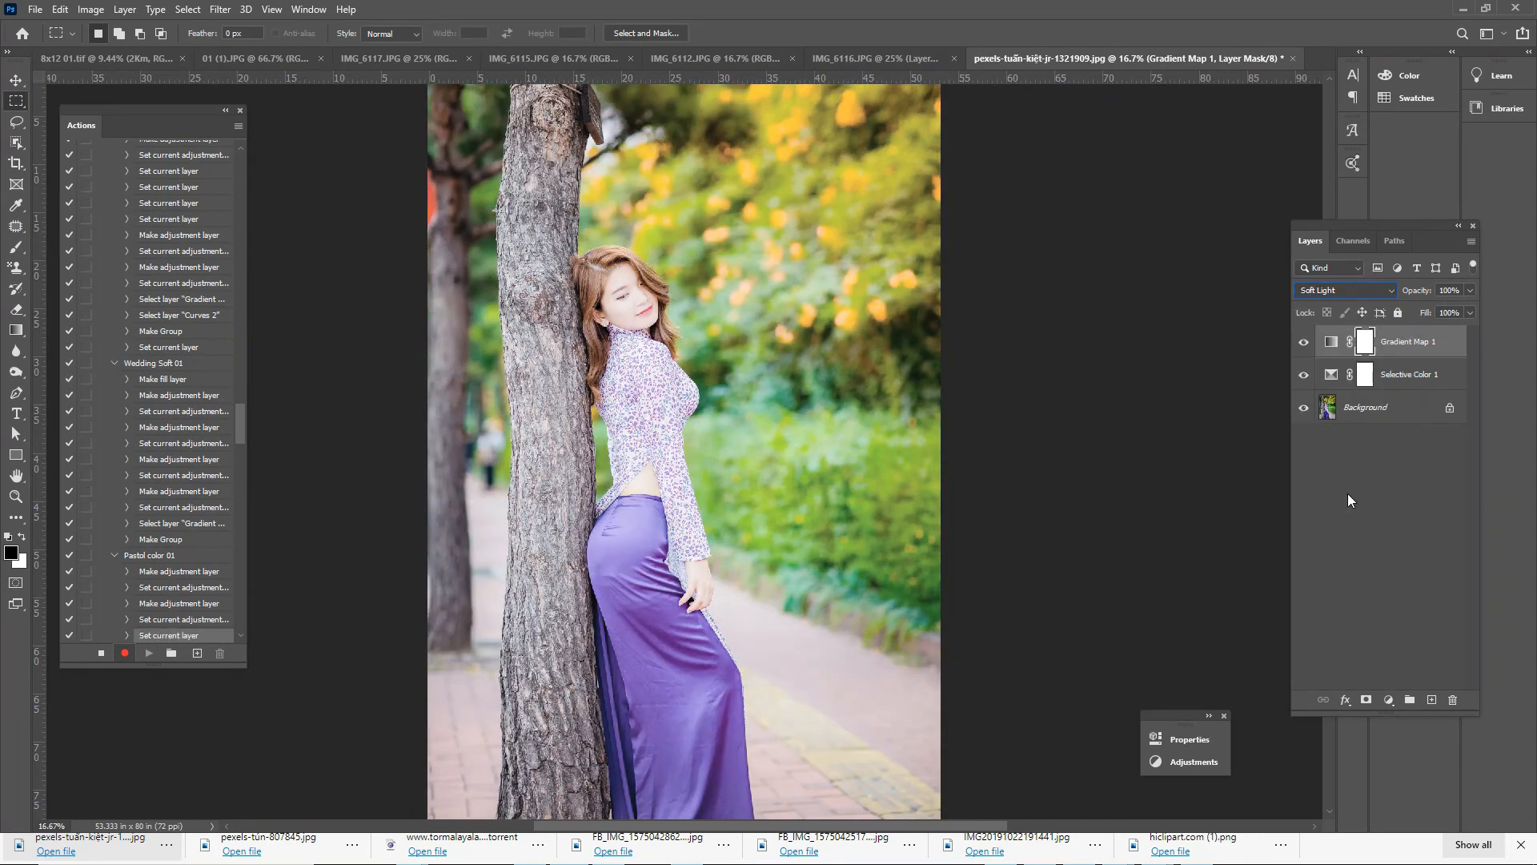
pyautogui.click(1470, 290)
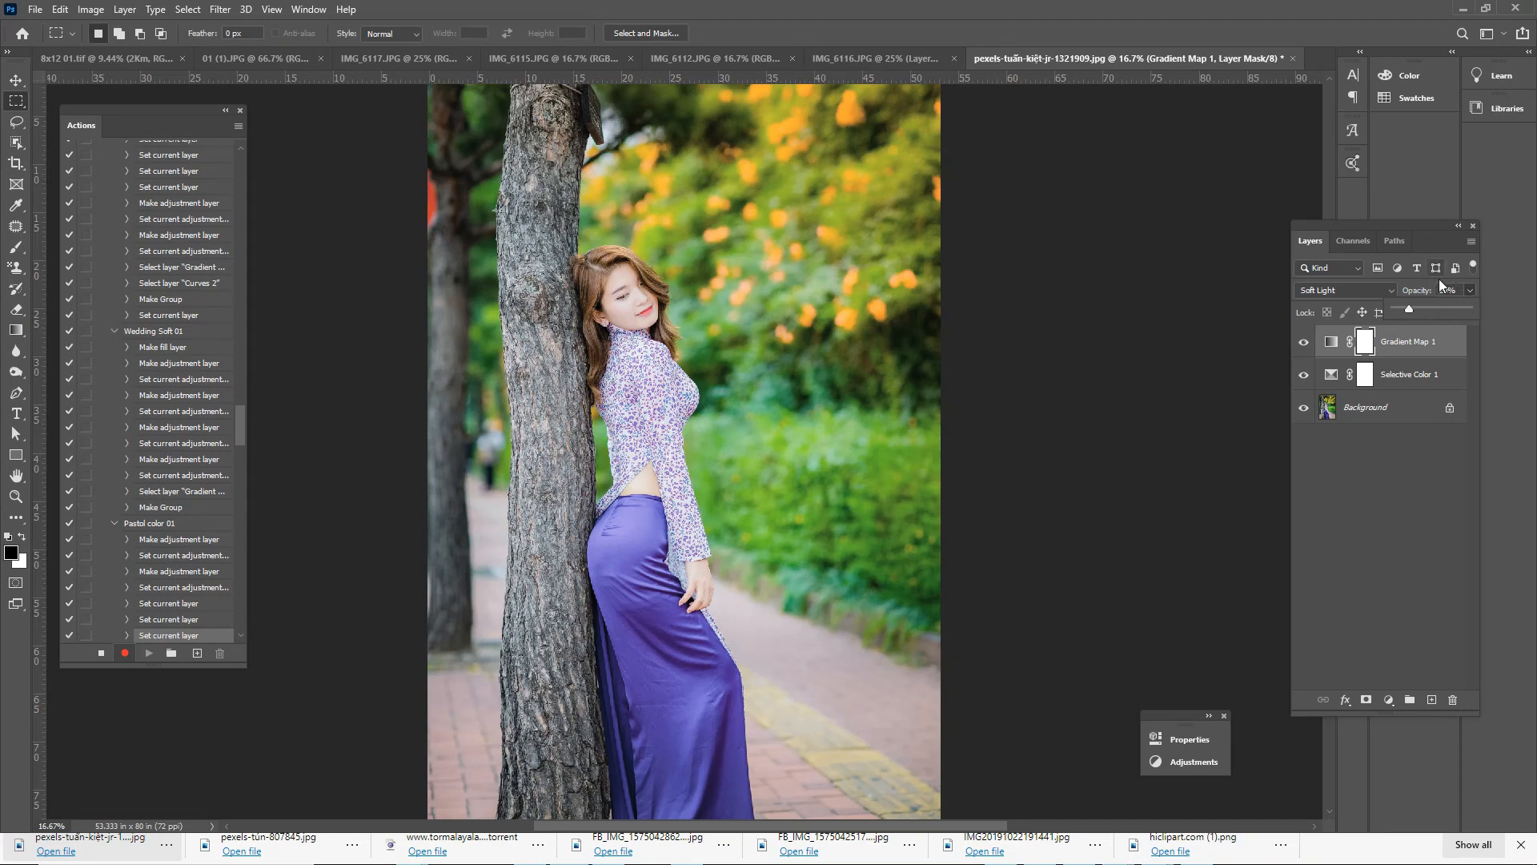
pyautogui.click(1303, 343)
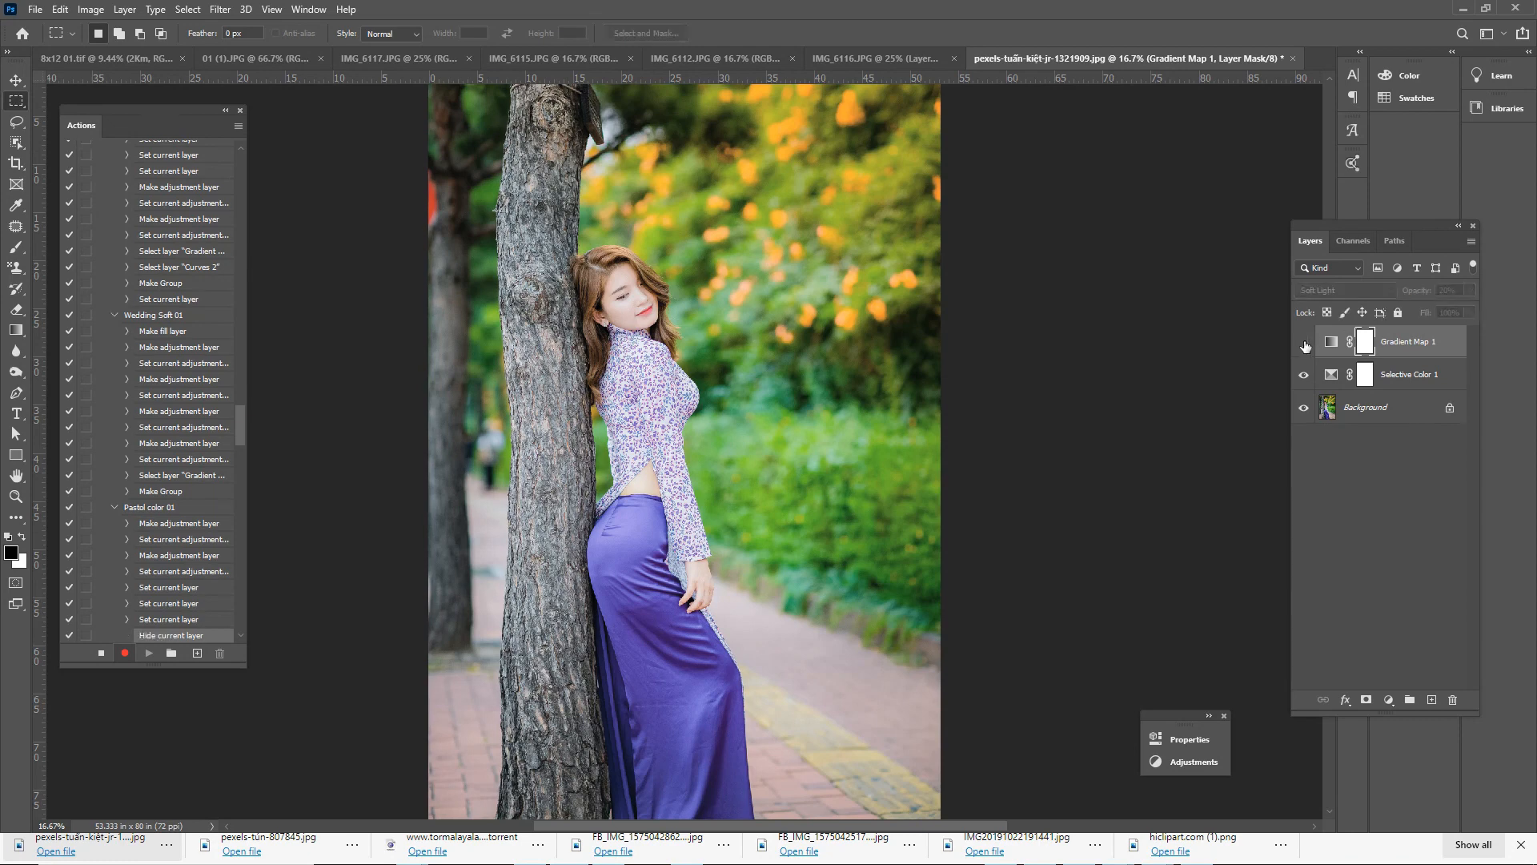
pyautogui.click(1304, 344)
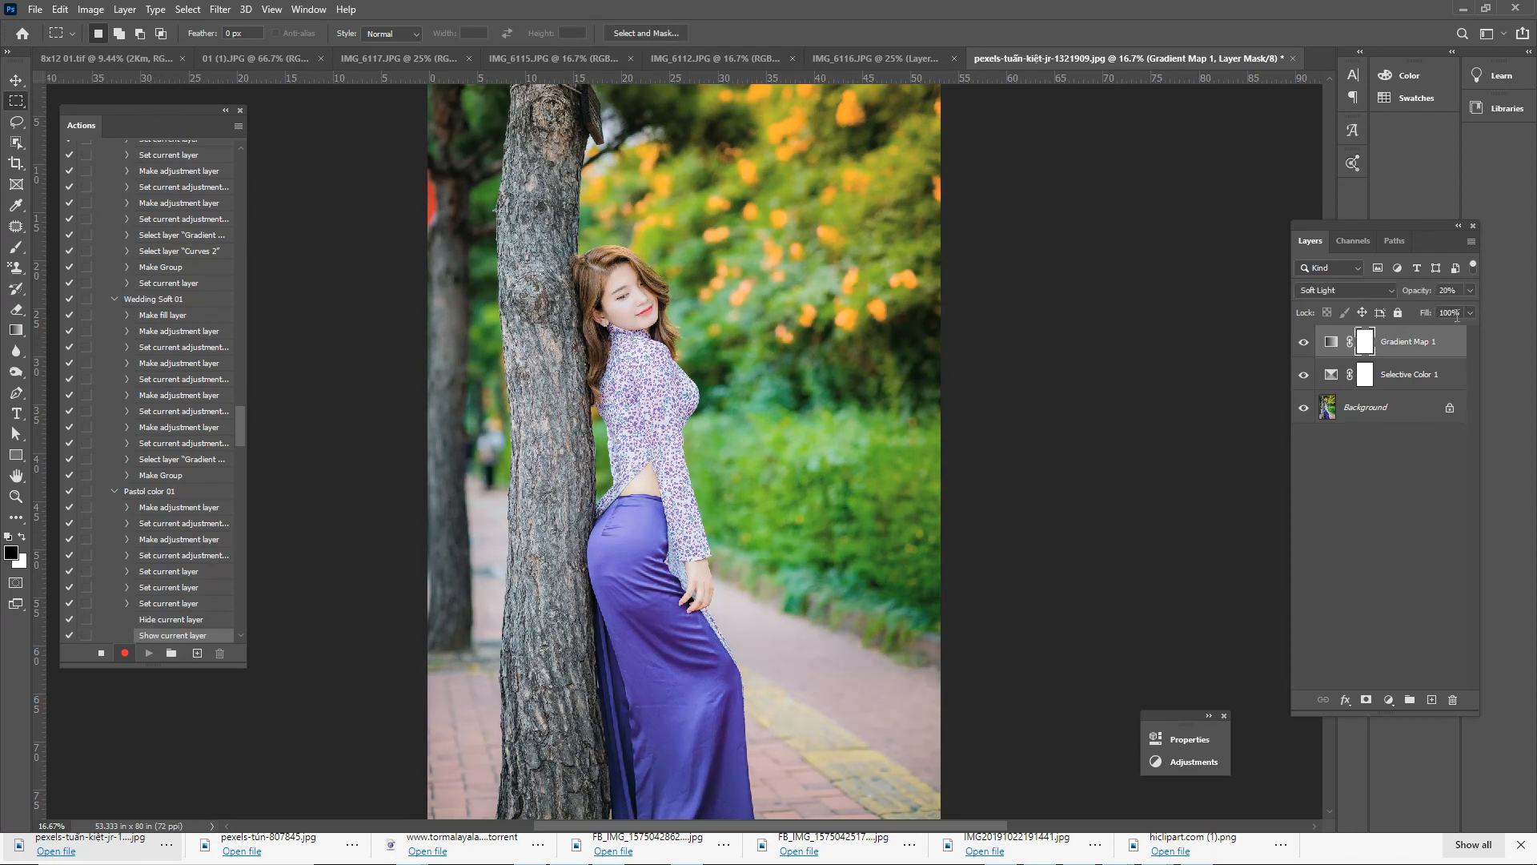
pyautogui.click(1469, 290)
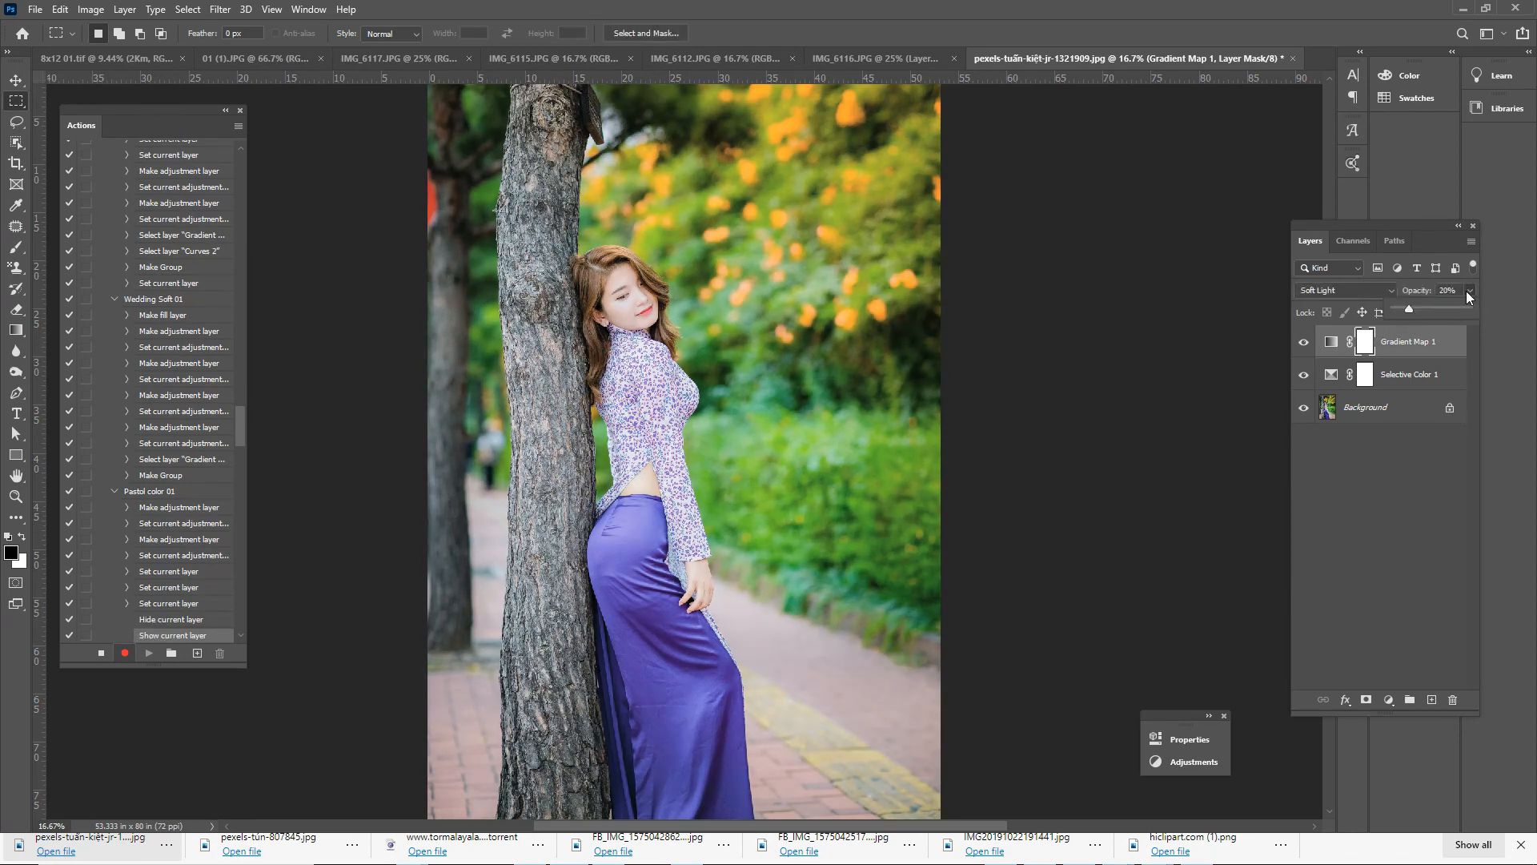
pyautogui.click(1414, 309)
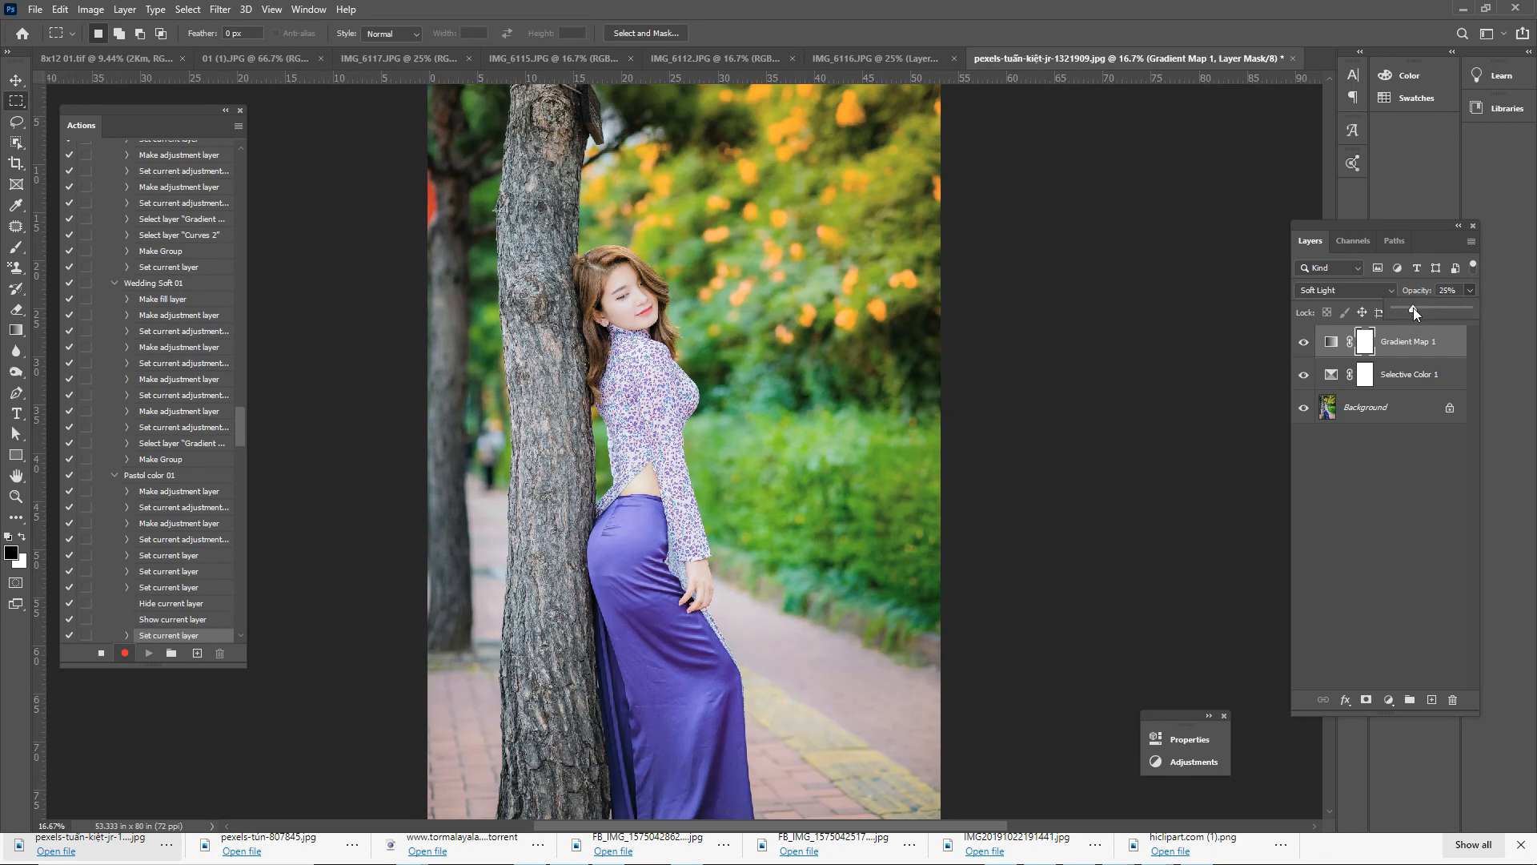
# Step: Add a Curves adjustment layer and shift the black point of its RGB curve slightly inward
pyautogui.click(1390, 702)
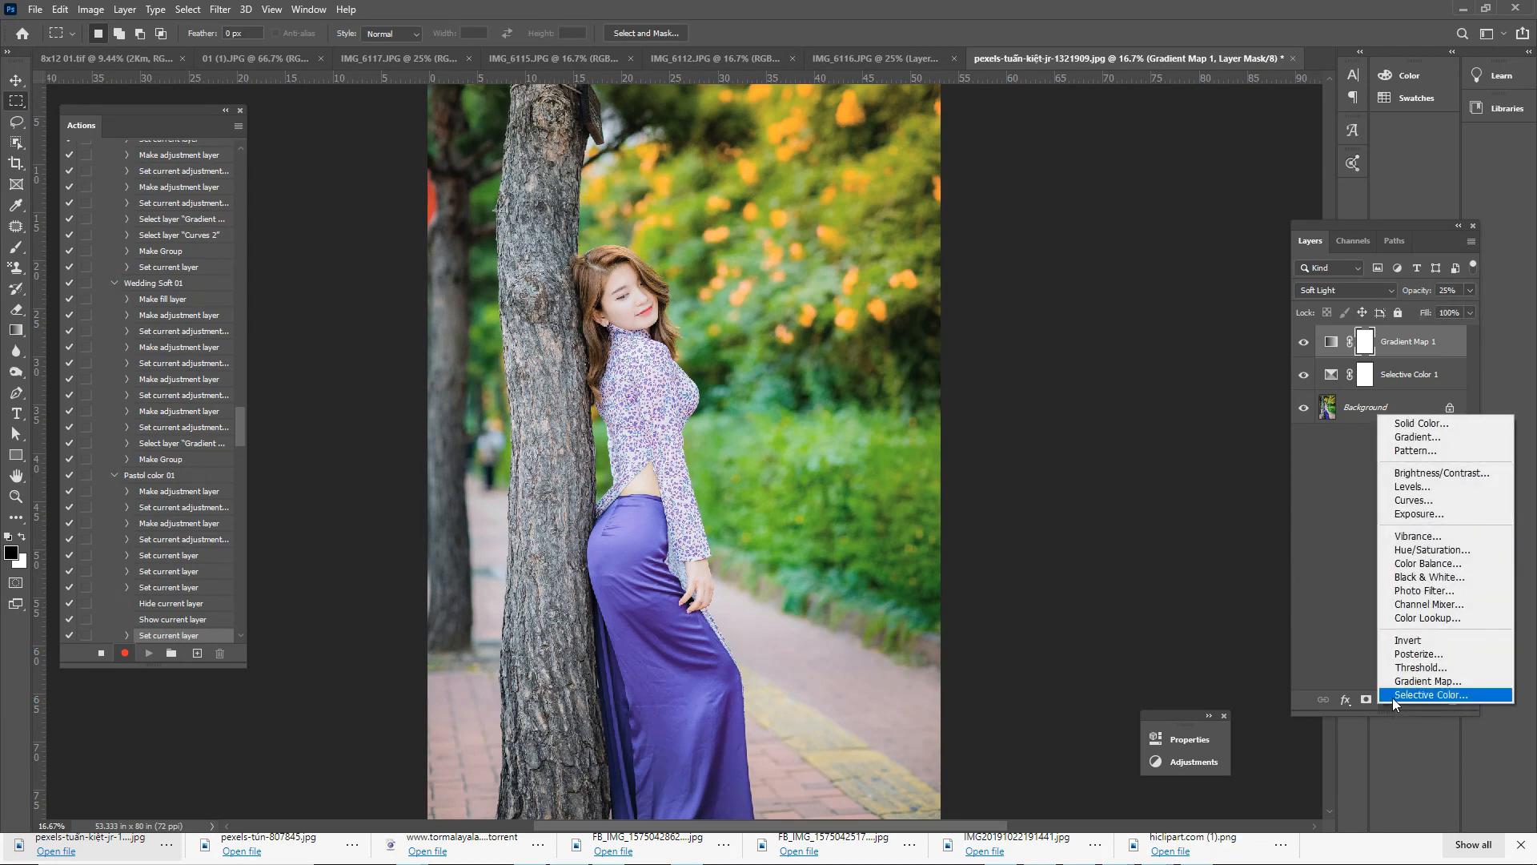
pyautogui.click(1441, 500)
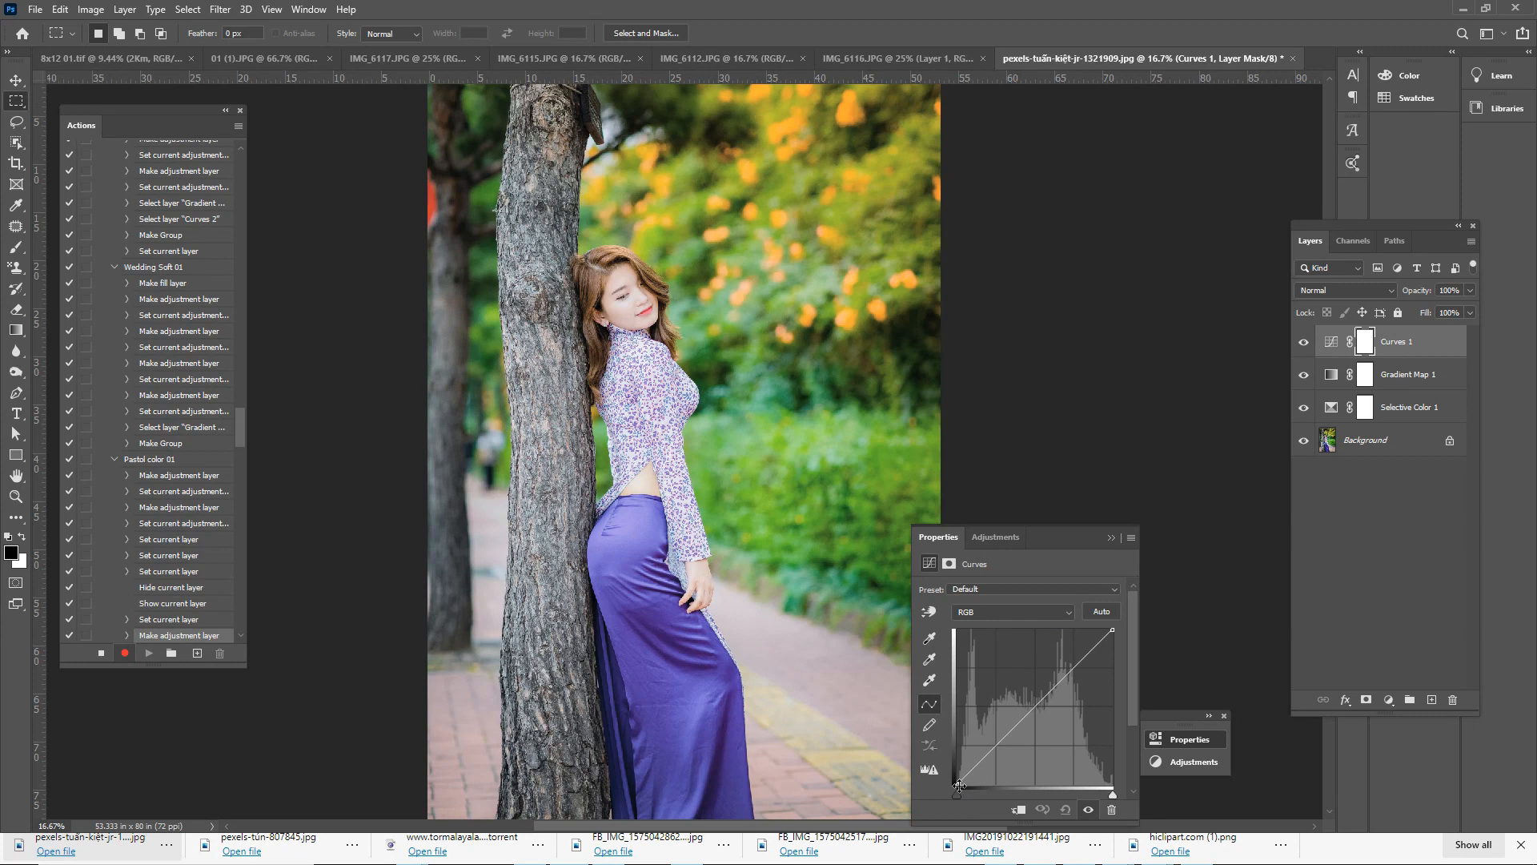
pyautogui.moveTo(959, 786)
pyautogui.mouseDown()
pyautogui.moveTo(976, 791)
pyautogui.moveTo(961, 791)
pyautogui.mouseUp()
# Step: Raise the black point of the Blue curve slightly and compare the photo with and without the Curves layer
pyautogui.click(1017, 612)
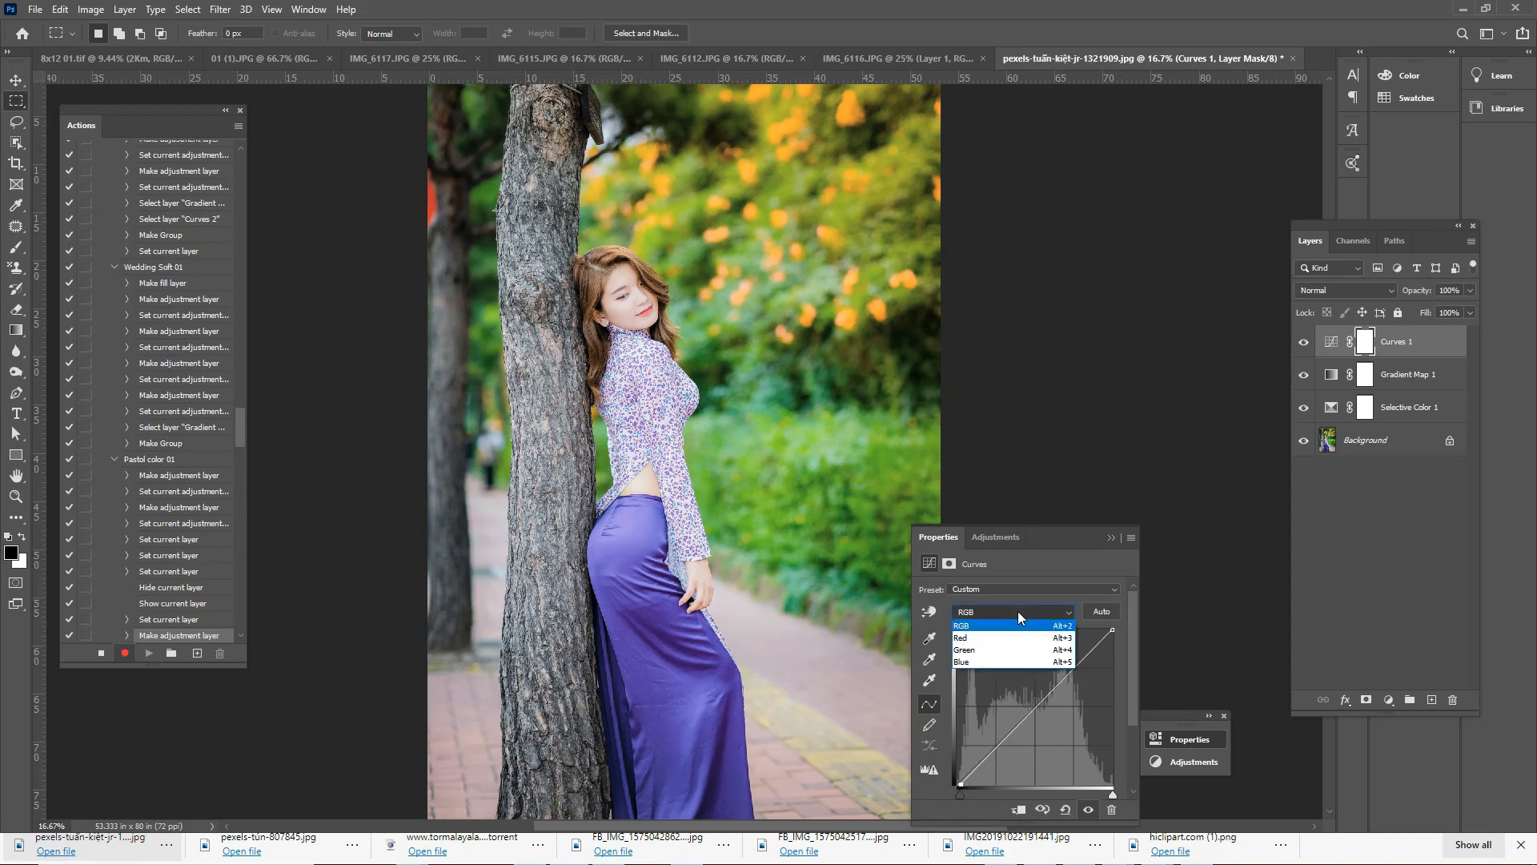
pyautogui.click(973, 661)
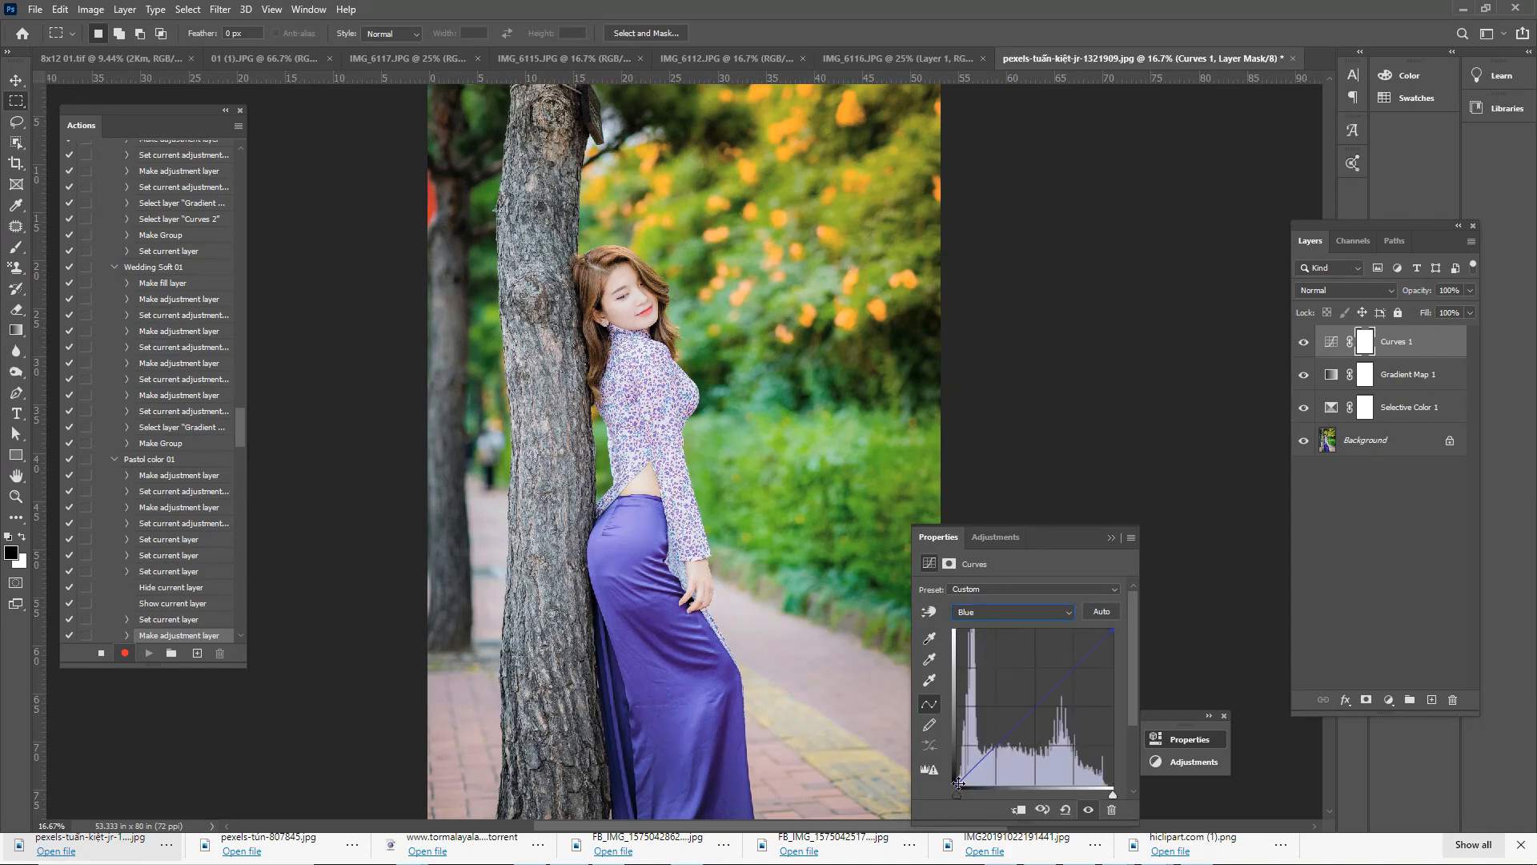
pyautogui.click(958, 783)
pyautogui.moveTo(958, 783); pyautogui.dragTo(952, 774)
pyautogui.click(1111, 536)
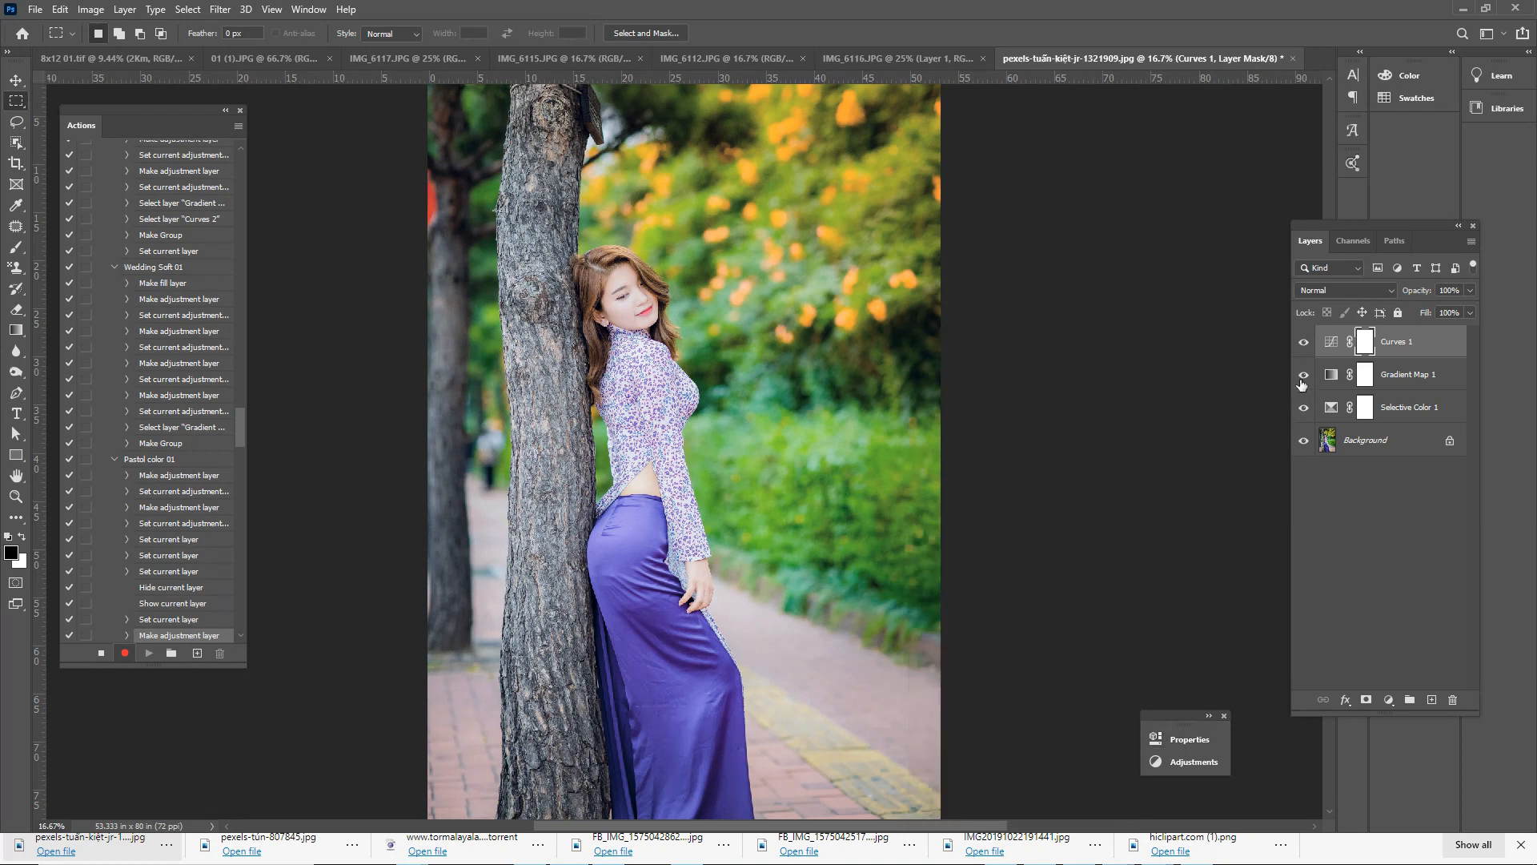
pyautogui.click(1304, 343)
pyautogui.click(1304, 342)
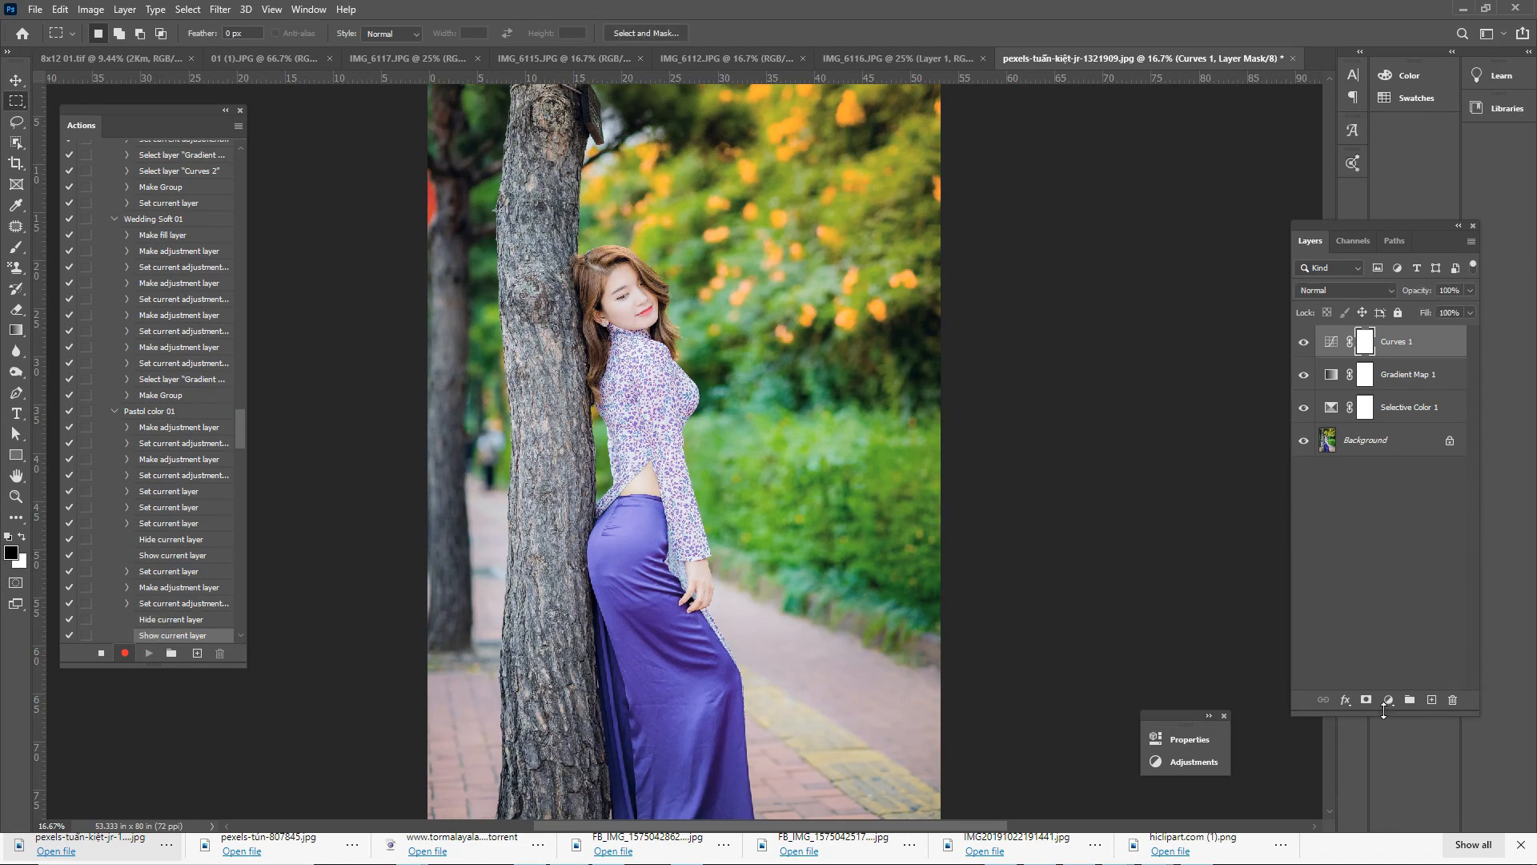
# Step: Add a white Solid Color fill layer above the Curves layer
pyautogui.click(1389, 701)
pyautogui.click(1441, 425)
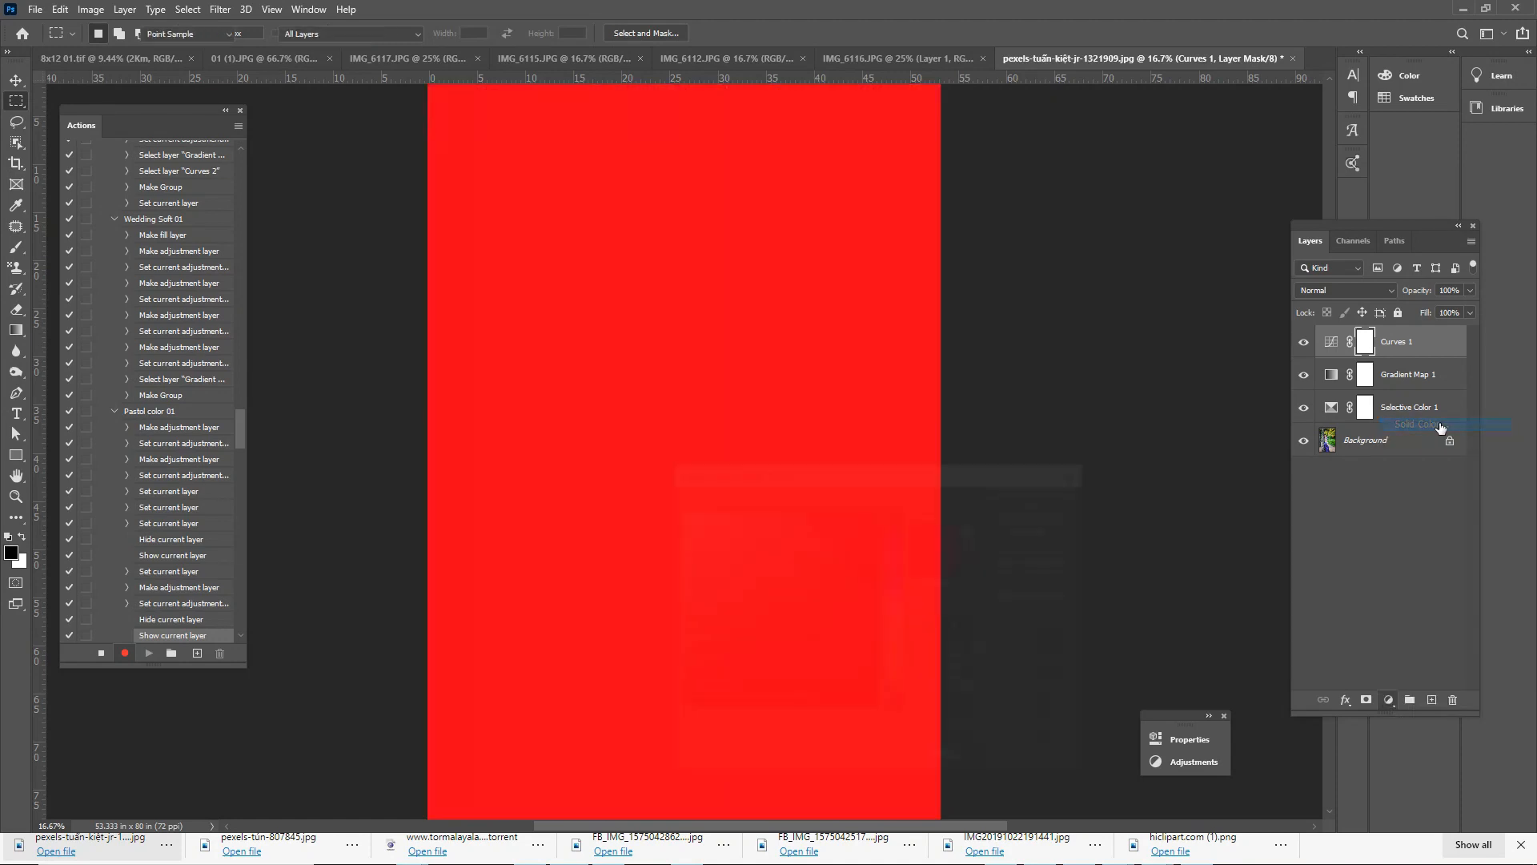
pyautogui.moveTo(740, 541); pyautogui.dragTo(638, 490)
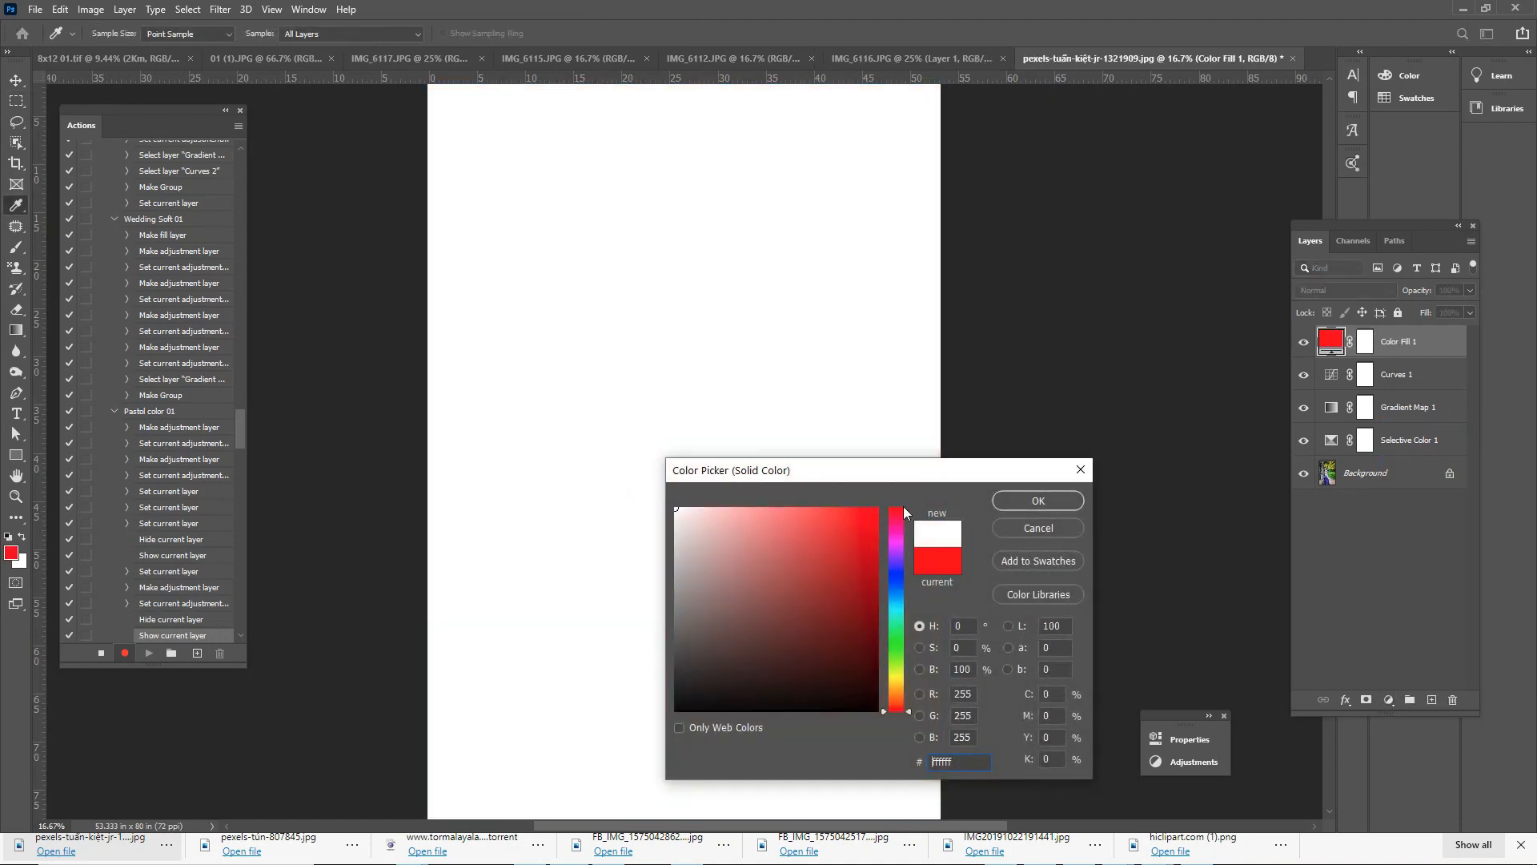
pyautogui.click(1064, 503)
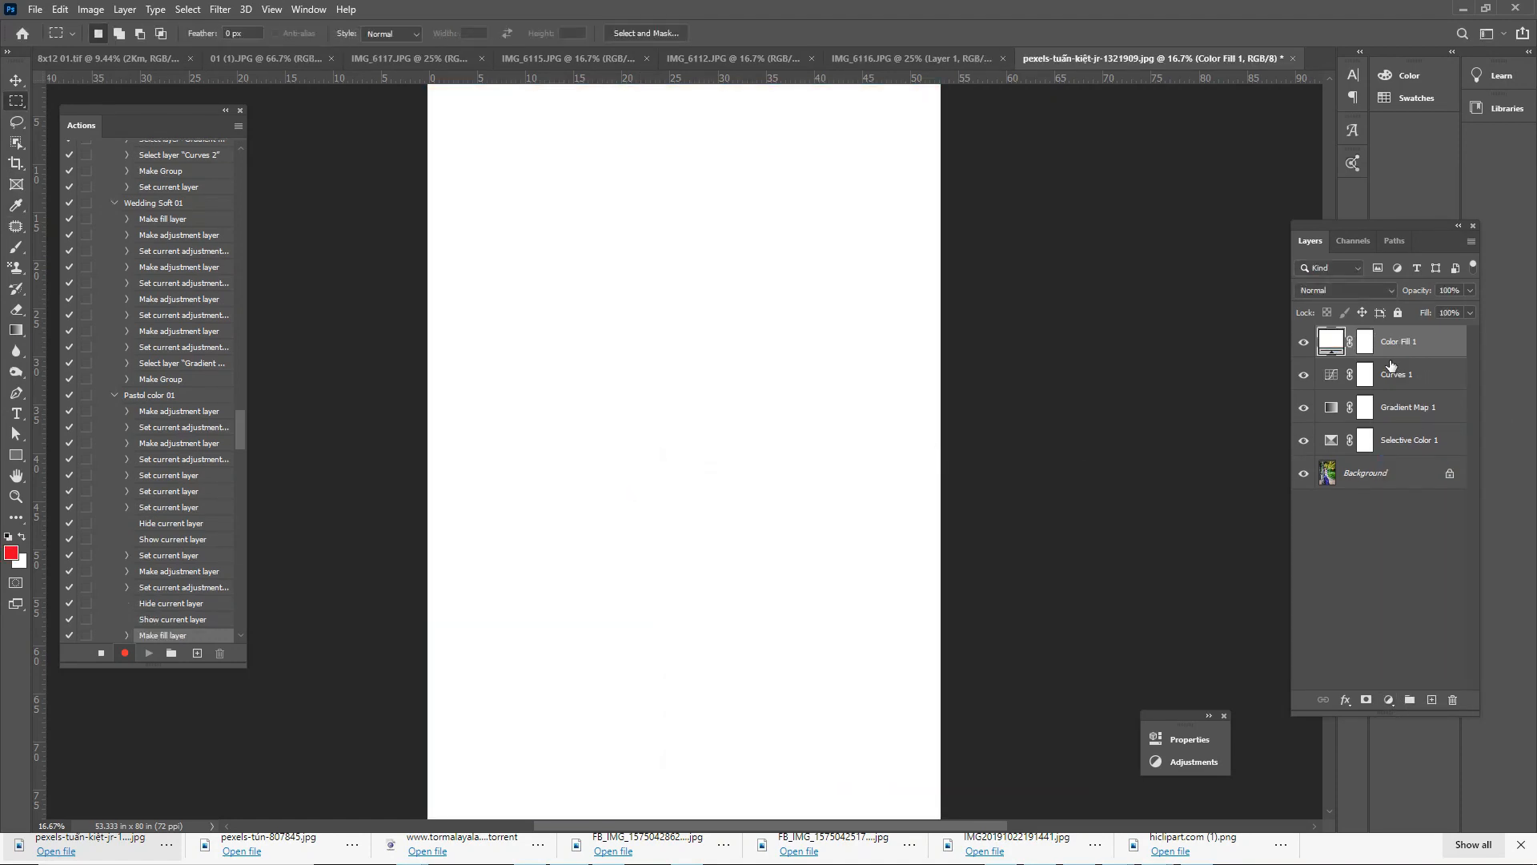
# Step: Change the Solid Color fill layer's colour to 30% magenta and 15% yellow (fabfbf)
pyautogui.doubleClick(1330, 342)
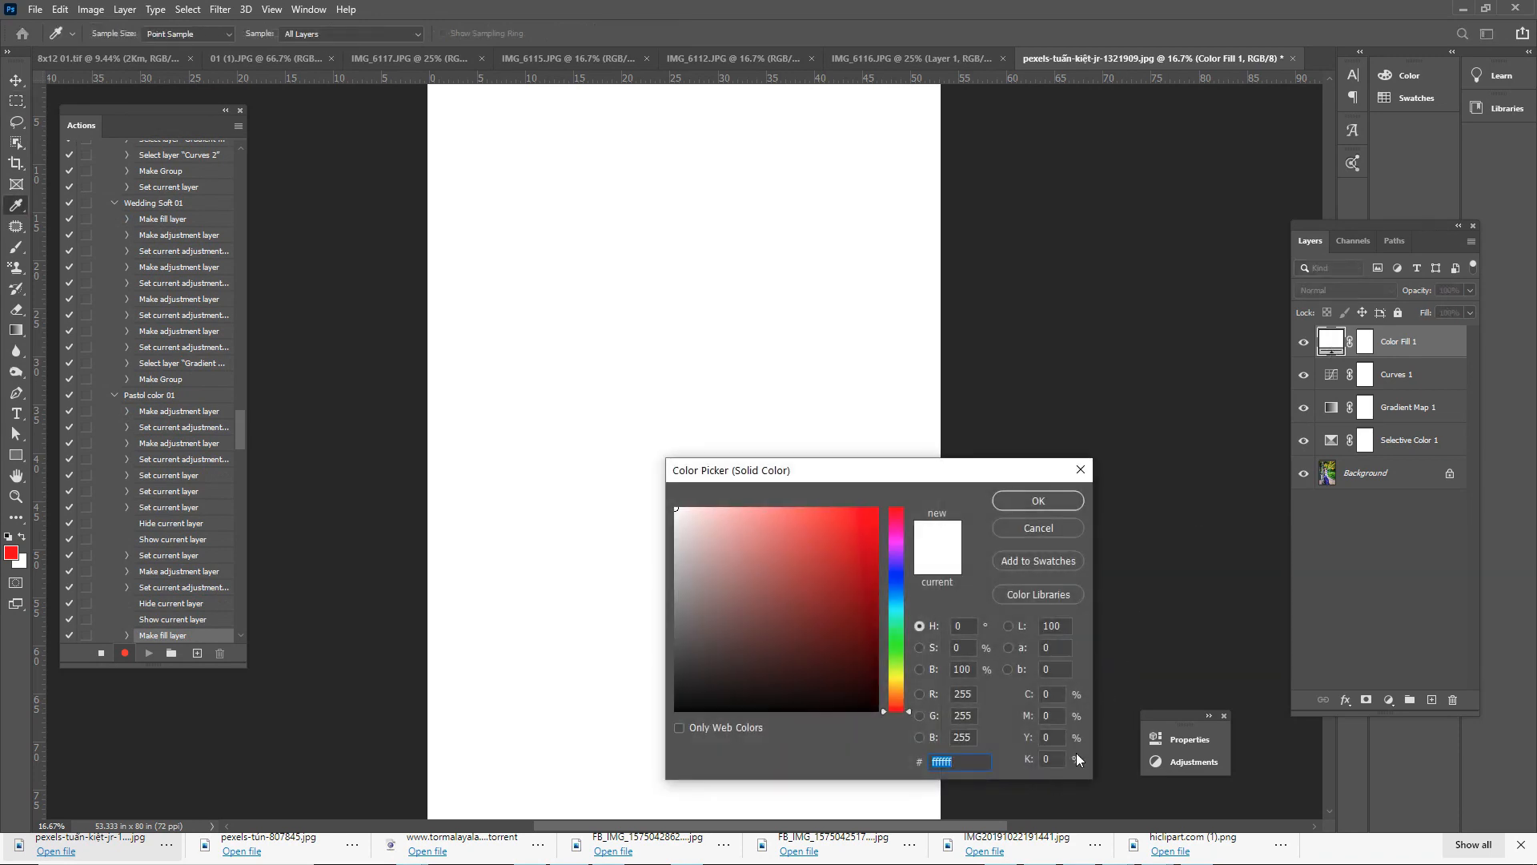
pyautogui.click(1049, 715)
pyautogui.write('30')
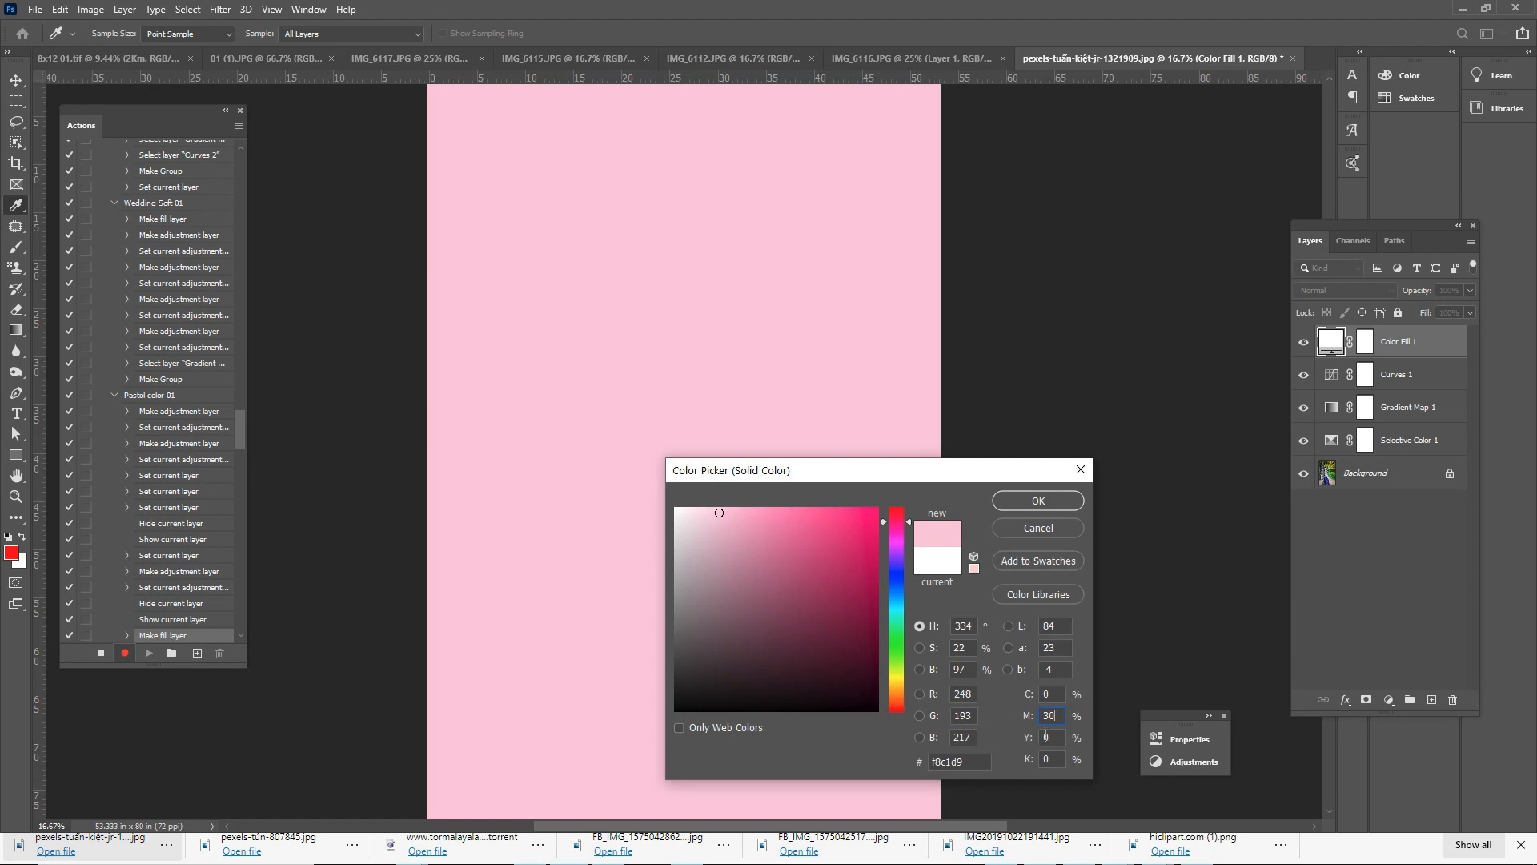
pyautogui.click(1045, 736)
pyautogui.write('15')
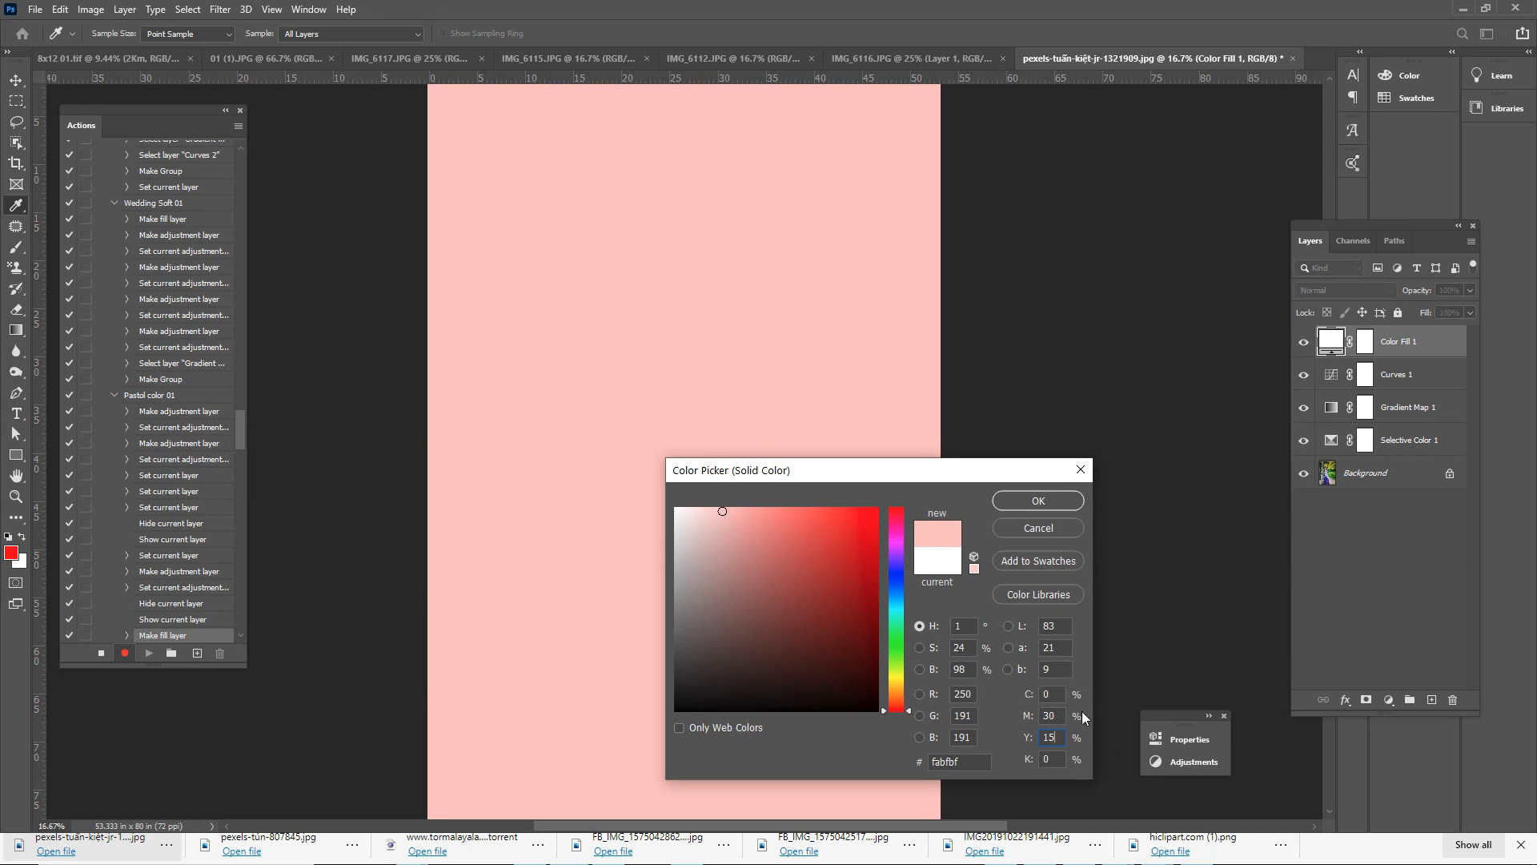
pyautogui.click(1038, 501)
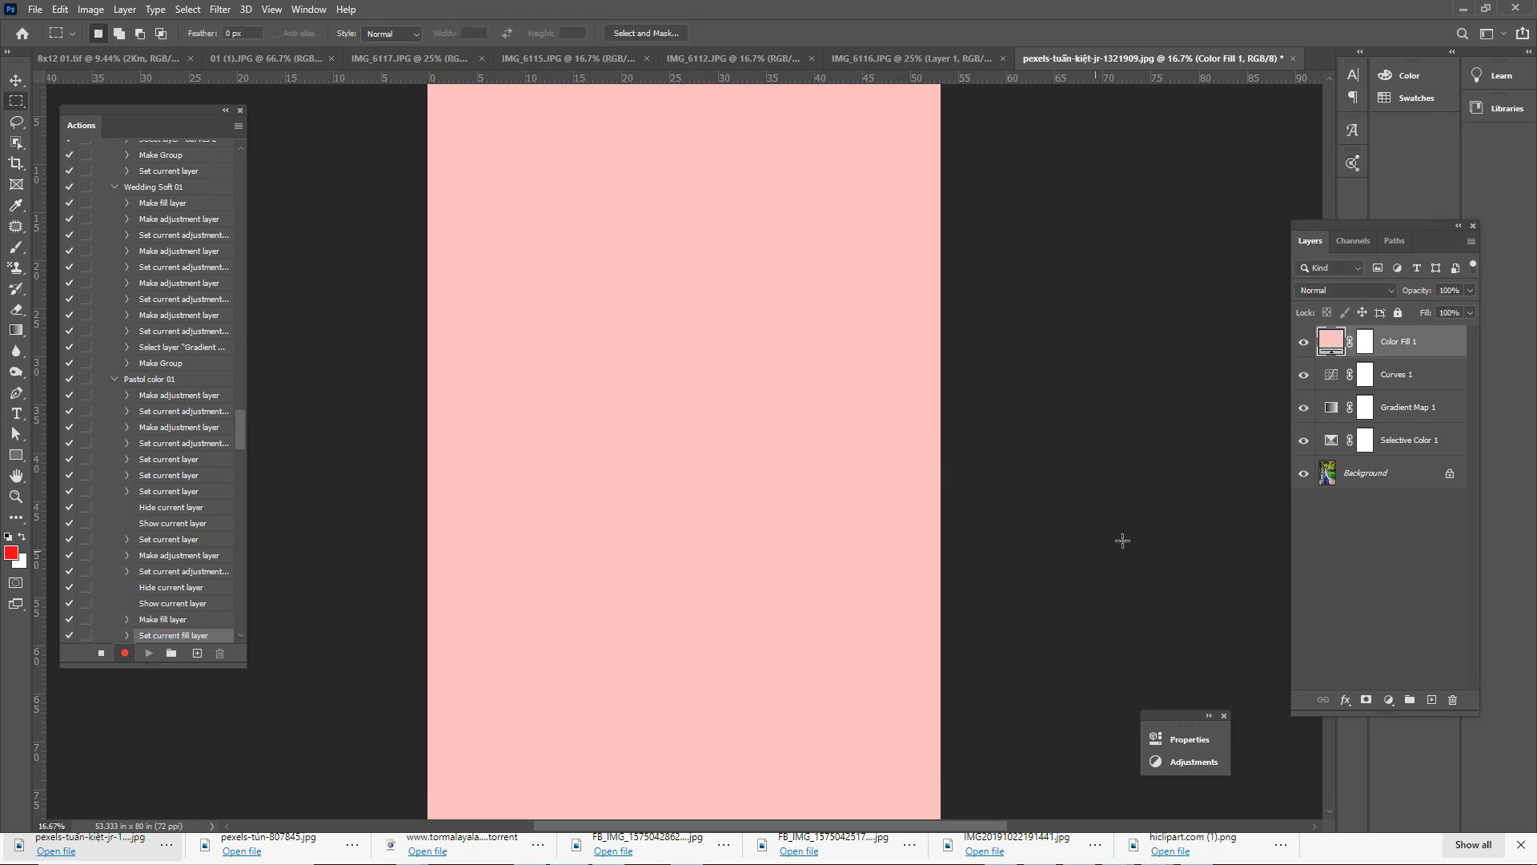
# Step: Set the fill layer's blend mode to Soft Light and lower its opacity to 28%
pyautogui.click(1358, 293)
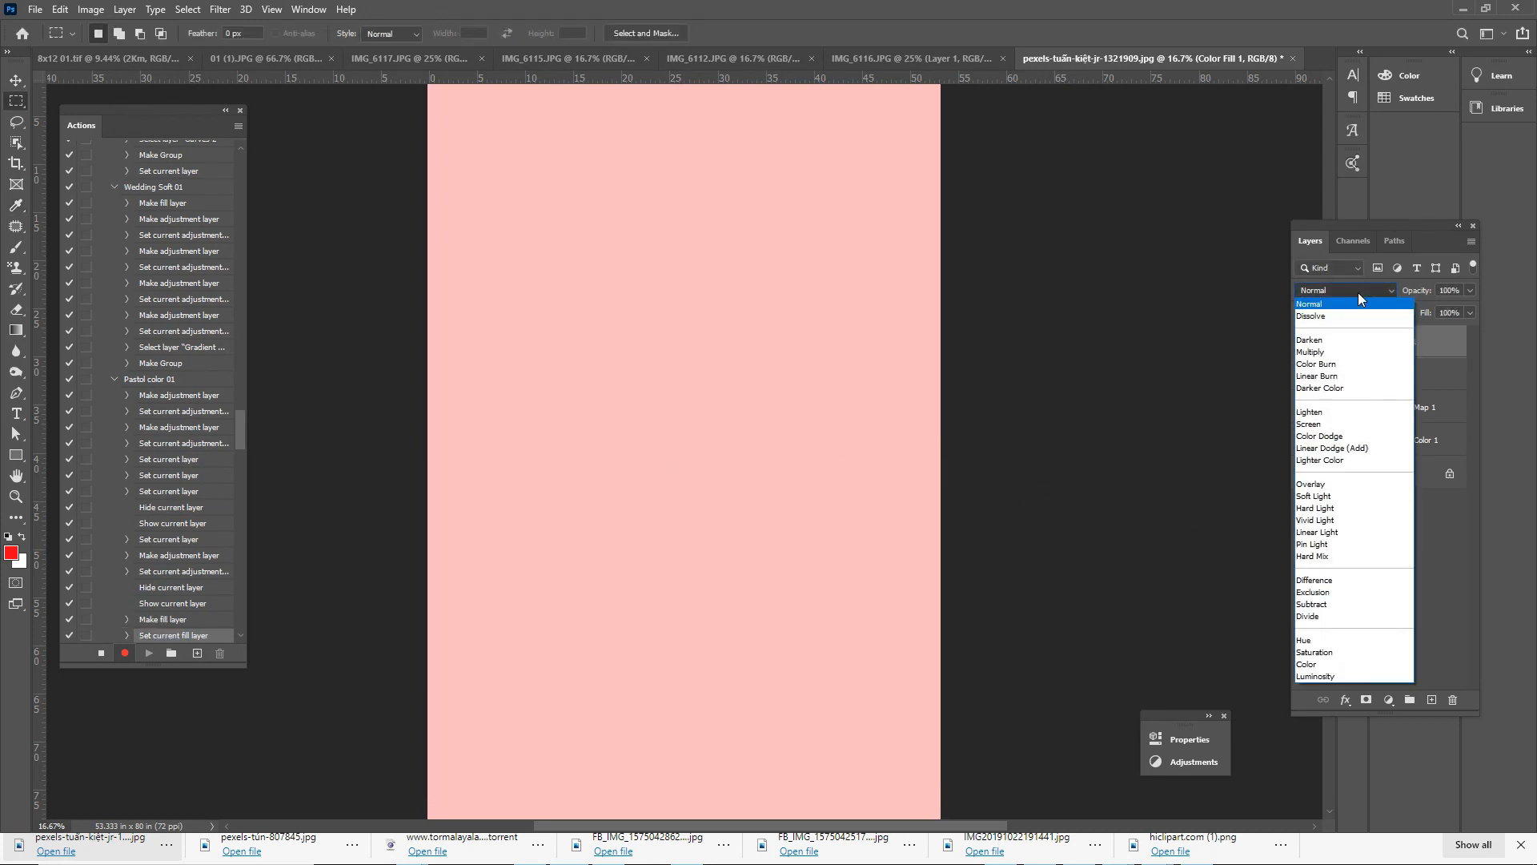
pyautogui.click(1326, 496)
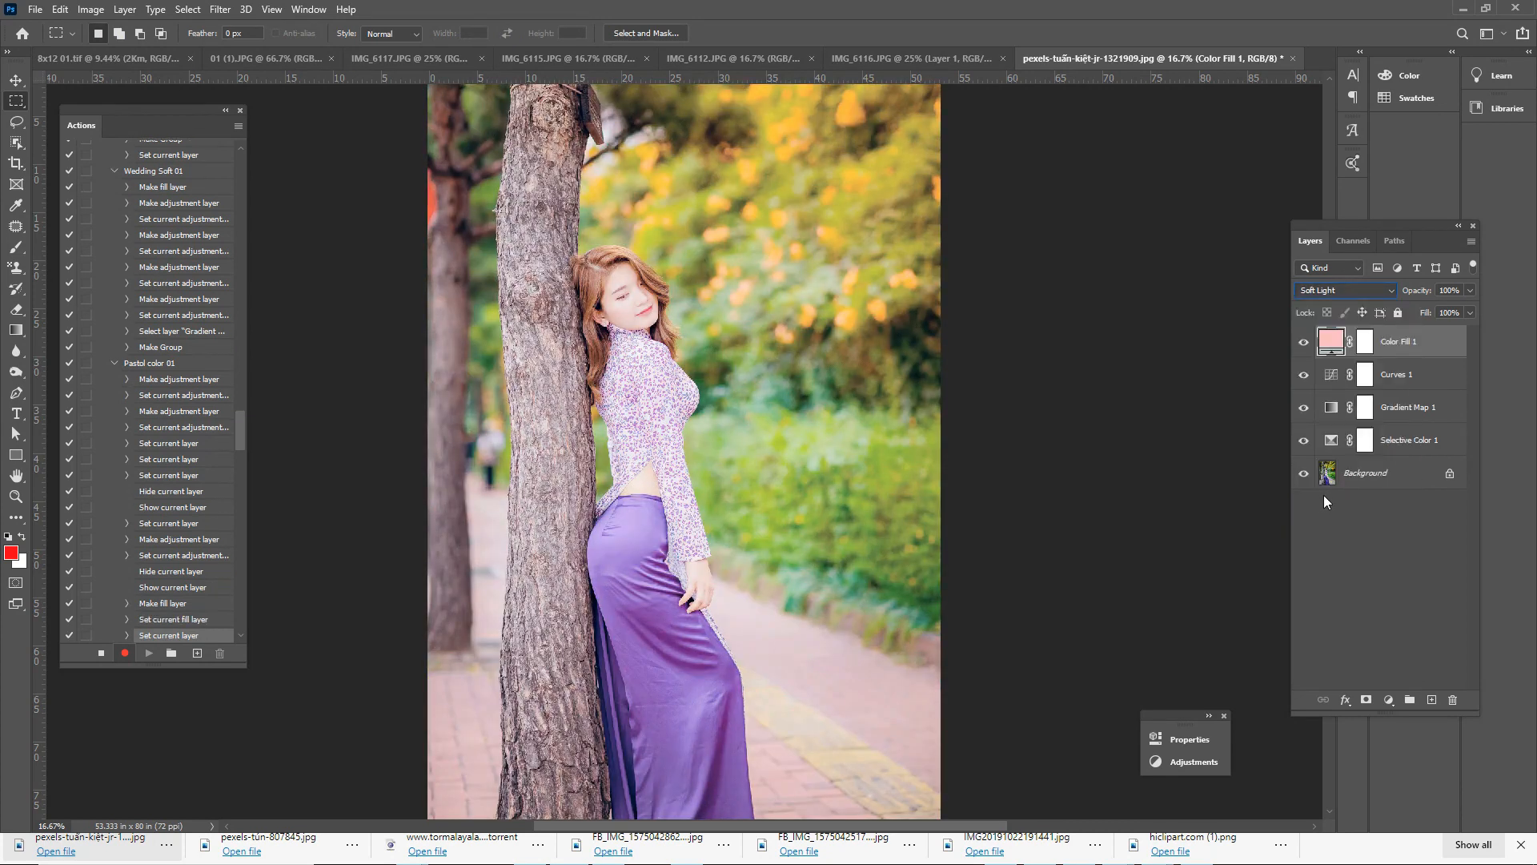
pyautogui.click(1470, 290)
pyautogui.moveTo(1441, 305); pyautogui.dragTo(1430, 308)
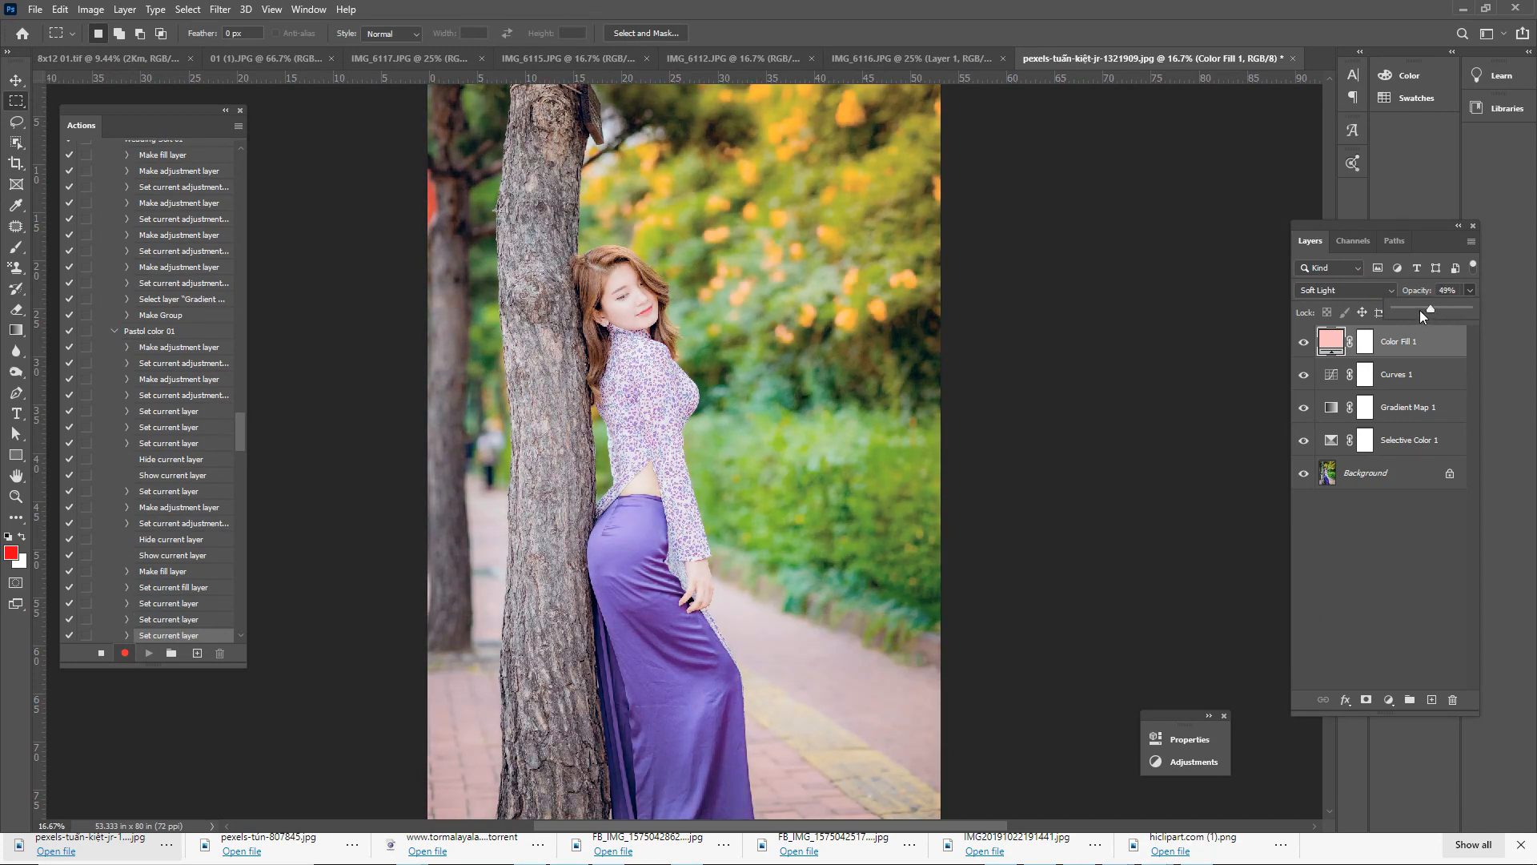
pyautogui.click(1420, 309)
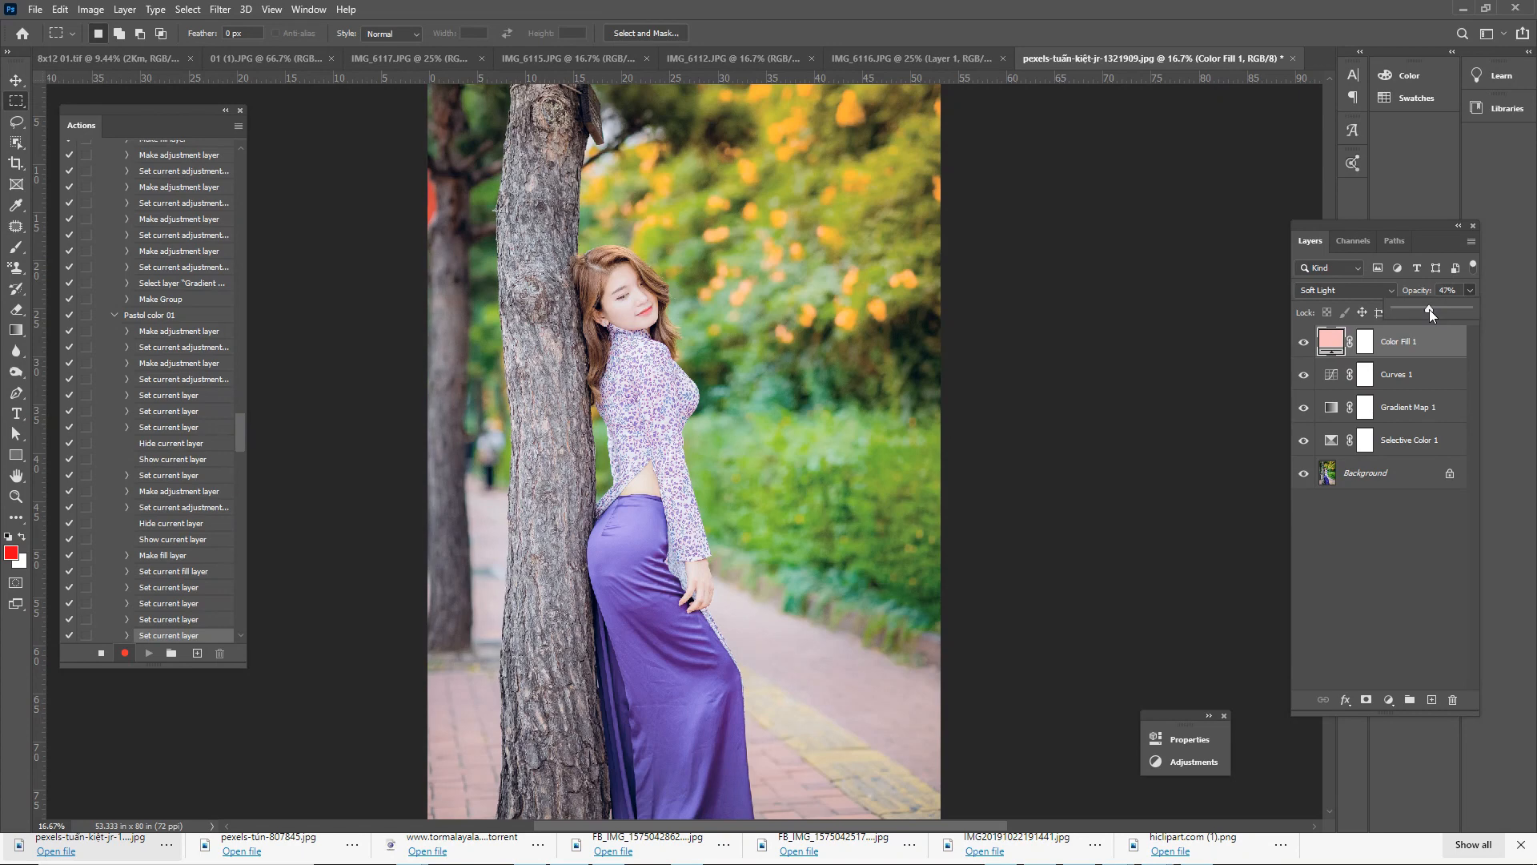
pyautogui.click(1425, 309)
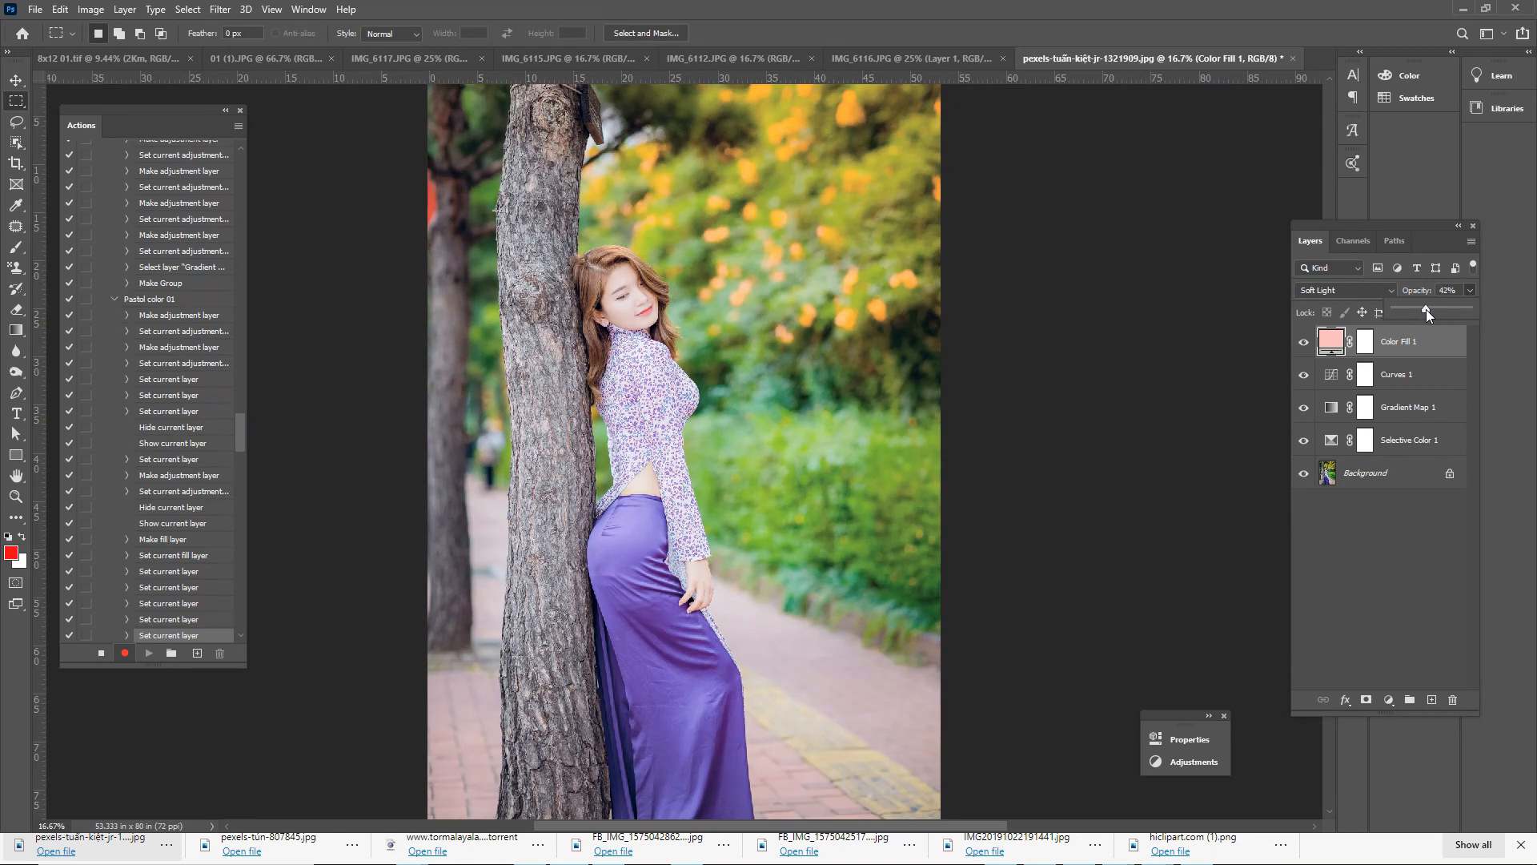
pyautogui.click(1290, 470)
pyautogui.click(1470, 292)
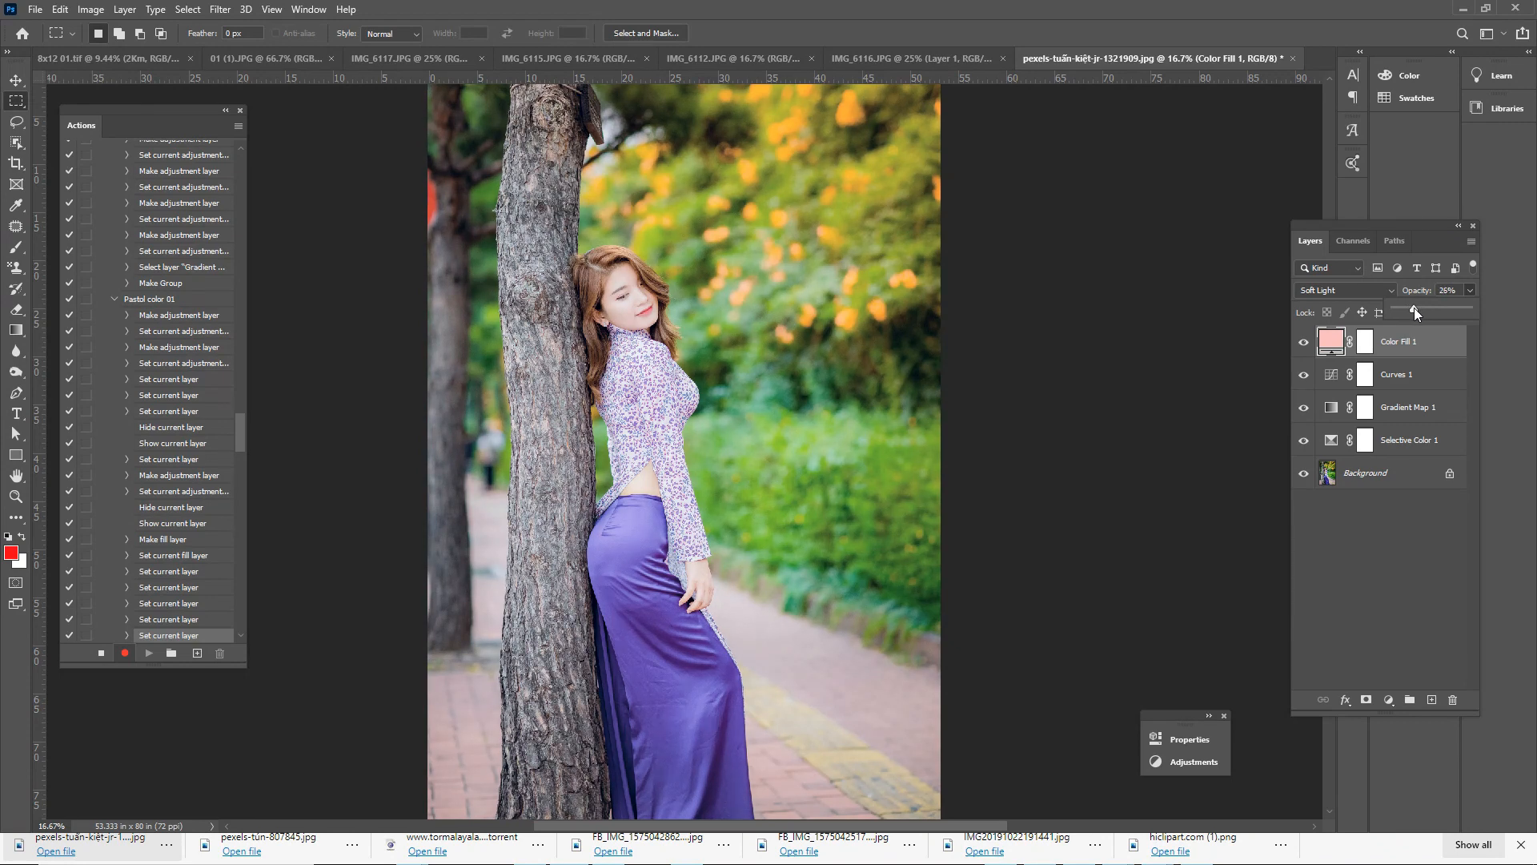
pyautogui.moveTo(1413, 308); pyautogui.dragTo(1416, 307)
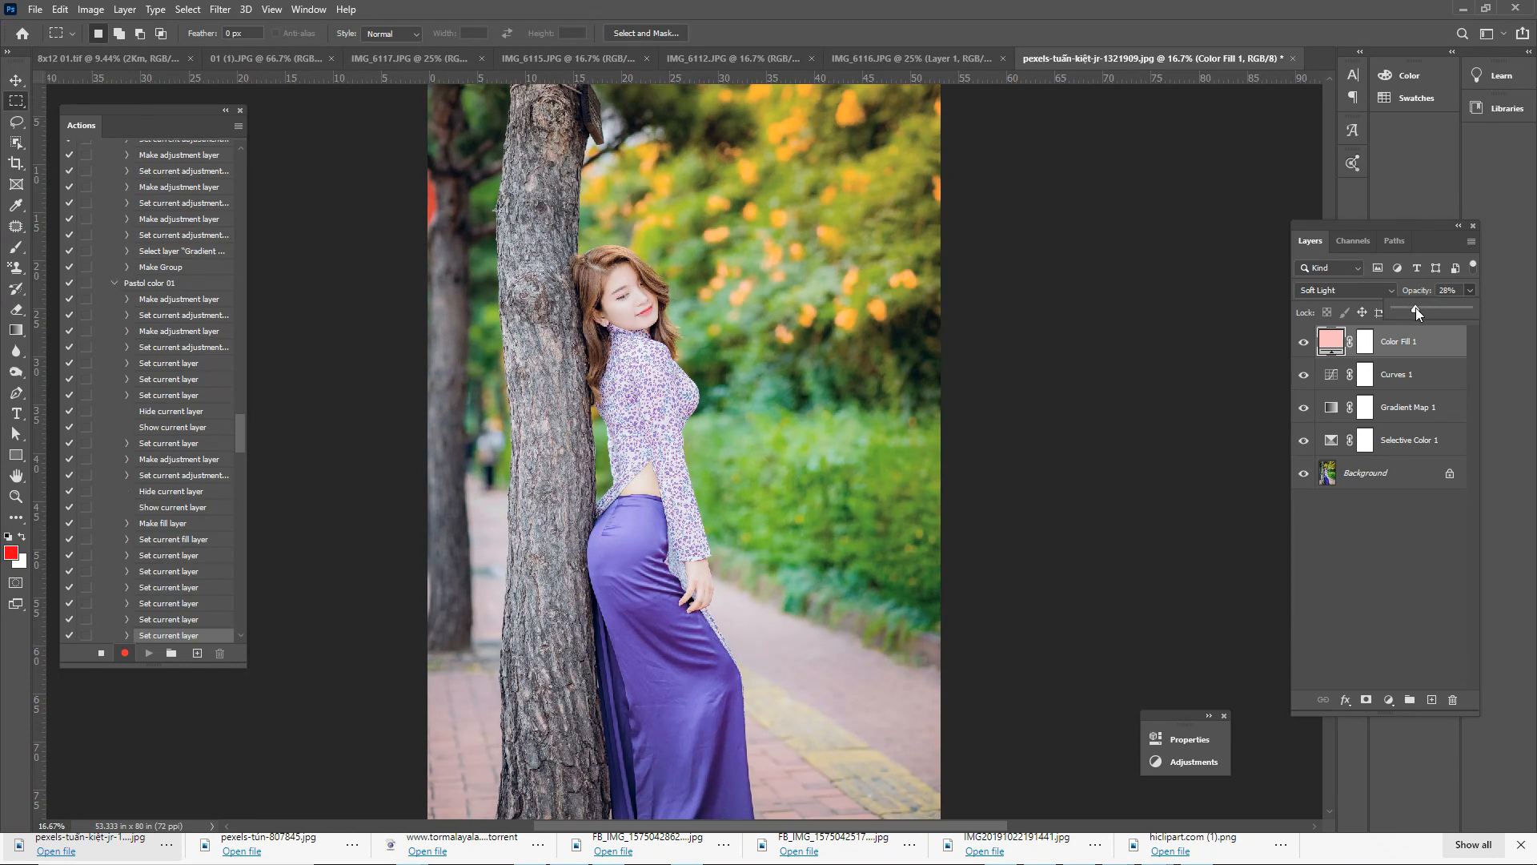
# Step: Group the Color Fill, Curves, Gradient Map and Selective Color layers, and stop recording the action
pyautogui.keyDown('shift'); pyautogui.click(1438, 443); pyautogui.keyUp('shift')
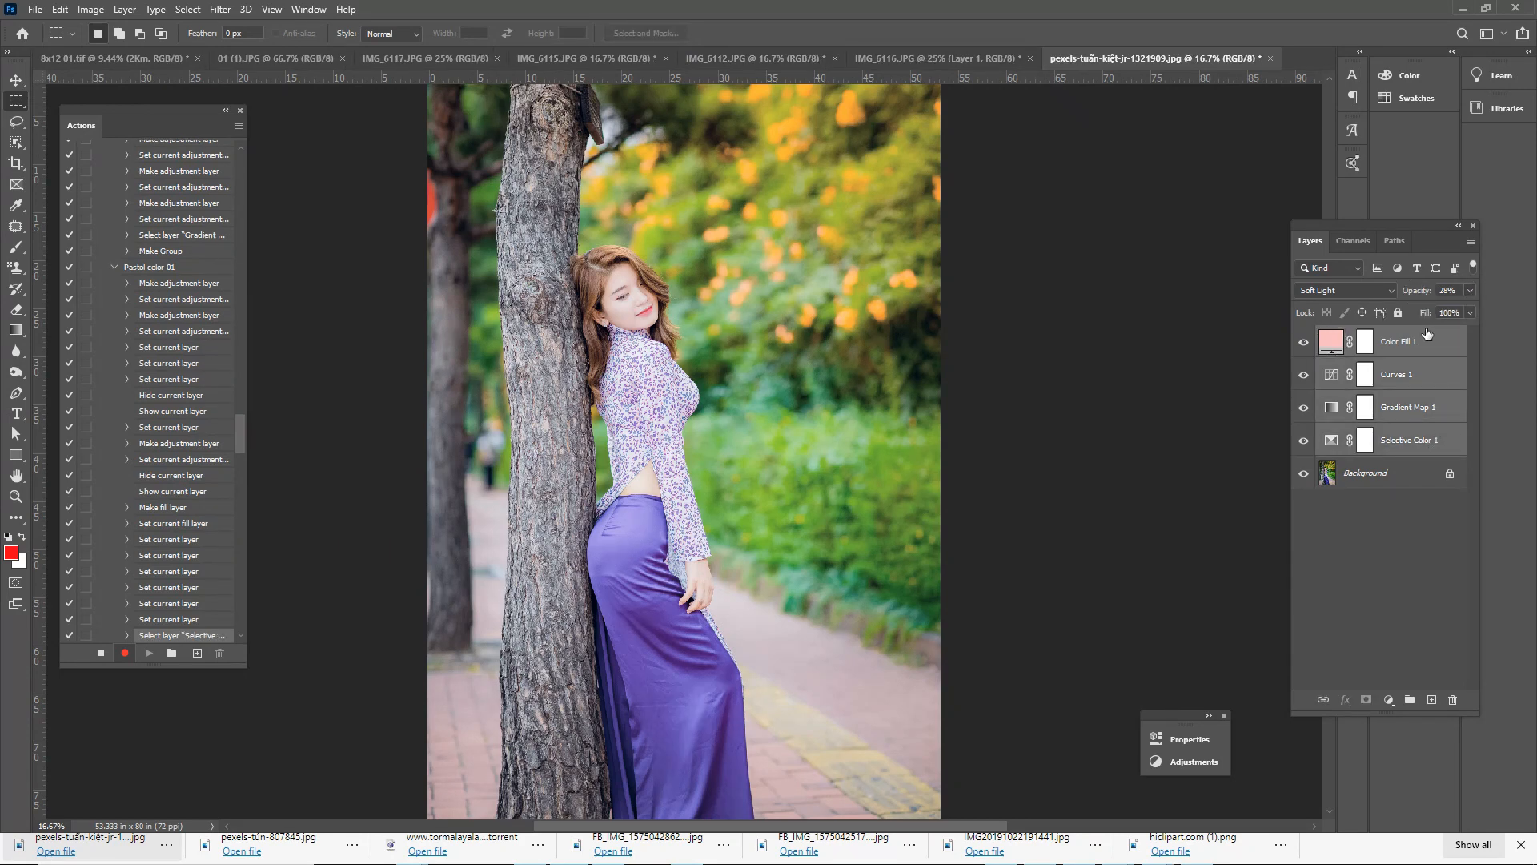
pyautogui.hotkey('ctrl', 'g')
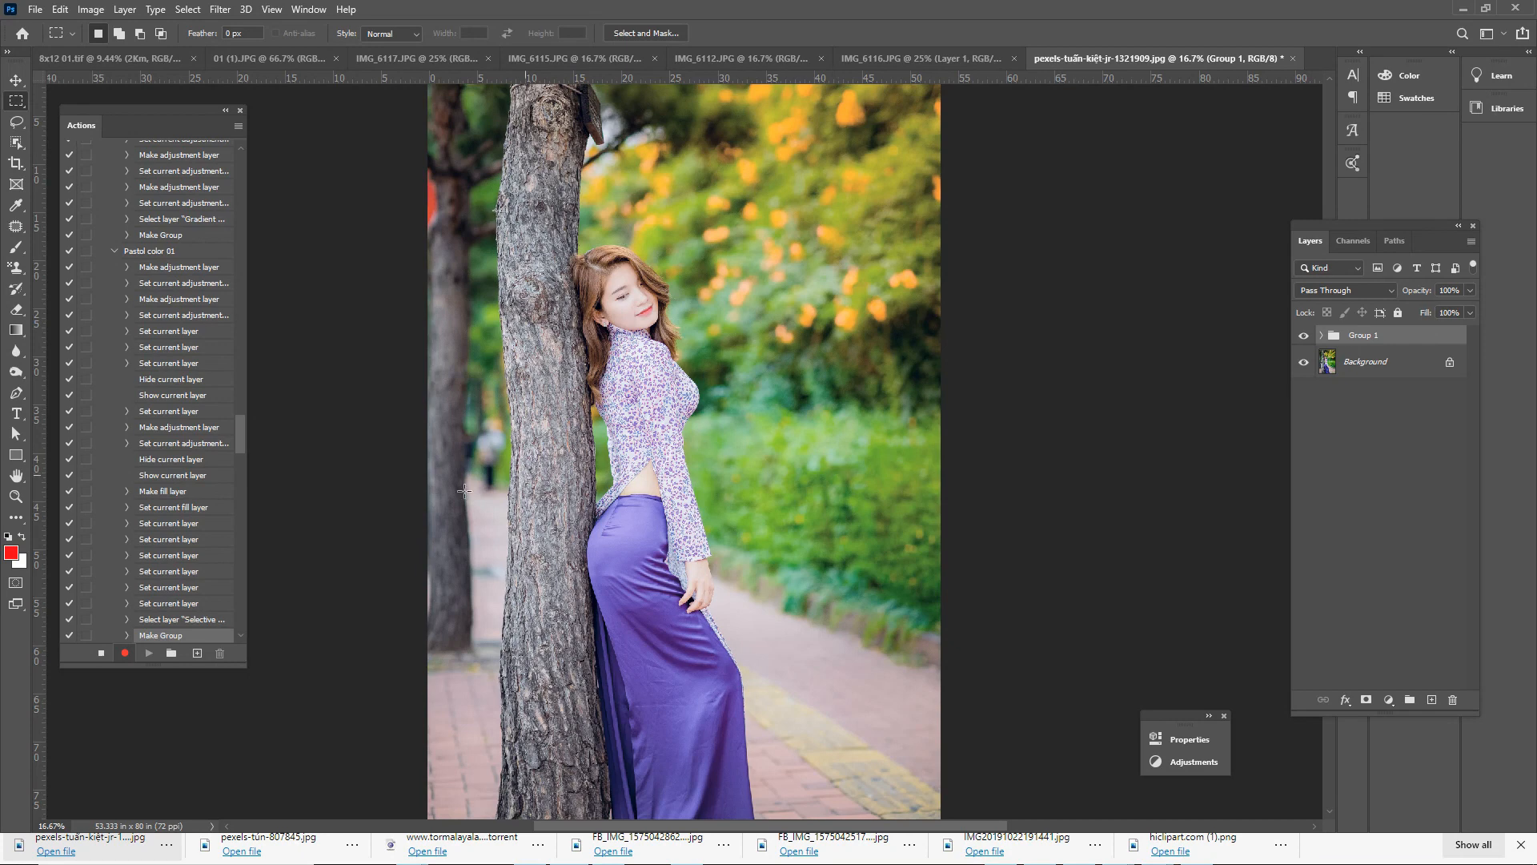
pyautogui.click(101, 653)
# Step: Display the actions in Button Mode and locate the Pastol color 01 action in the list
pyautogui.click(238, 125)
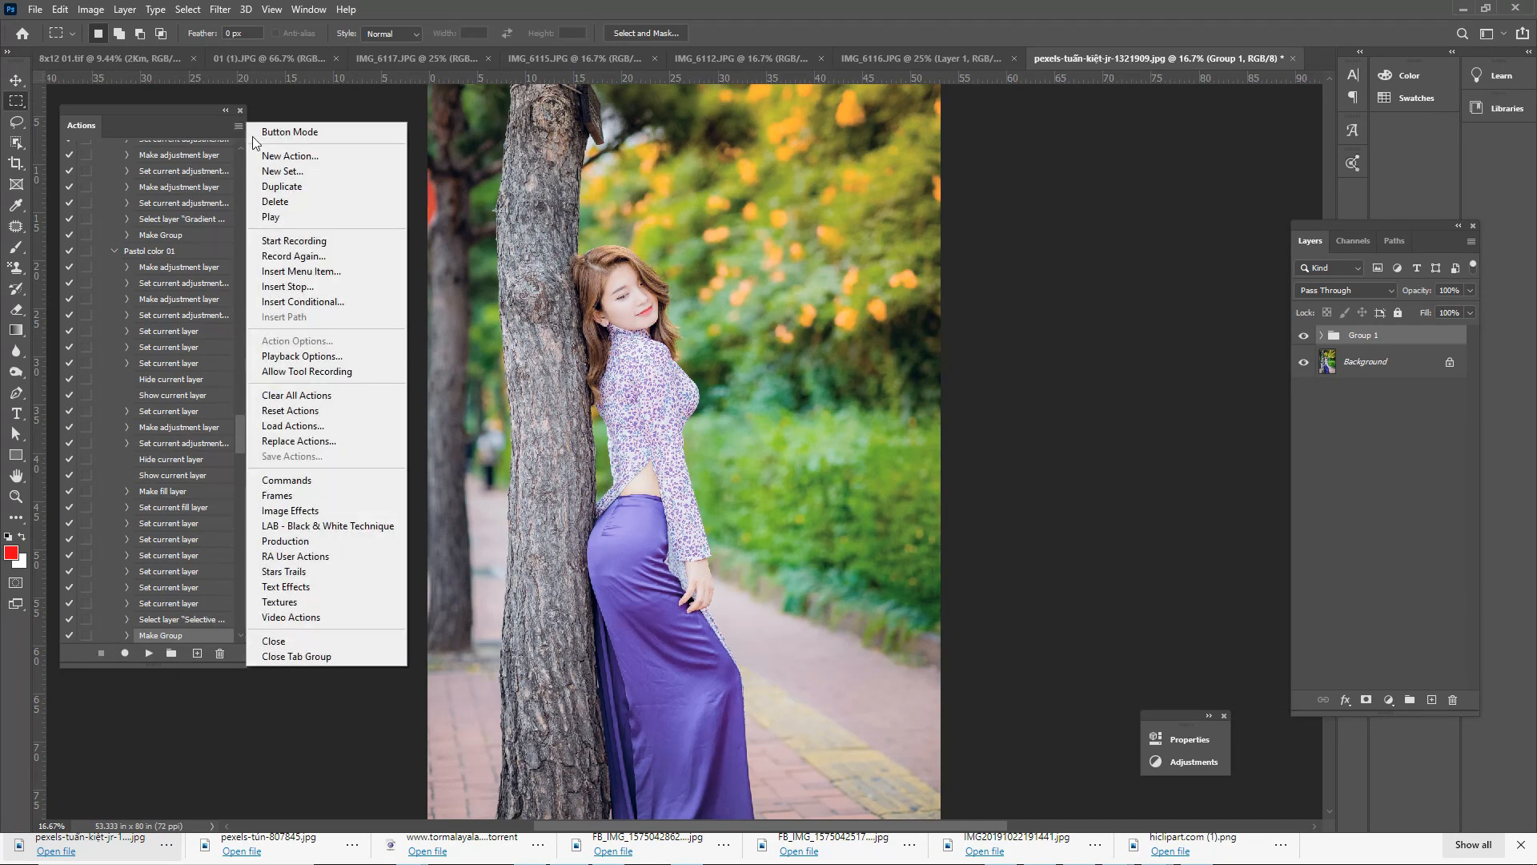
pyautogui.click(290, 133)
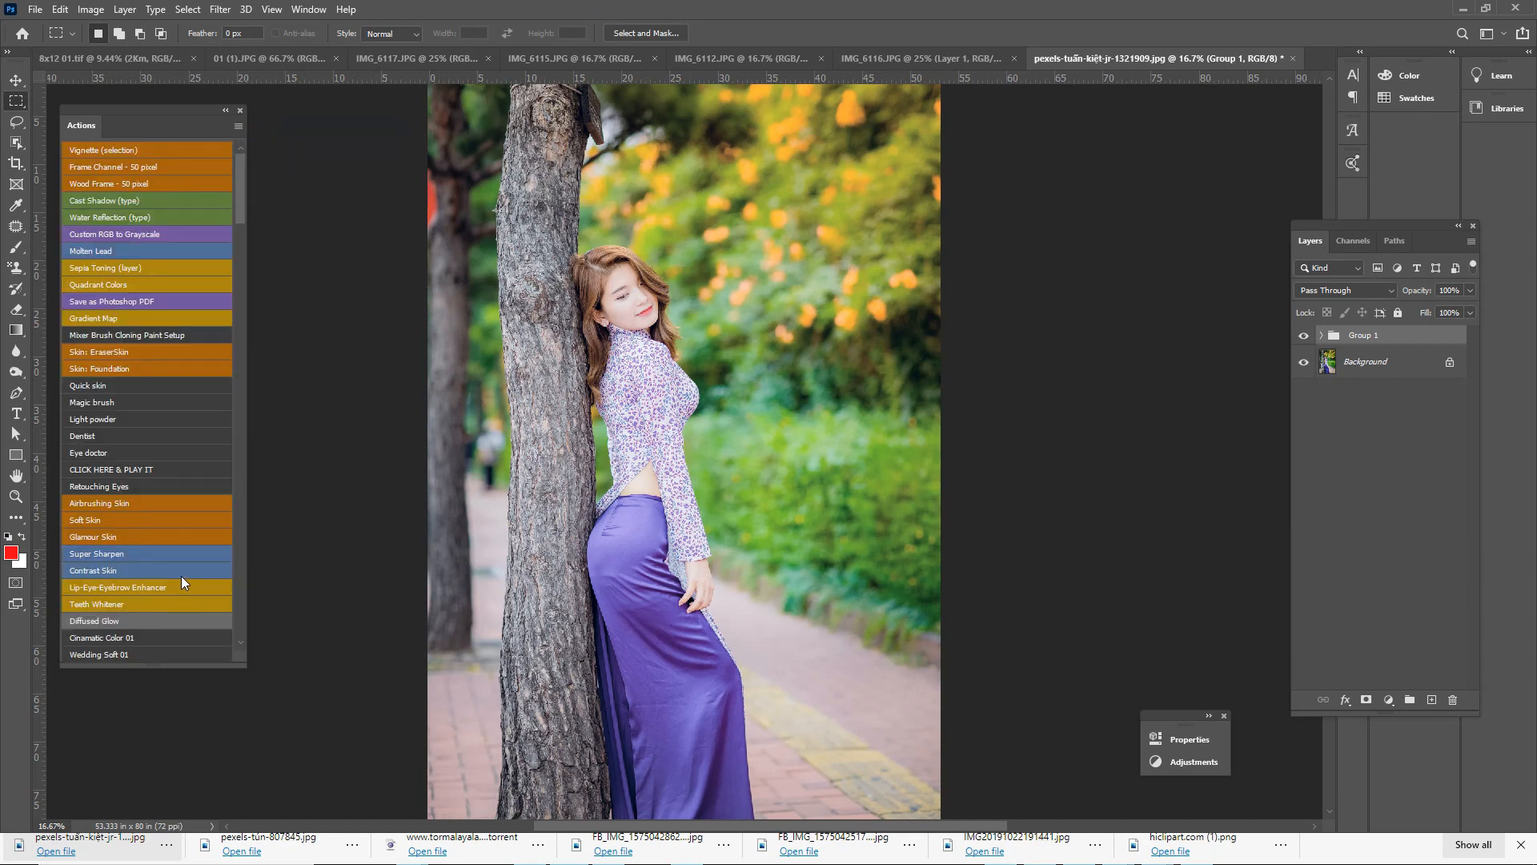
pyautogui.scroll(-2, 180, 574)
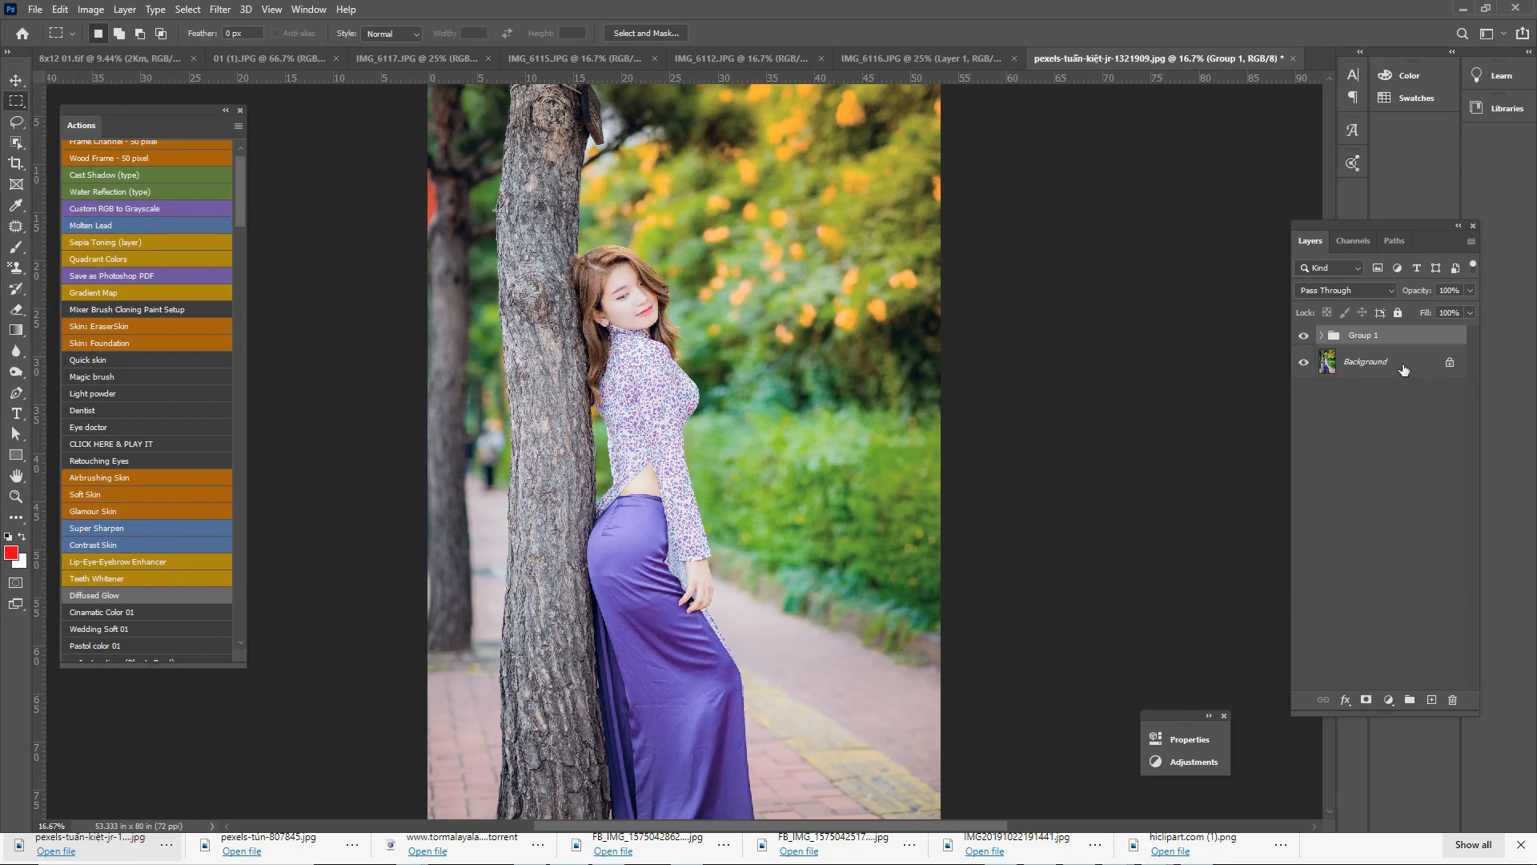
# Step: Compare the photo with and without the adjustment group and examine the woman's face and blouse close up
pyautogui.click(1304, 335)
pyautogui.click(1304, 335)
pyautogui.click(1303, 335)
pyautogui.click(1304, 336)
pyautogui.hotkey('ctrl', '+')
pyautogui.hotkey('ctrl', '+')
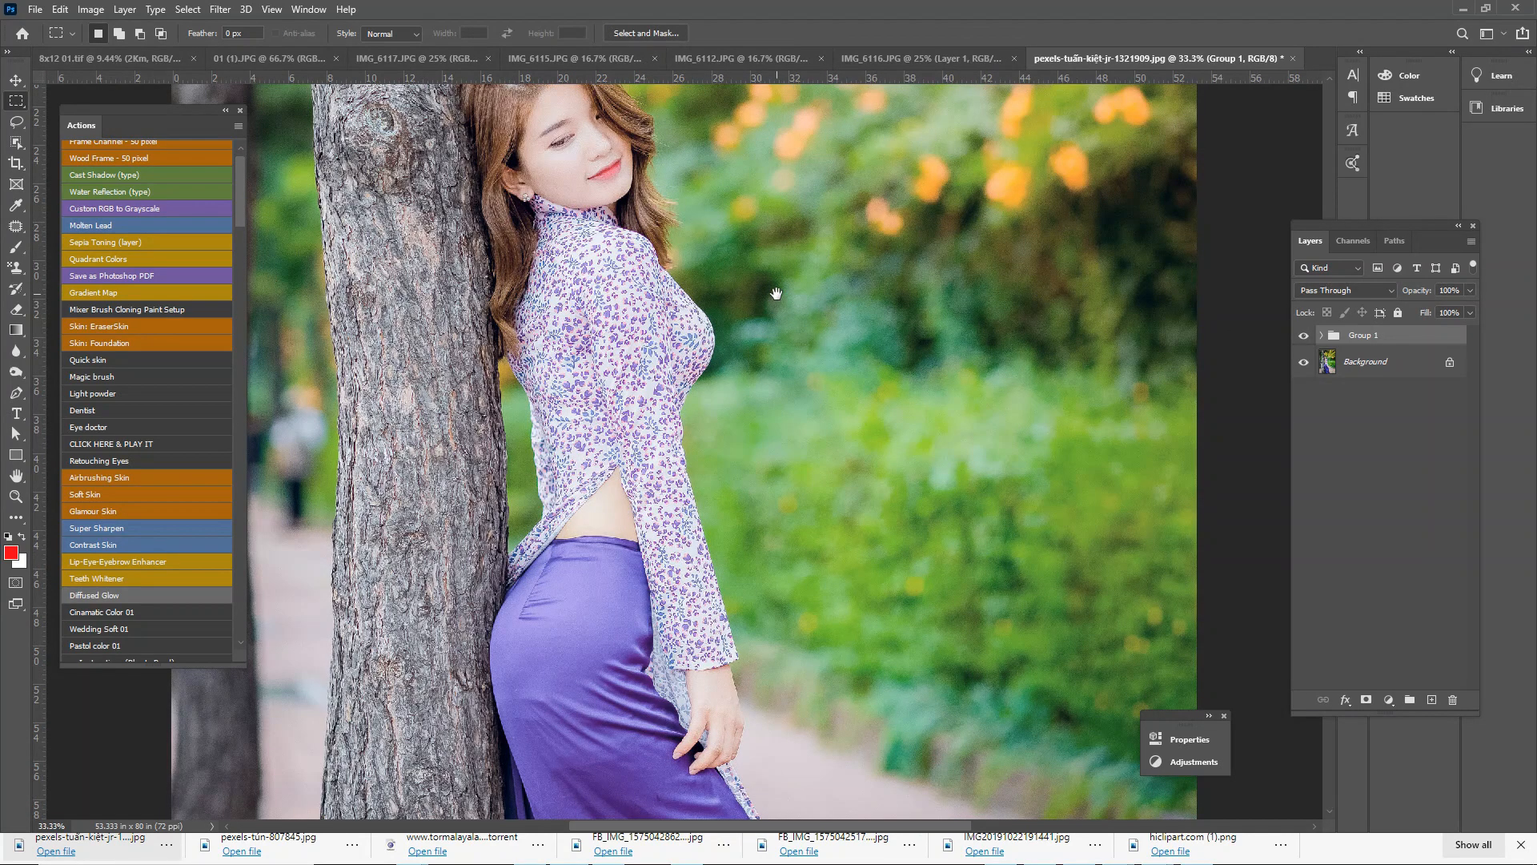
pyautogui.hotkey('ctrl', '+')
pyautogui.hotkey('ctrl', '+')
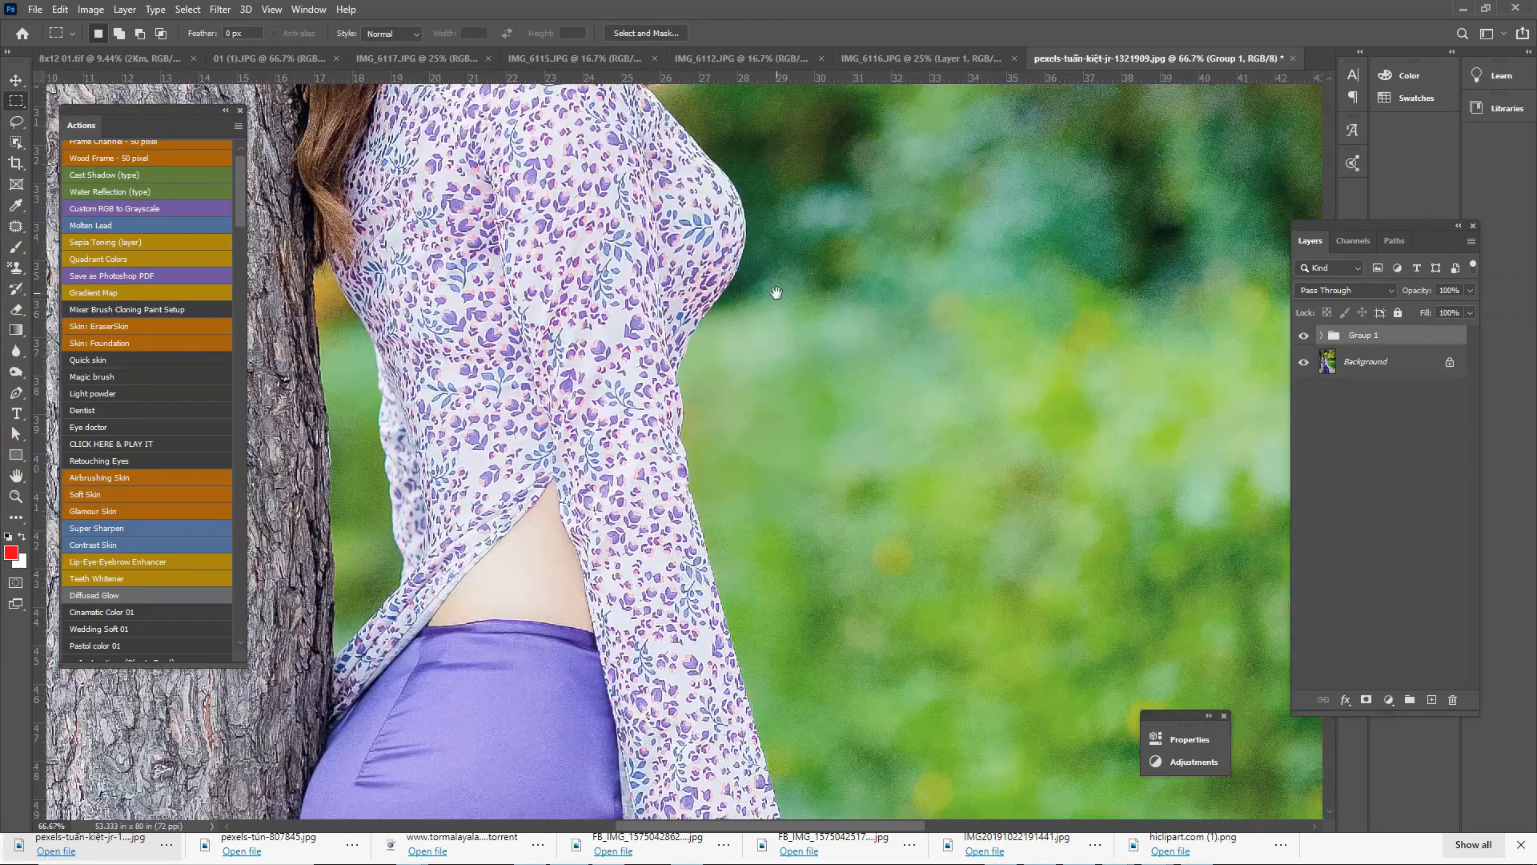
pyautogui.moveTo(776, 293); pyautogui.dragTo(967, 602)
pyautogui.moveTo(774, 392); pyautogui.dragTo(848, 568)
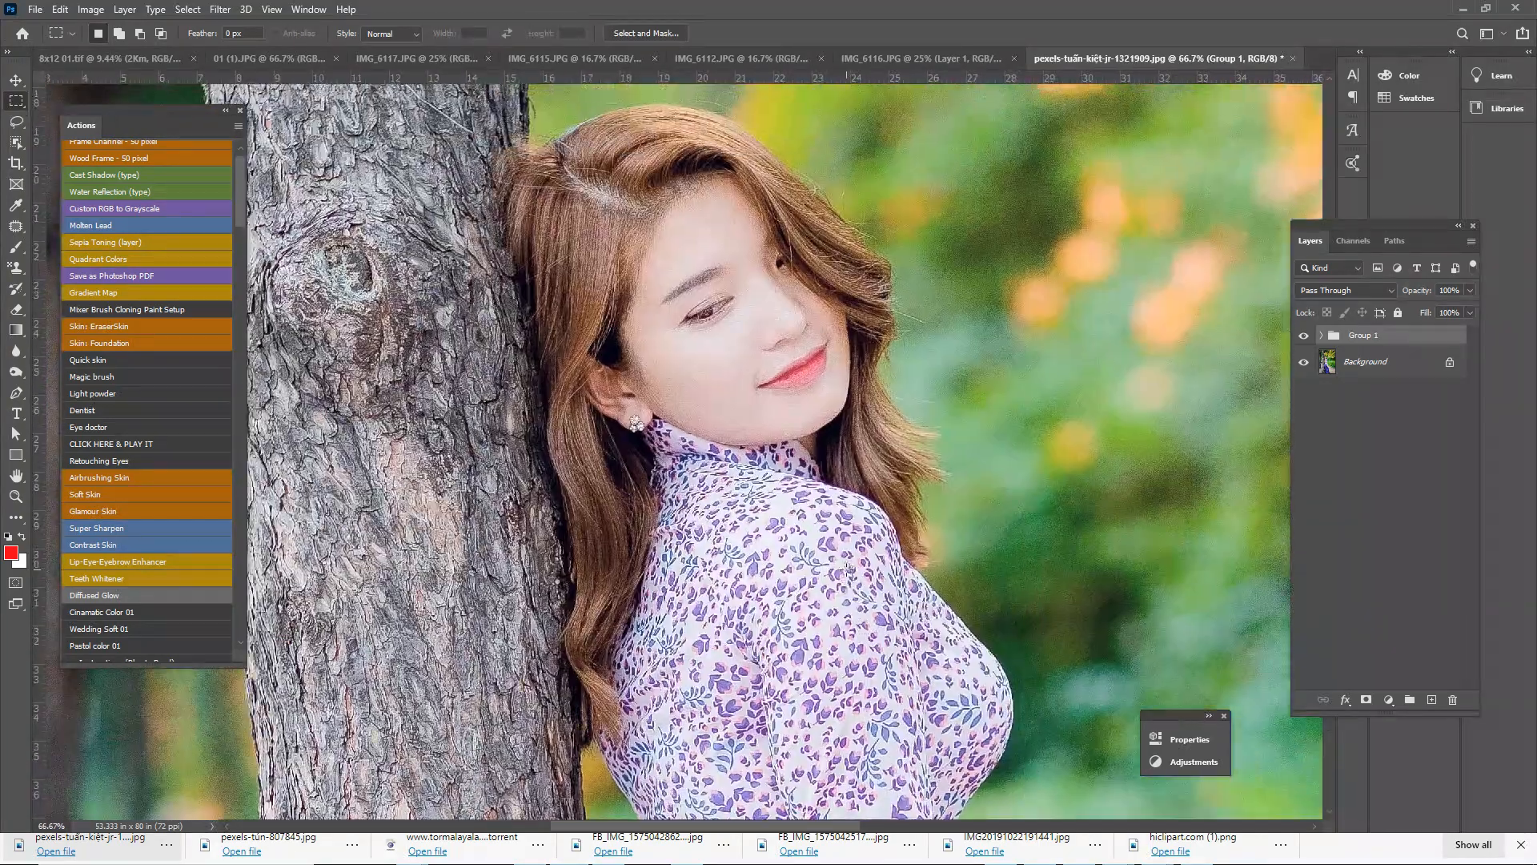
pyautogui.hotkey('ctrl', '-')
pyautogui.hotkey('ctrl', '-')
pyautogui.hotkey('ctrl', '-')
pyautogui.hotkey('ctrl', '-')
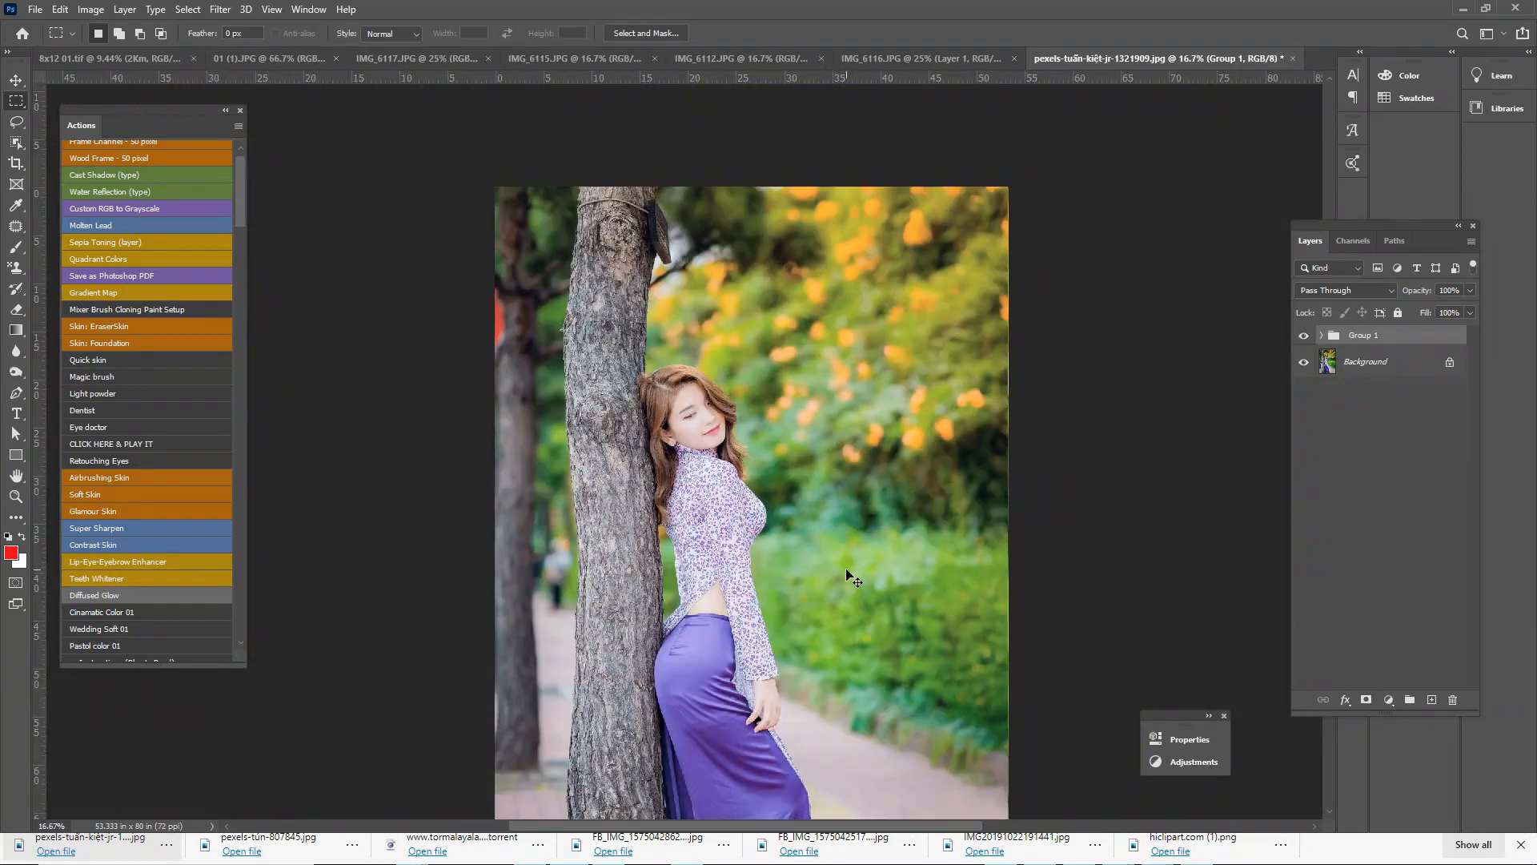
# Step: Expand the adjustment group and change the Color Fill layer's colour to a coral red (f95353), trying several hues first
pyautogui.click(1324, 337)
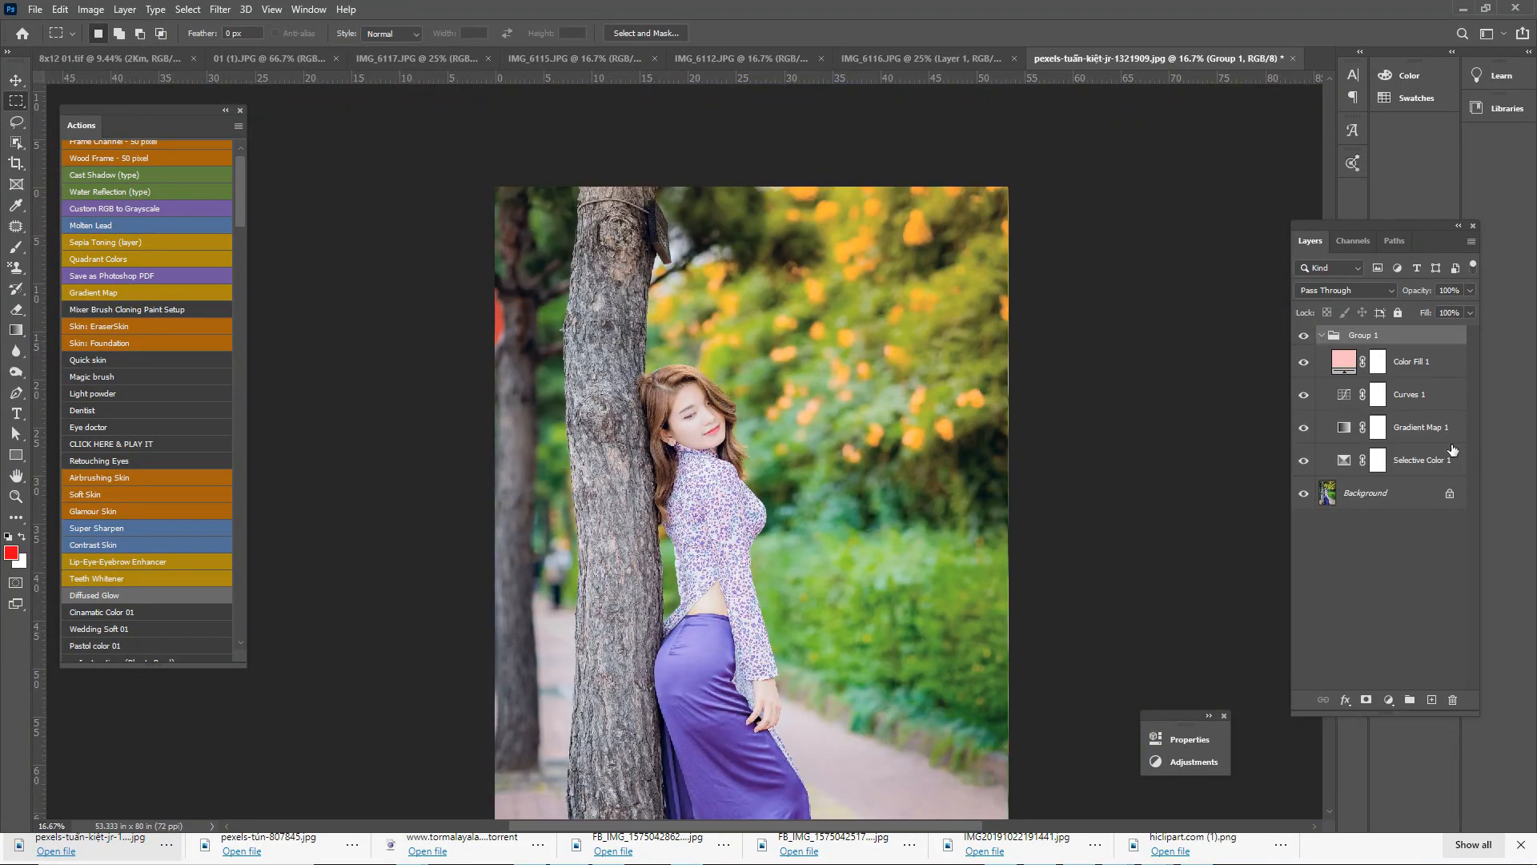
pyautogui.doubleClick(1343, 366)
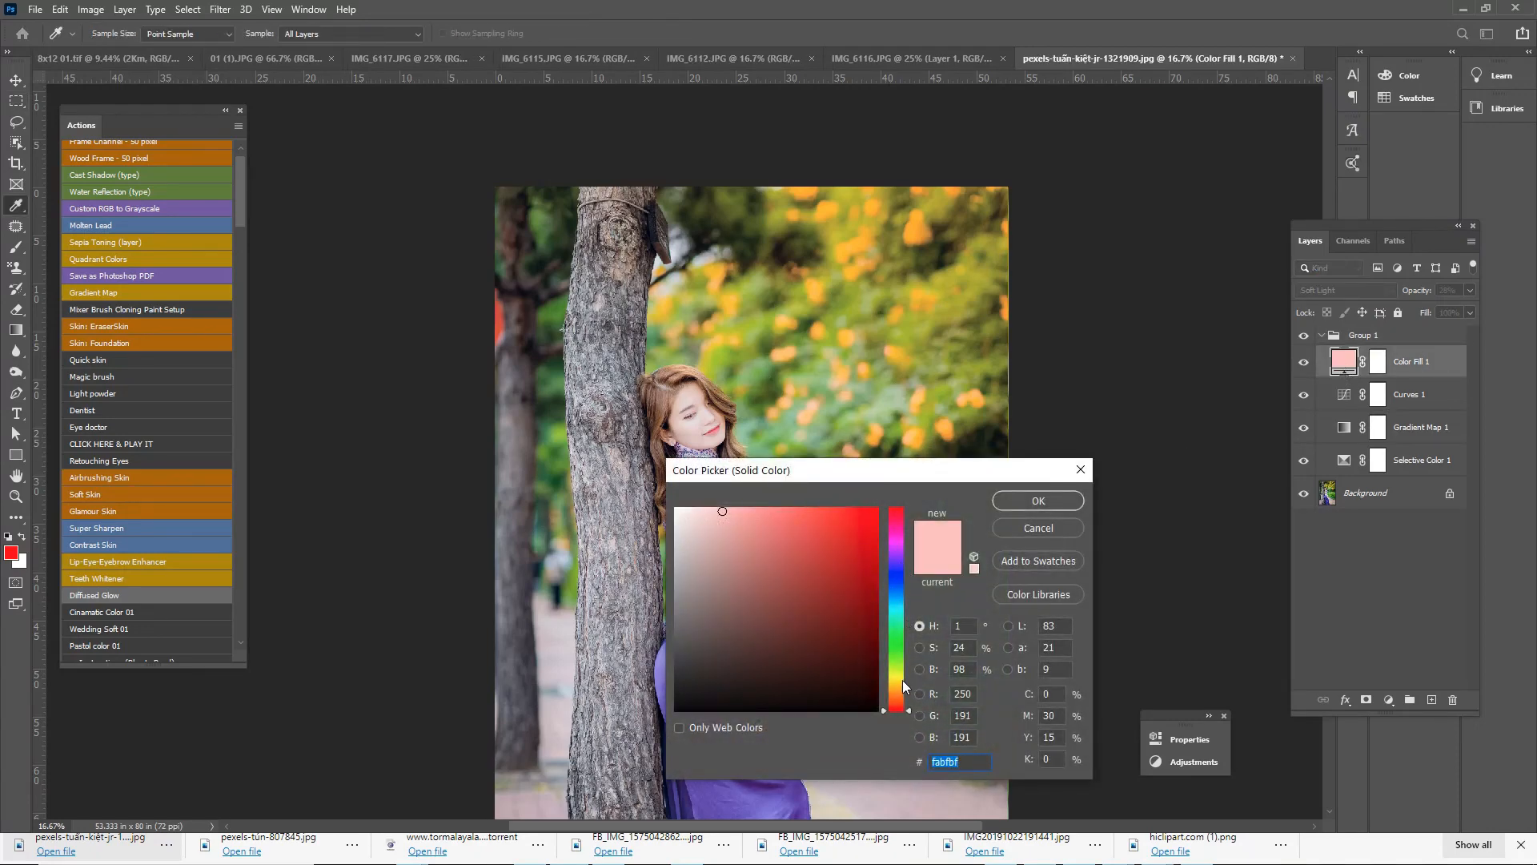
pyautogui.click(897, 680)
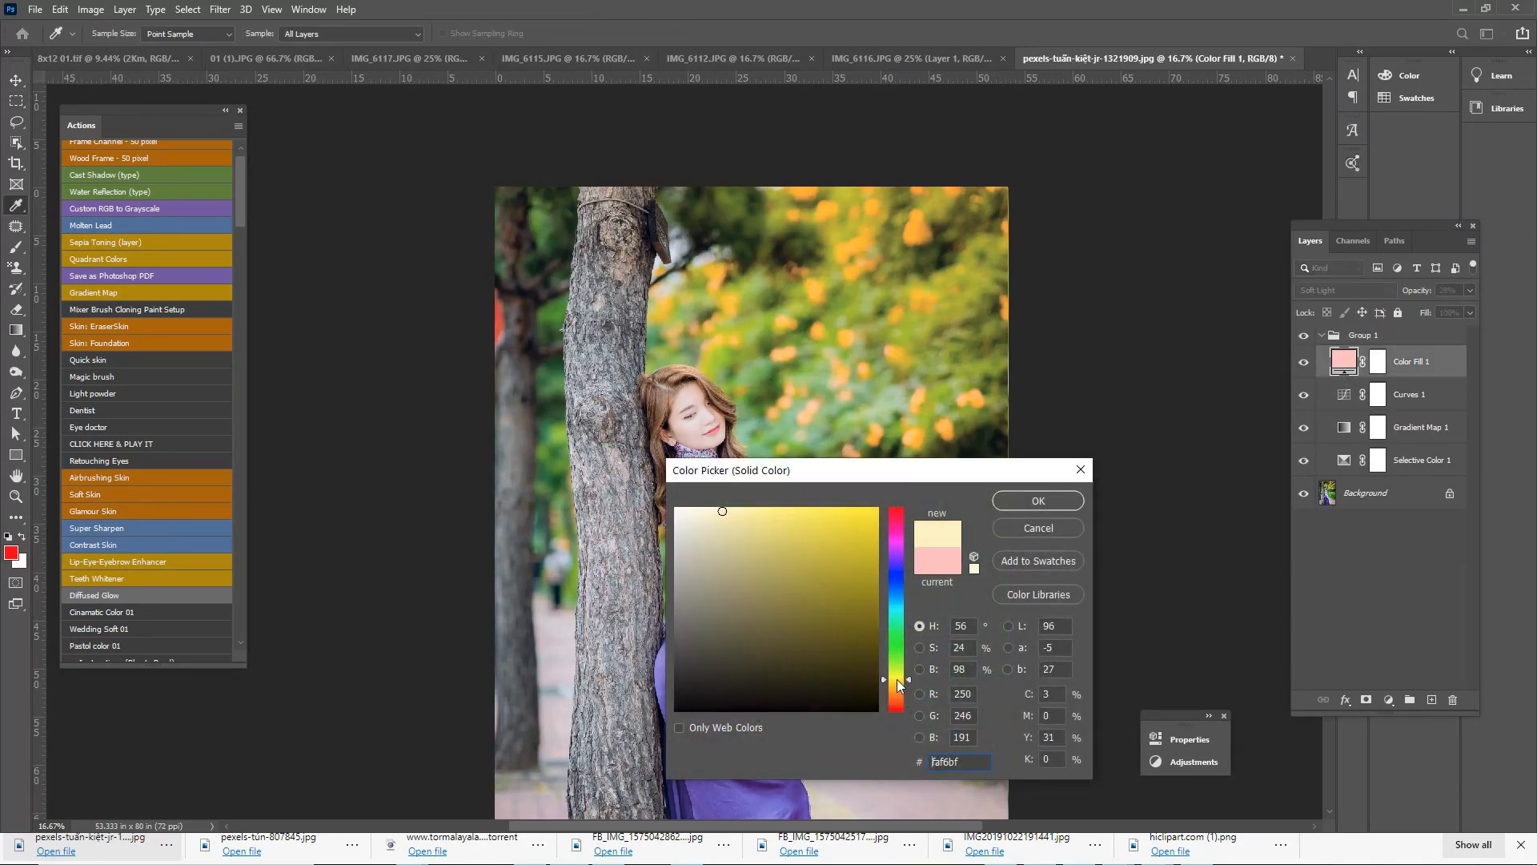
pyautogui.click(897, 700)
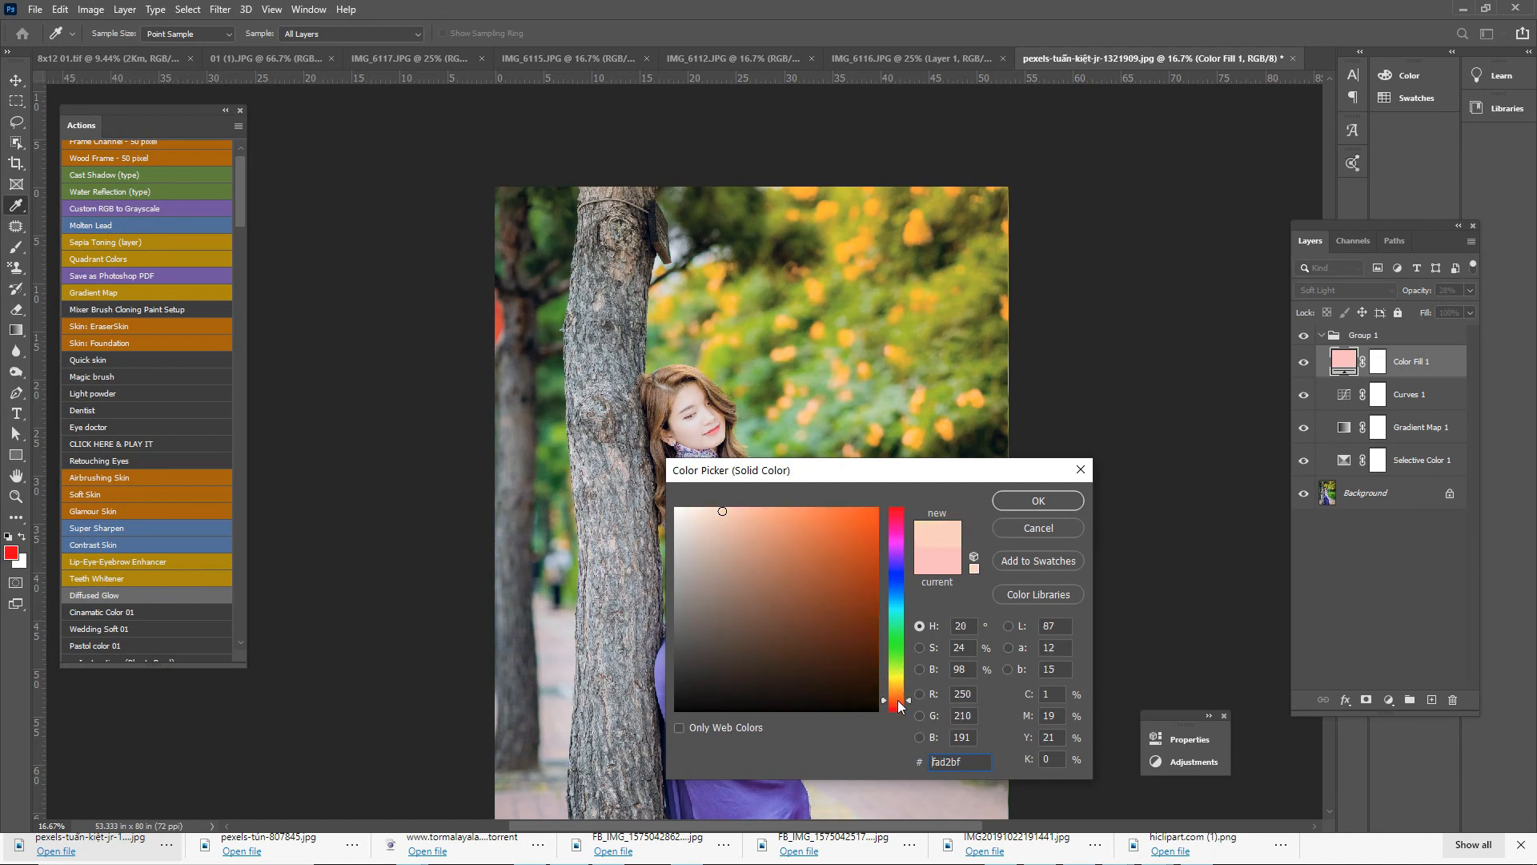
pyautogui.click(899, 518)
pyautogui.moveTo(898, 525); pyautogui.dragTo(897, 575)
pyautogui.moveTo(903, 693); pyautogui.dragTo(902, 713)
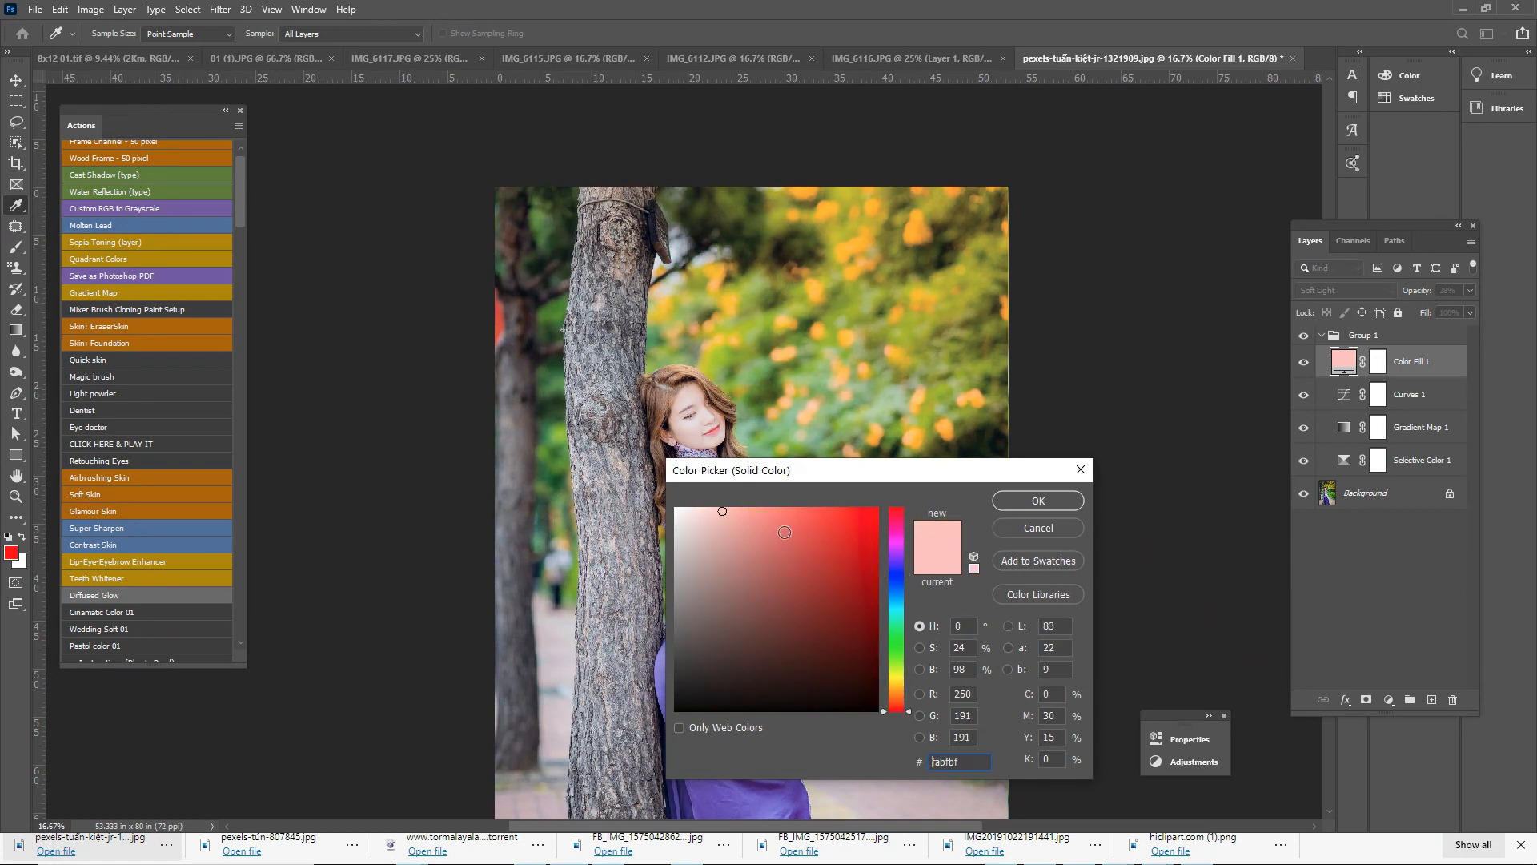
pyautogui.click(782, 513)
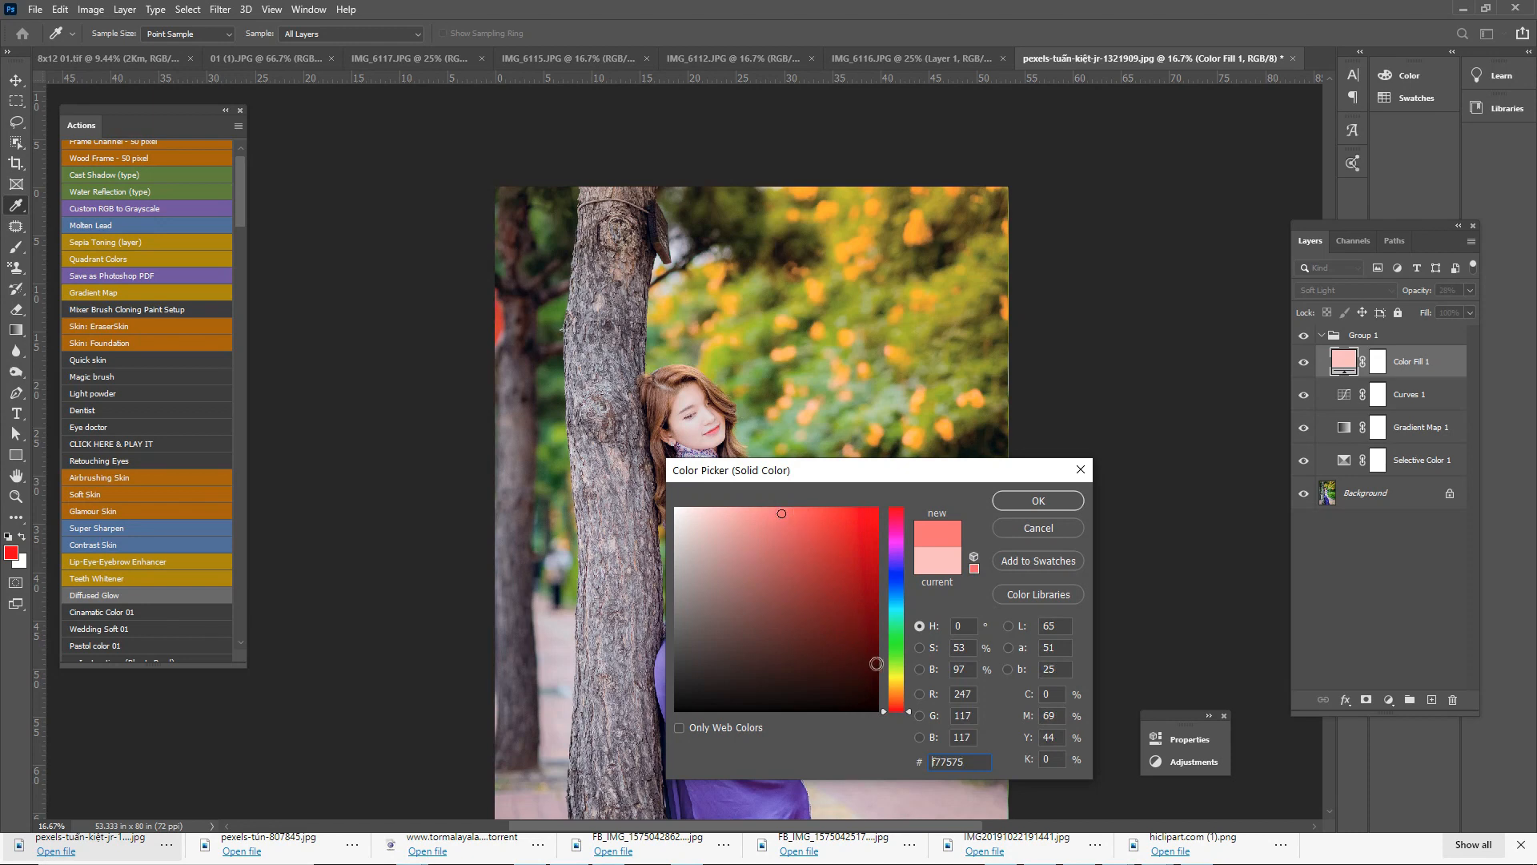
pyautogui.click(900, 683)
pyautogui.click(771, 536)
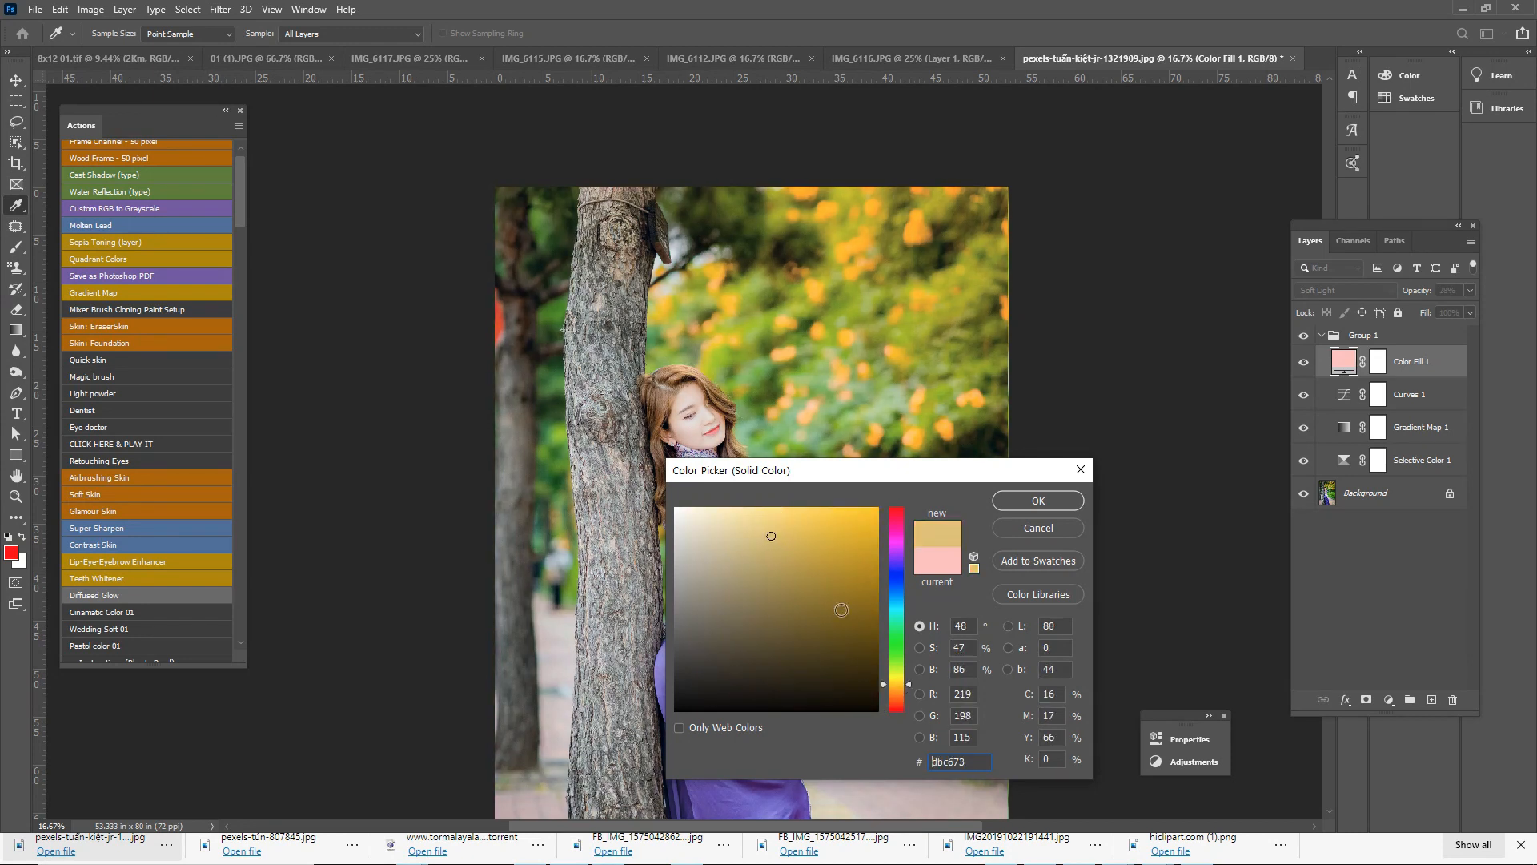
pyautogui.click(900, 709)
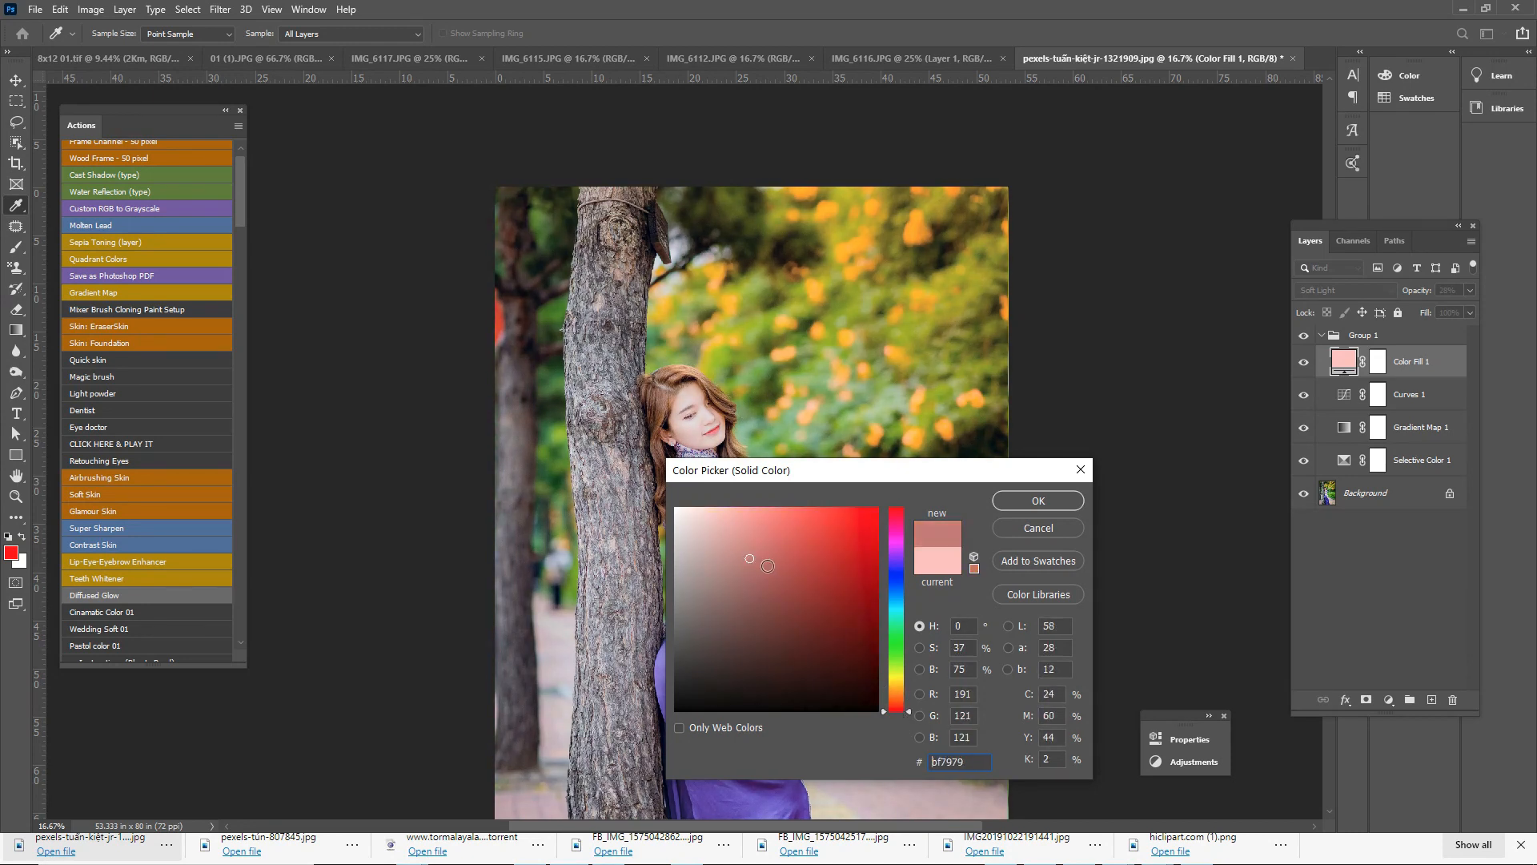
pyautogui.click(838, 535)
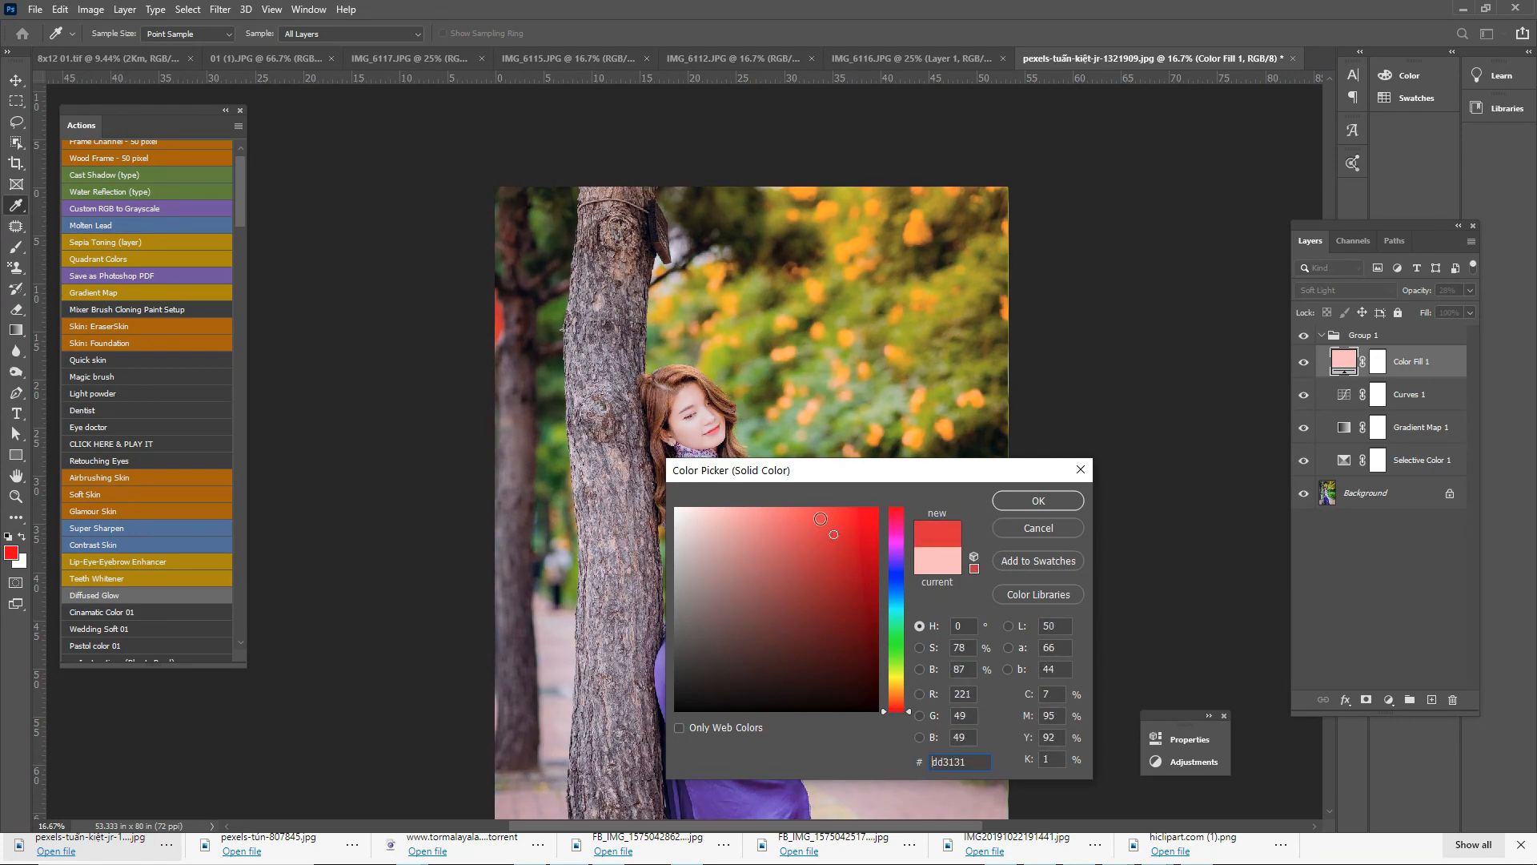
pyautogui.click(810, 512)
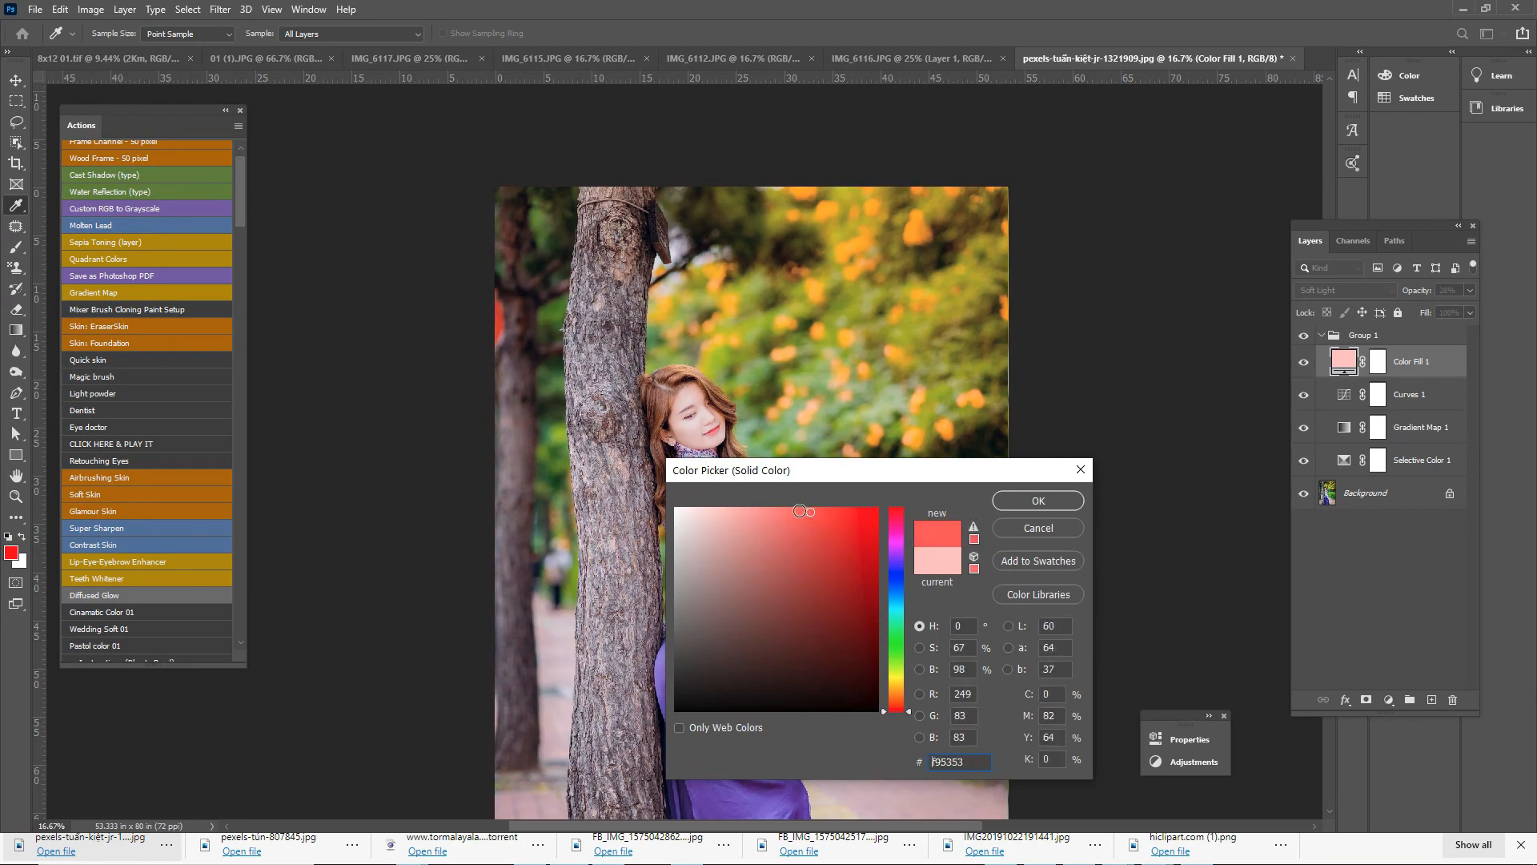
pyautogui.click(1071, 500)
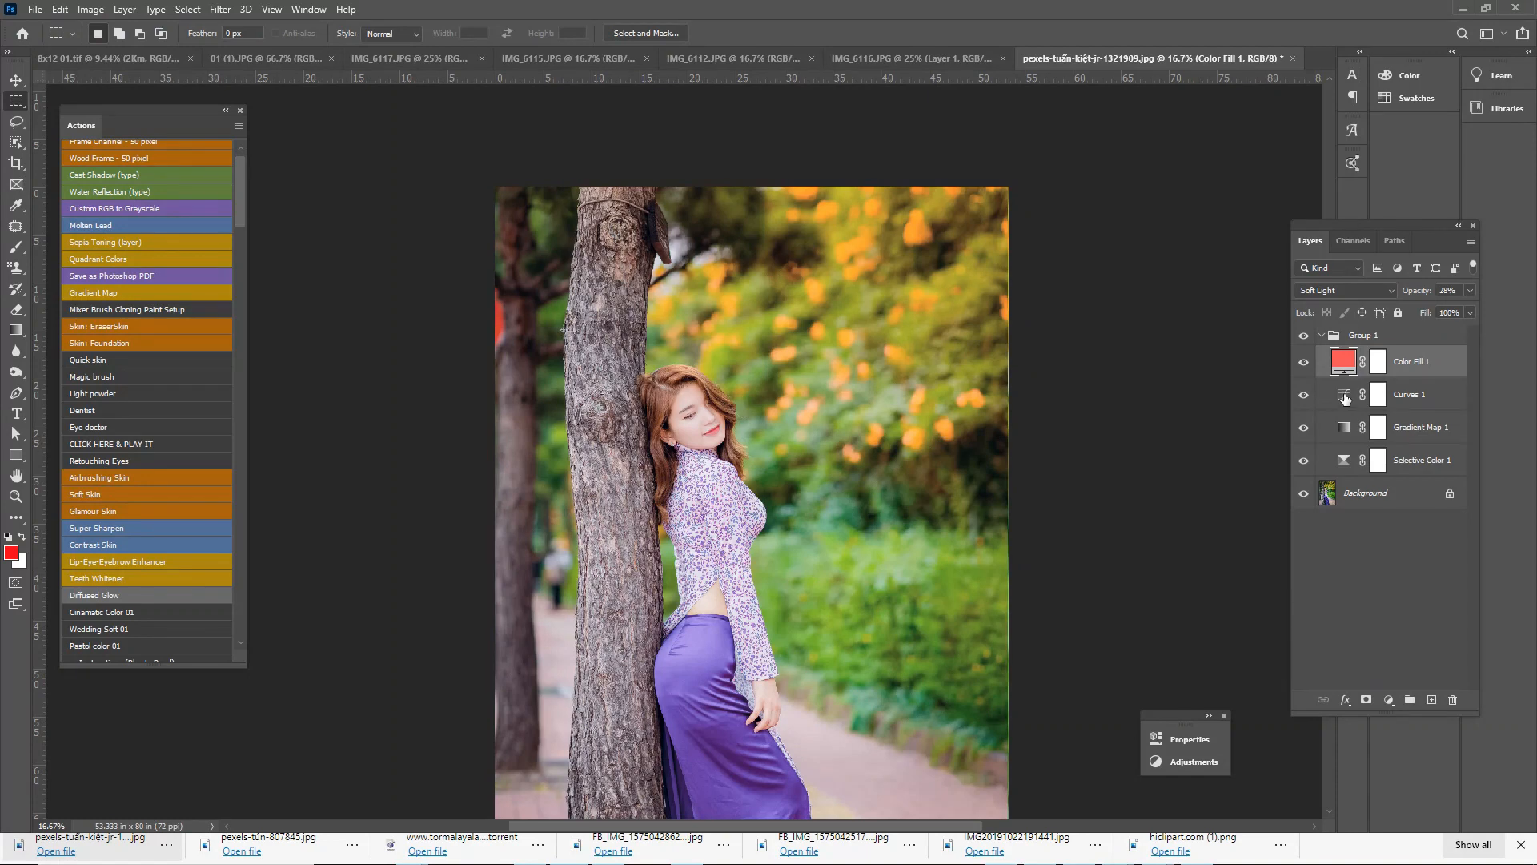
# Step: Recolour the starting stop of the Gradient Map 1 gradient from pink to a pale beige (about e9dbb7)
pyautogui.doubleClick(1345, 428)
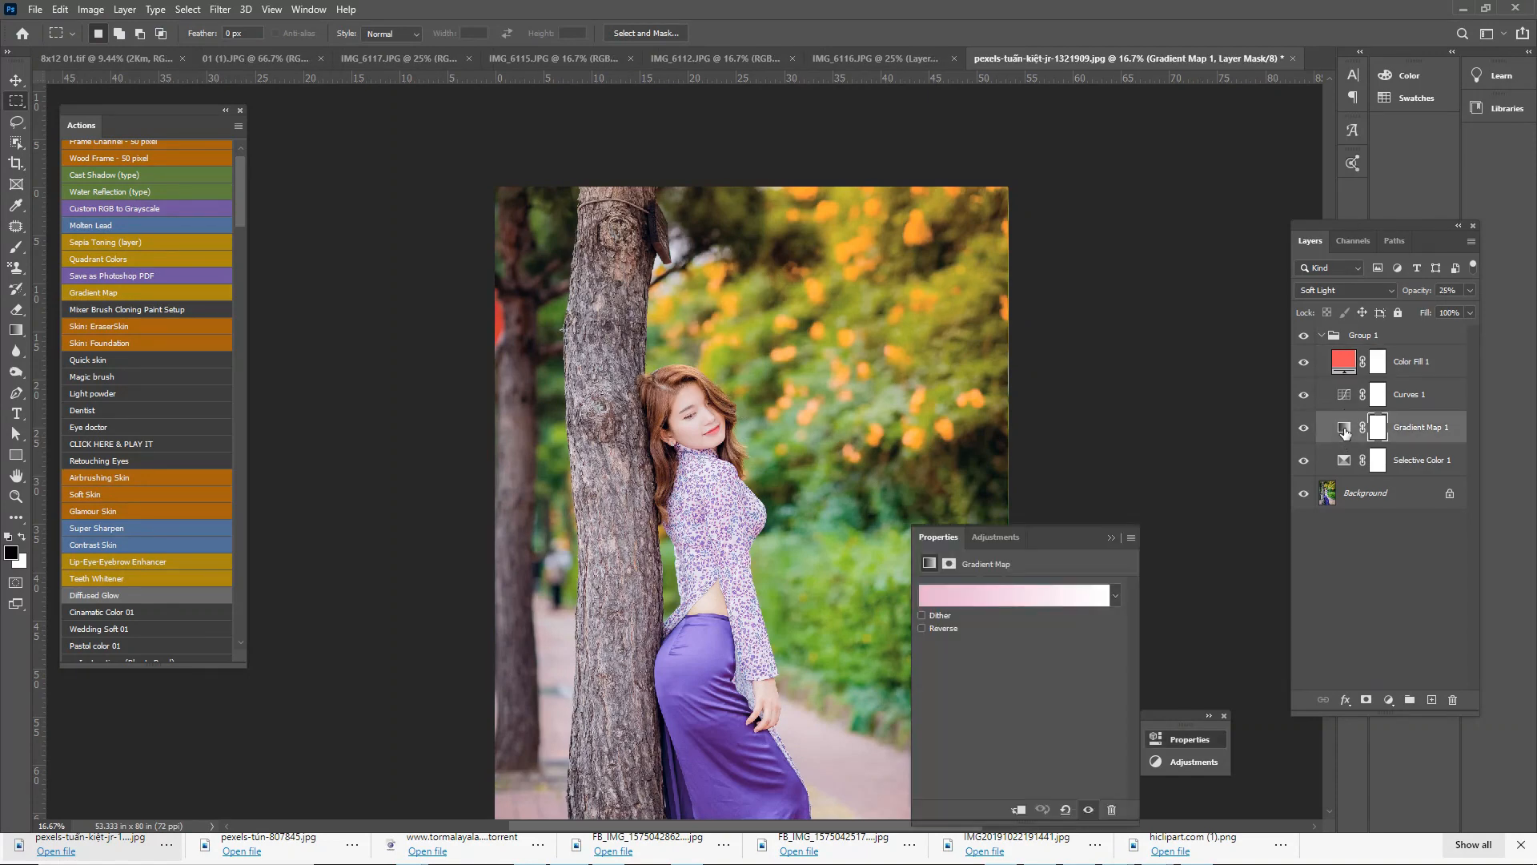
pyautogui.click(961, 596)
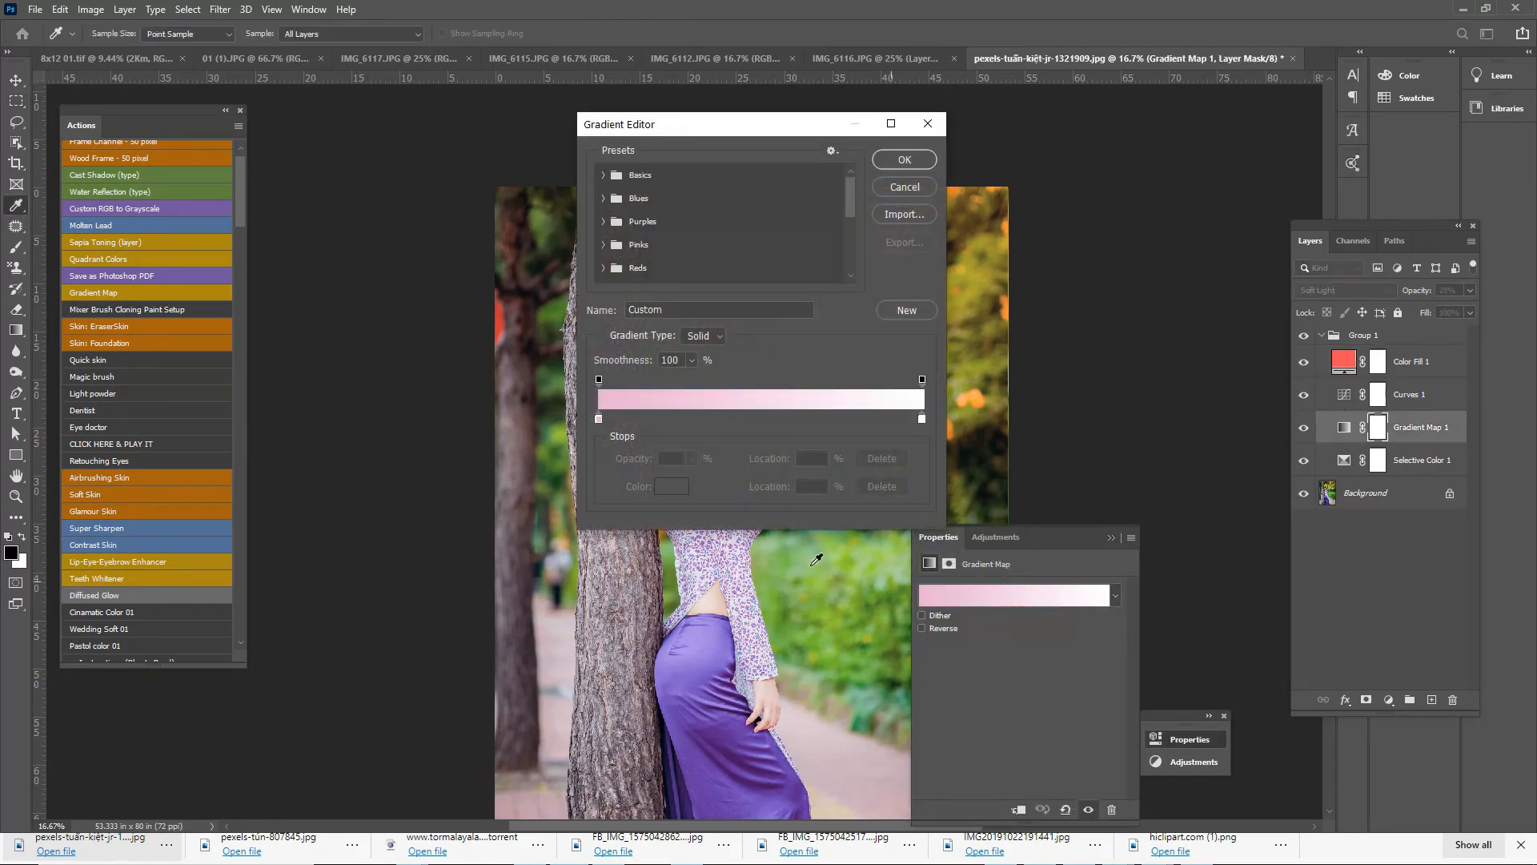
pyautogui.moveTo(719, 131); pyautogui.dragTo(1033, 164)
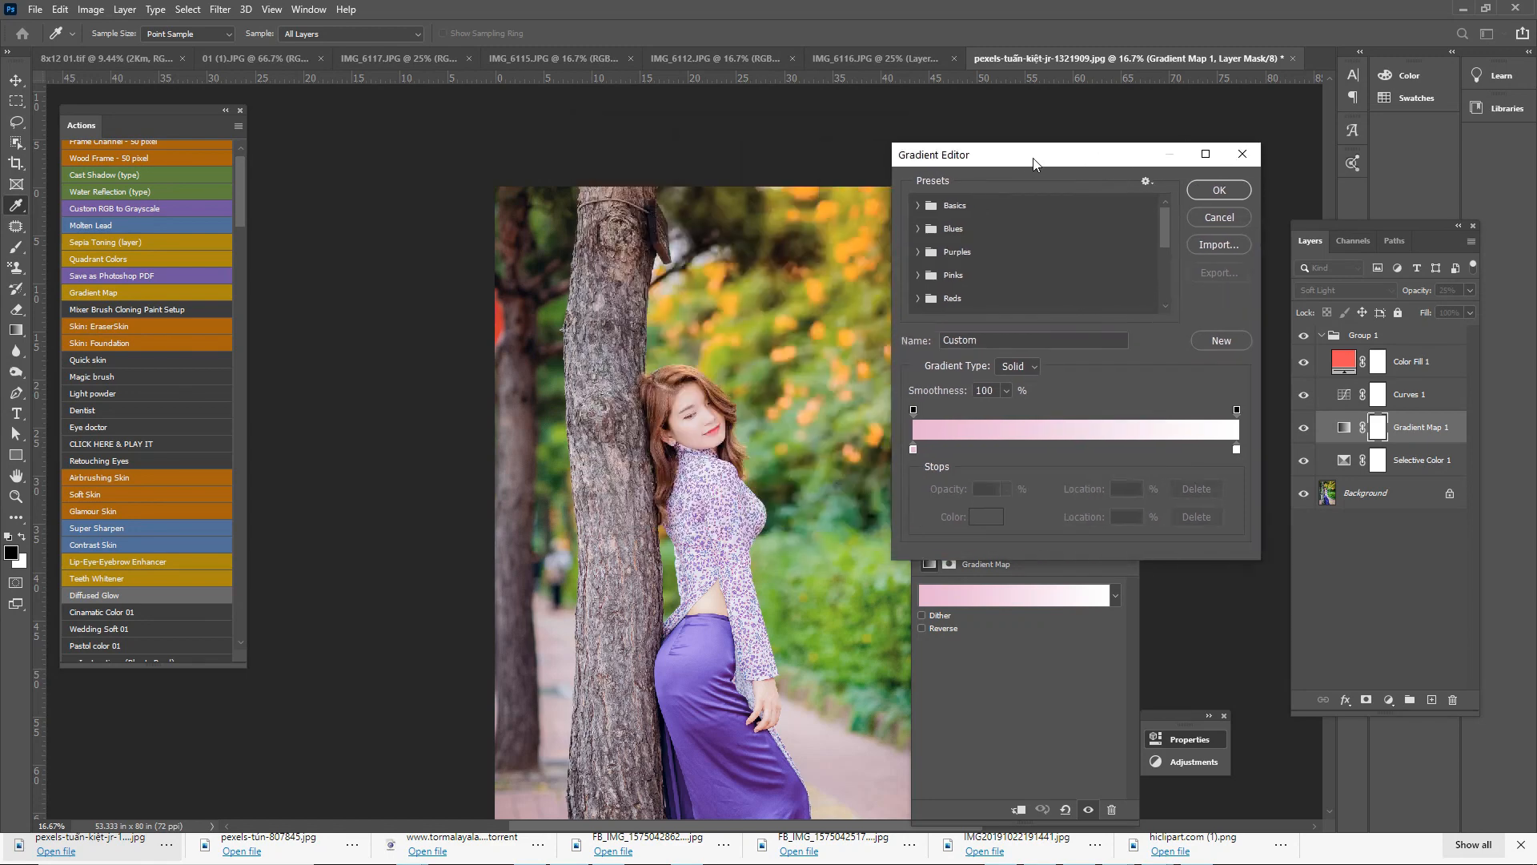
pyautogui.click(914, 449)
pyautogui.click(984, 517)
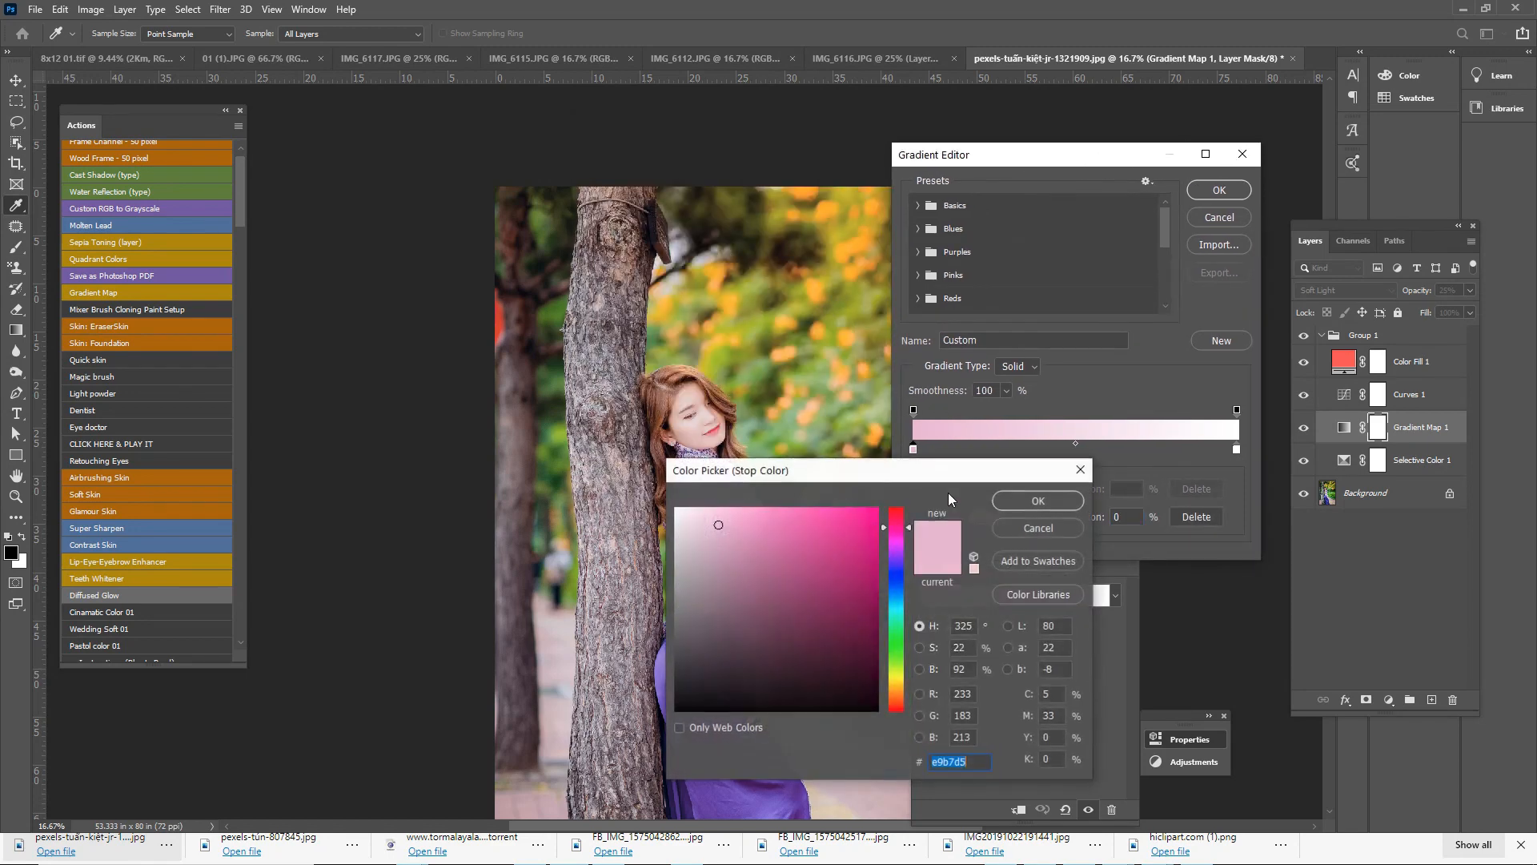
pyautogui.click(898, 682)
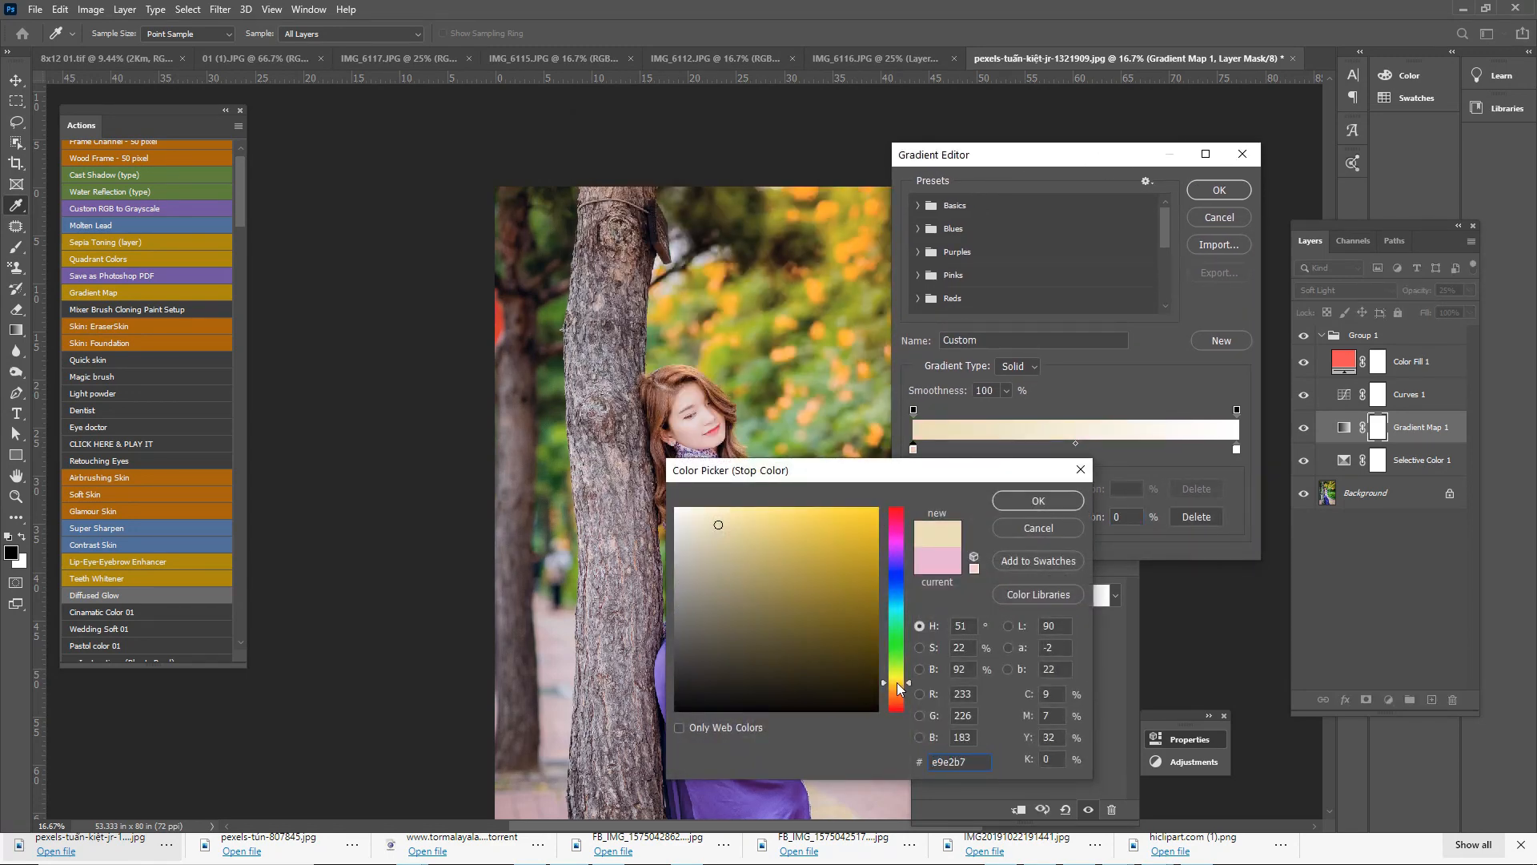
pyautogui.moveTo(899, 694); pyautogui.dragTo(900, 687)
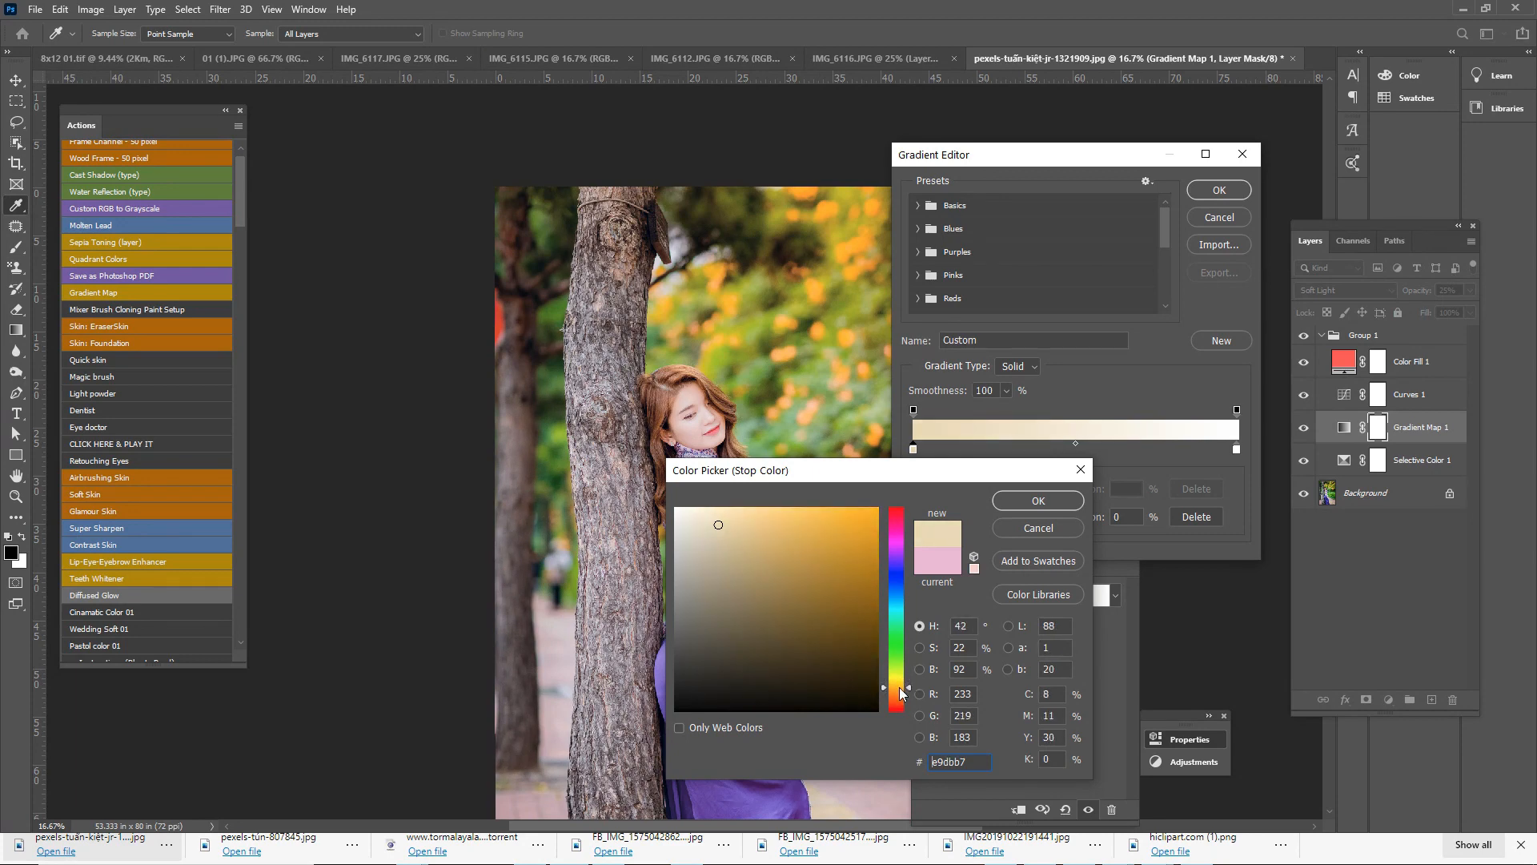
pyautogui.click(1061, 503)
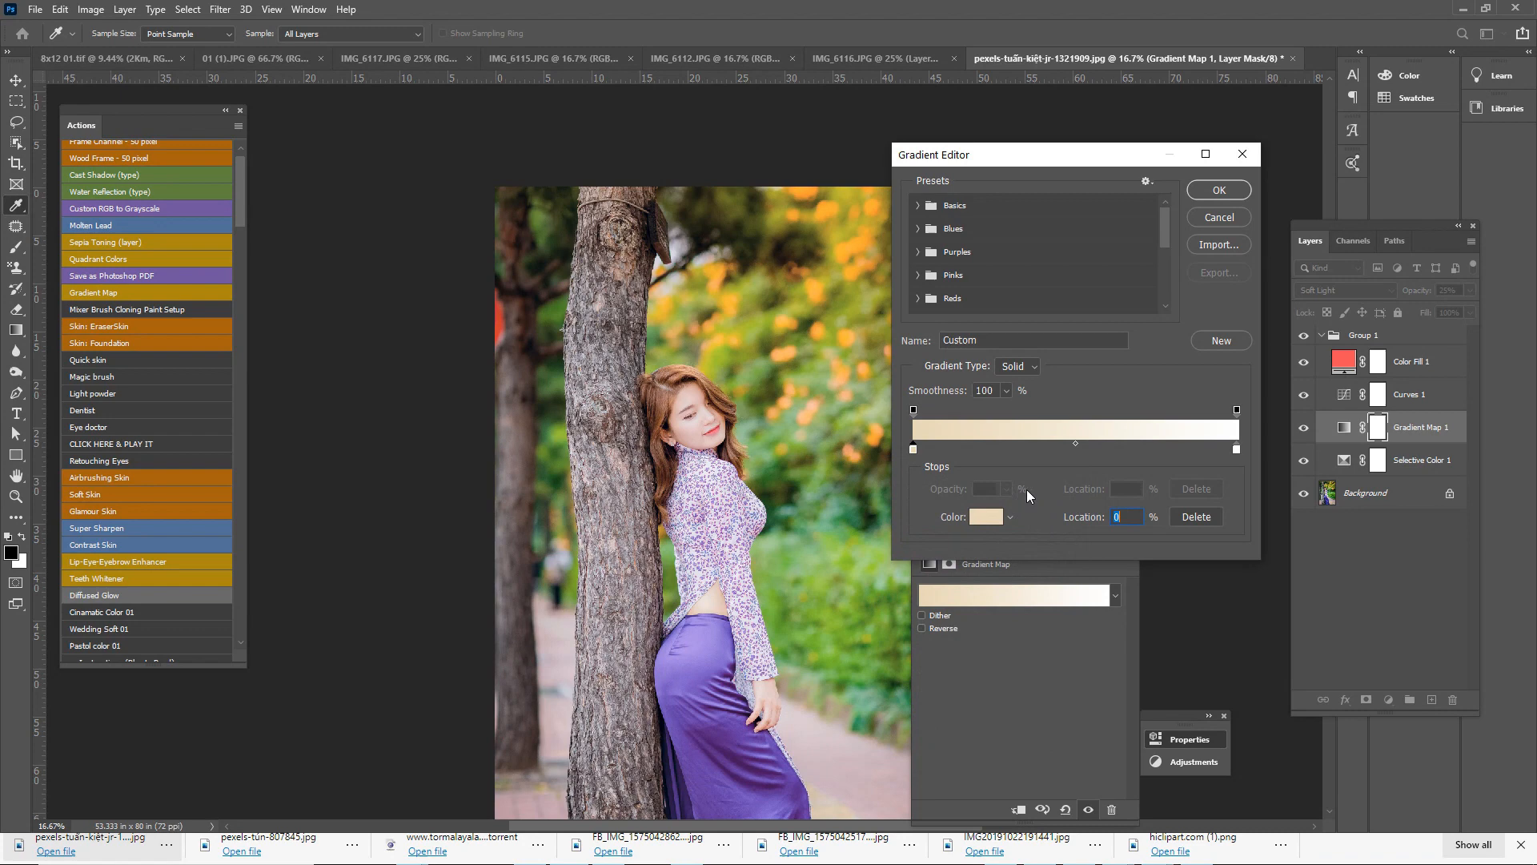
pyautogui.click(1217, 190)
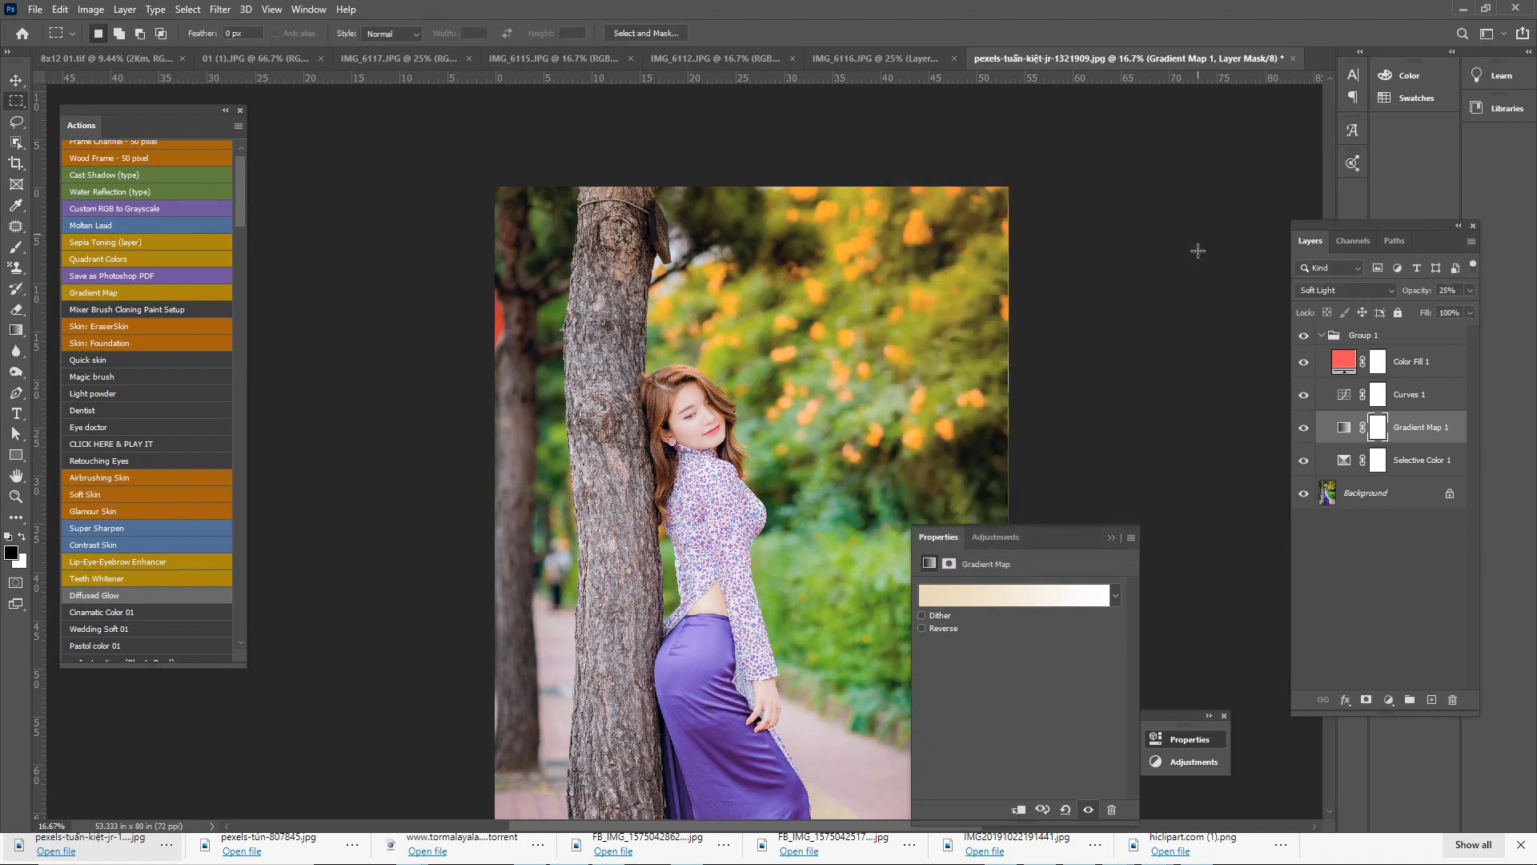
# Step: In Selective Color 1, raise the Neutrals' Black slightly, and set the Yellows' Cyan to about -19 and Yellow to about -4
pyautogui.click(1345, 463)
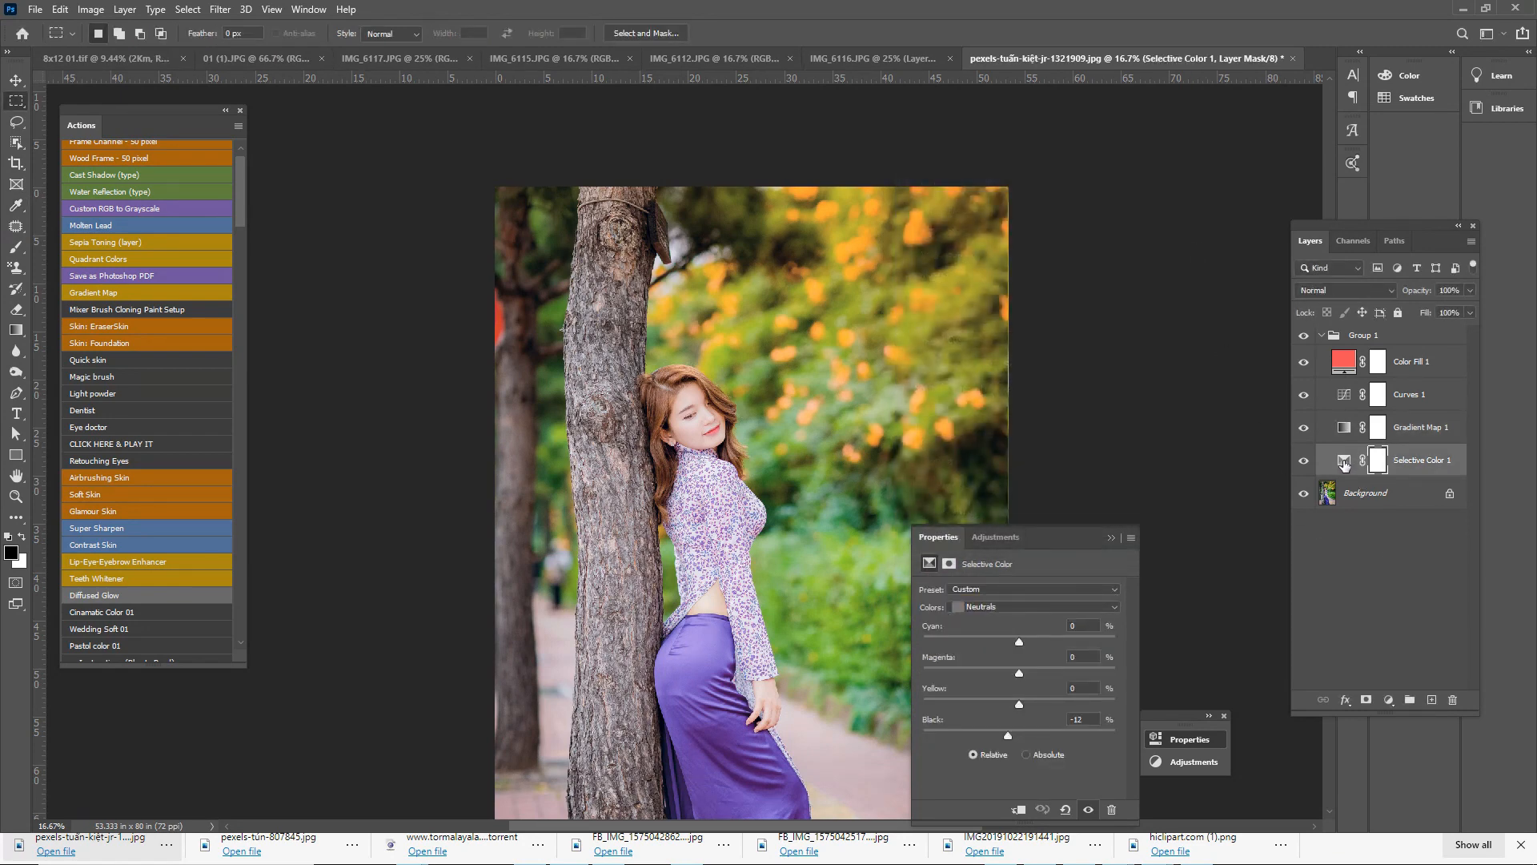
pyautogui.moveTo(1053, 540); pyautogui.dragTo(1123, 423)
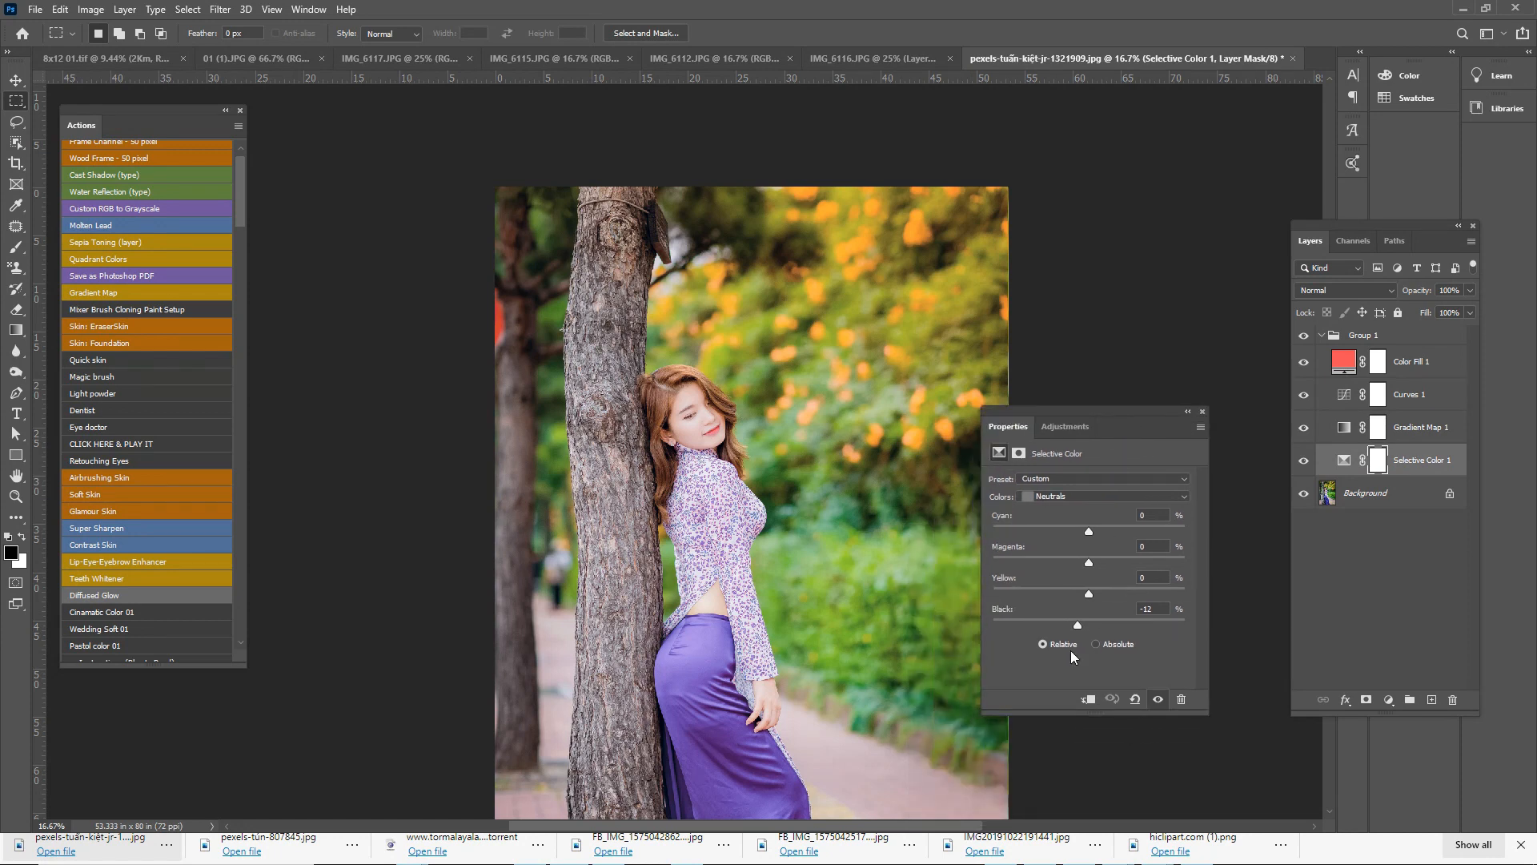
pyautogui.moveTo(1077, 622); pyautogui.dragTo(1082, 621)
pyautogui.click(1069, 497)
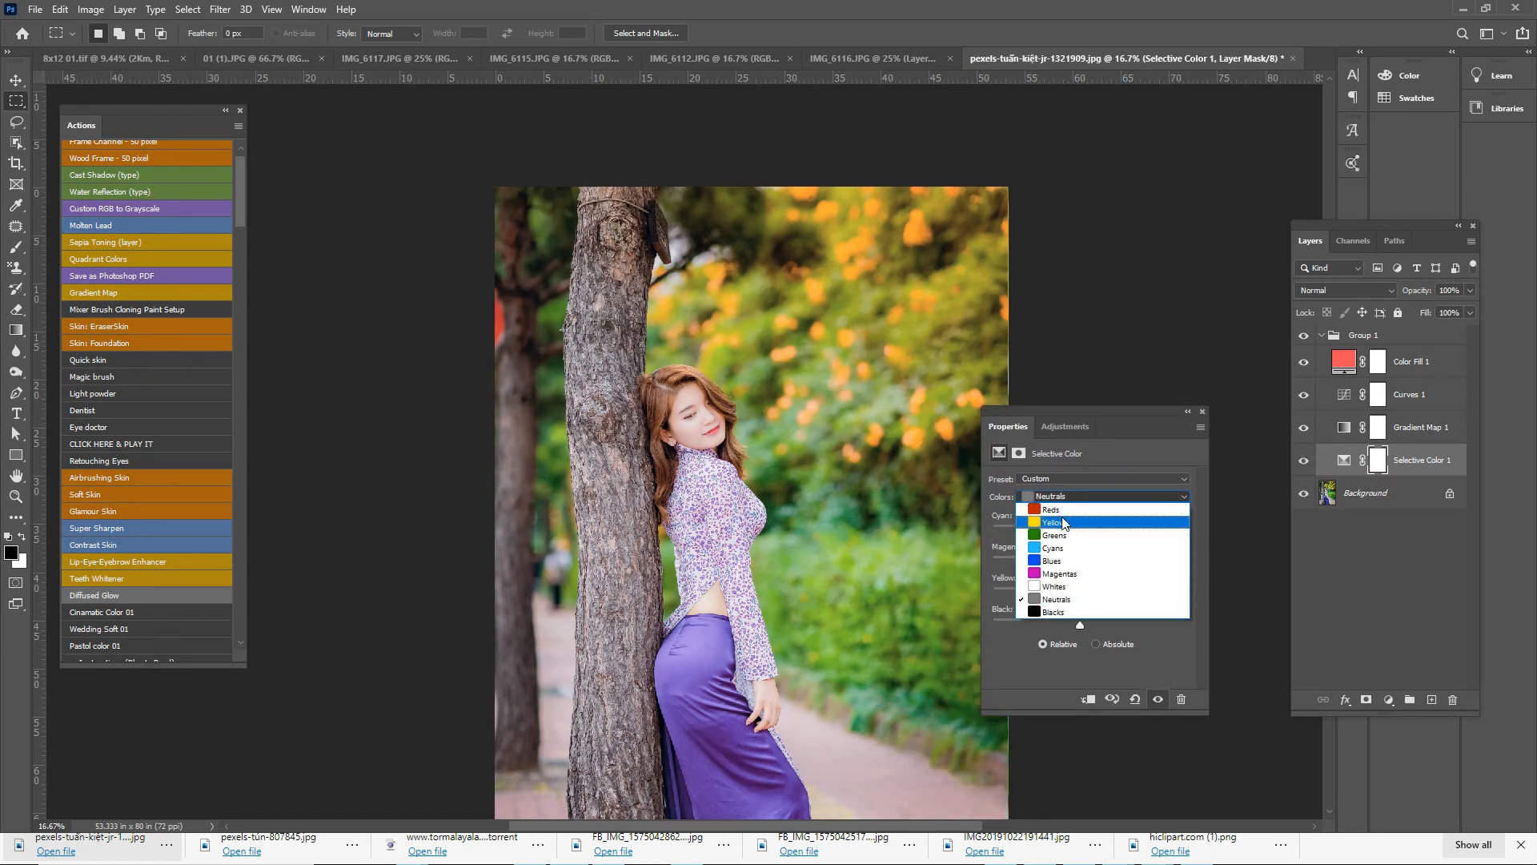
pyautogui.click(1062, 513)
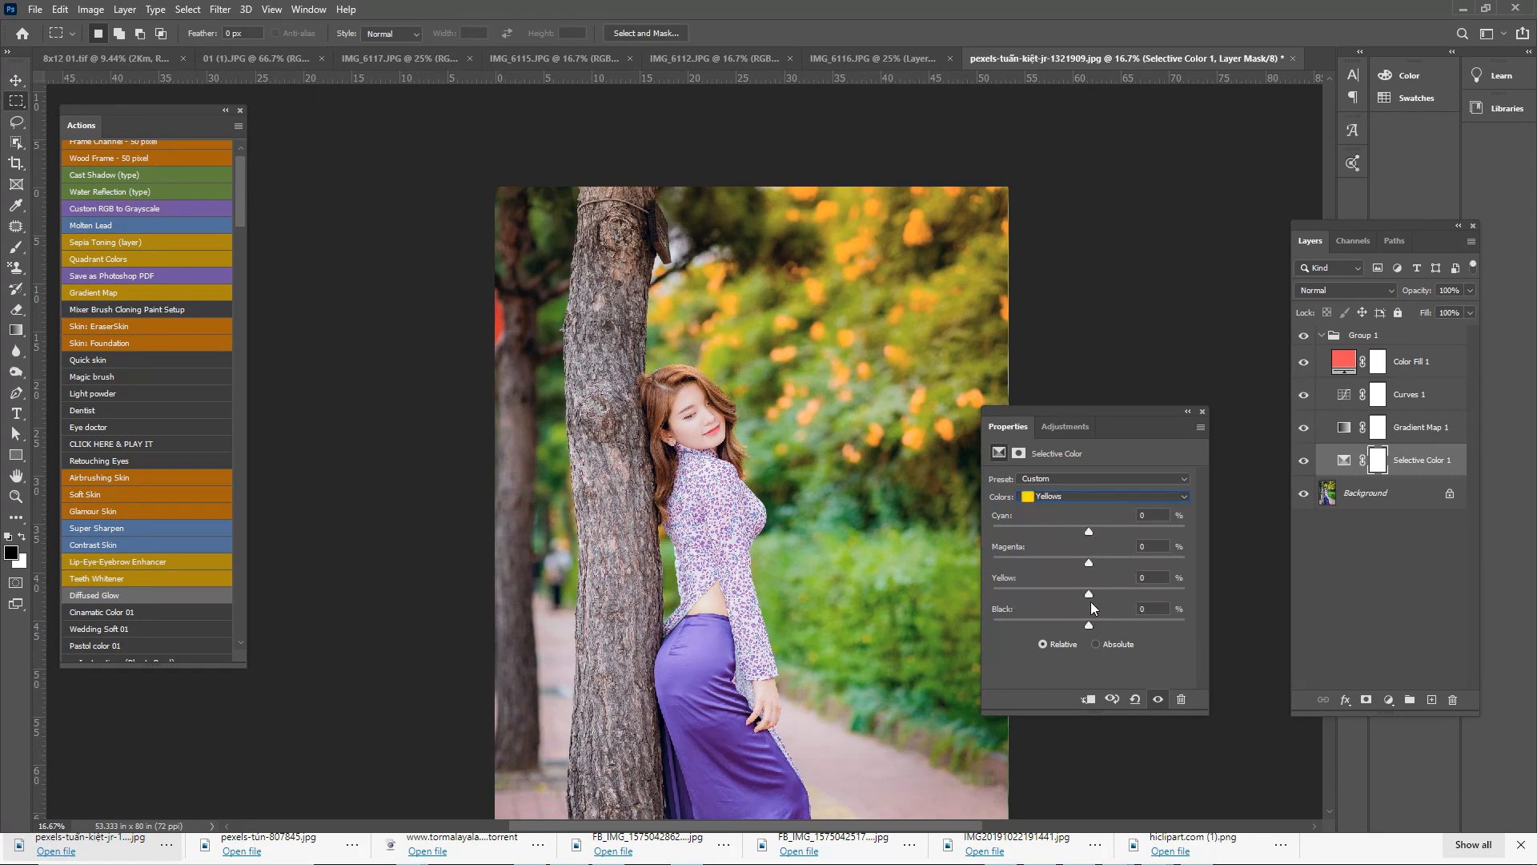
pyautogui.moveTo(1088, 532); pyautogui.dragTo(1073, 533)
pyautogui.moveTo(1093, 586)
pyautogui.mouseDown()
pyautogui.moveTo(1041, 579)
pyautogui.moveTo(1099, 579)
pyautogui.mouseUp()
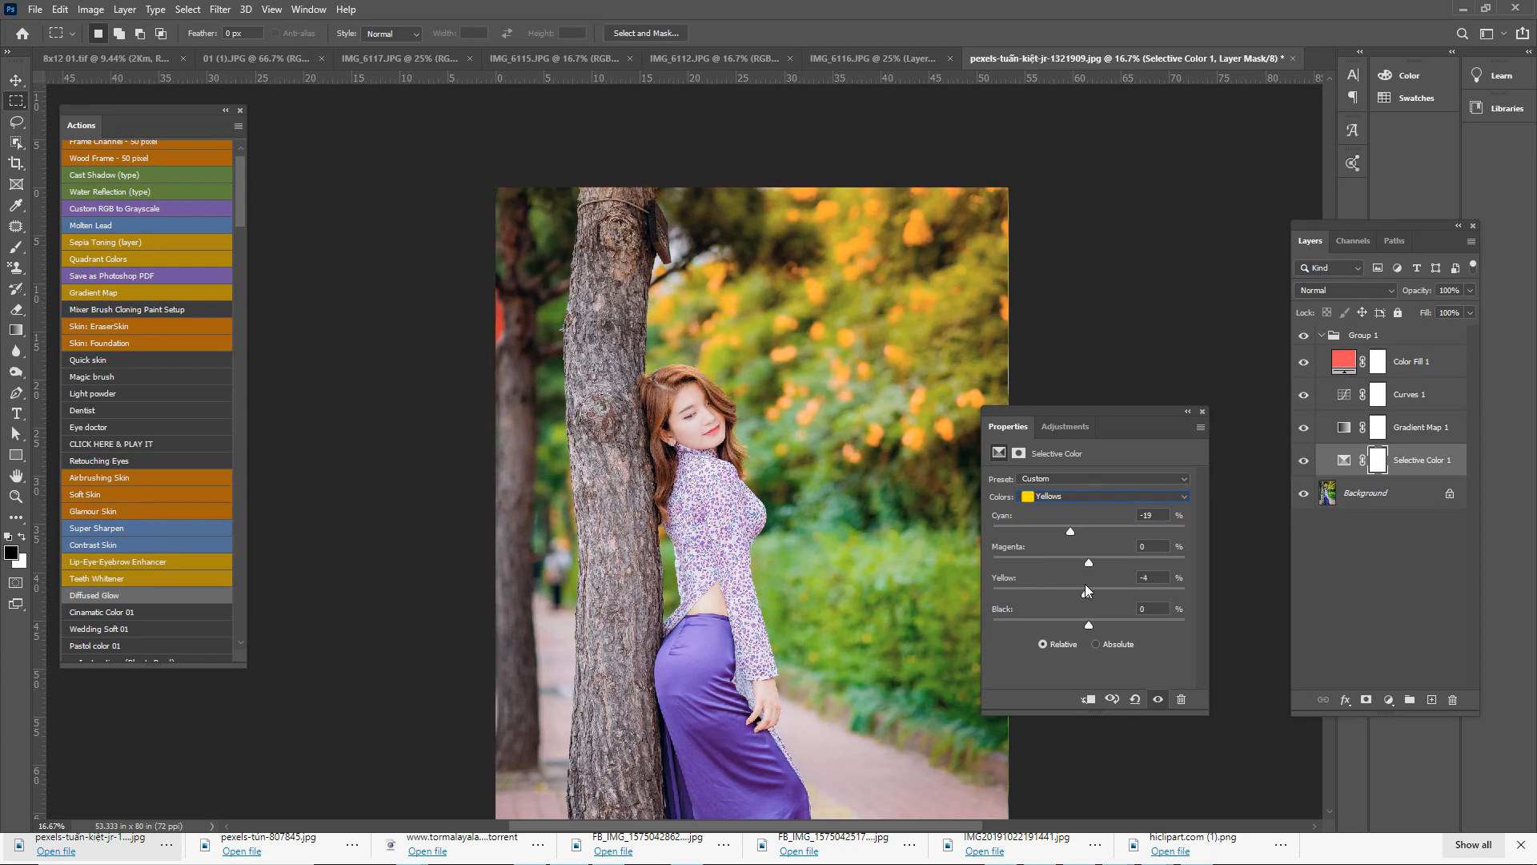
# Step: Adjust the Yellow amount and lower the Cyan amount of the Reds in Selective Color 1, and close its properties
pyautogui.click(1079, 497)
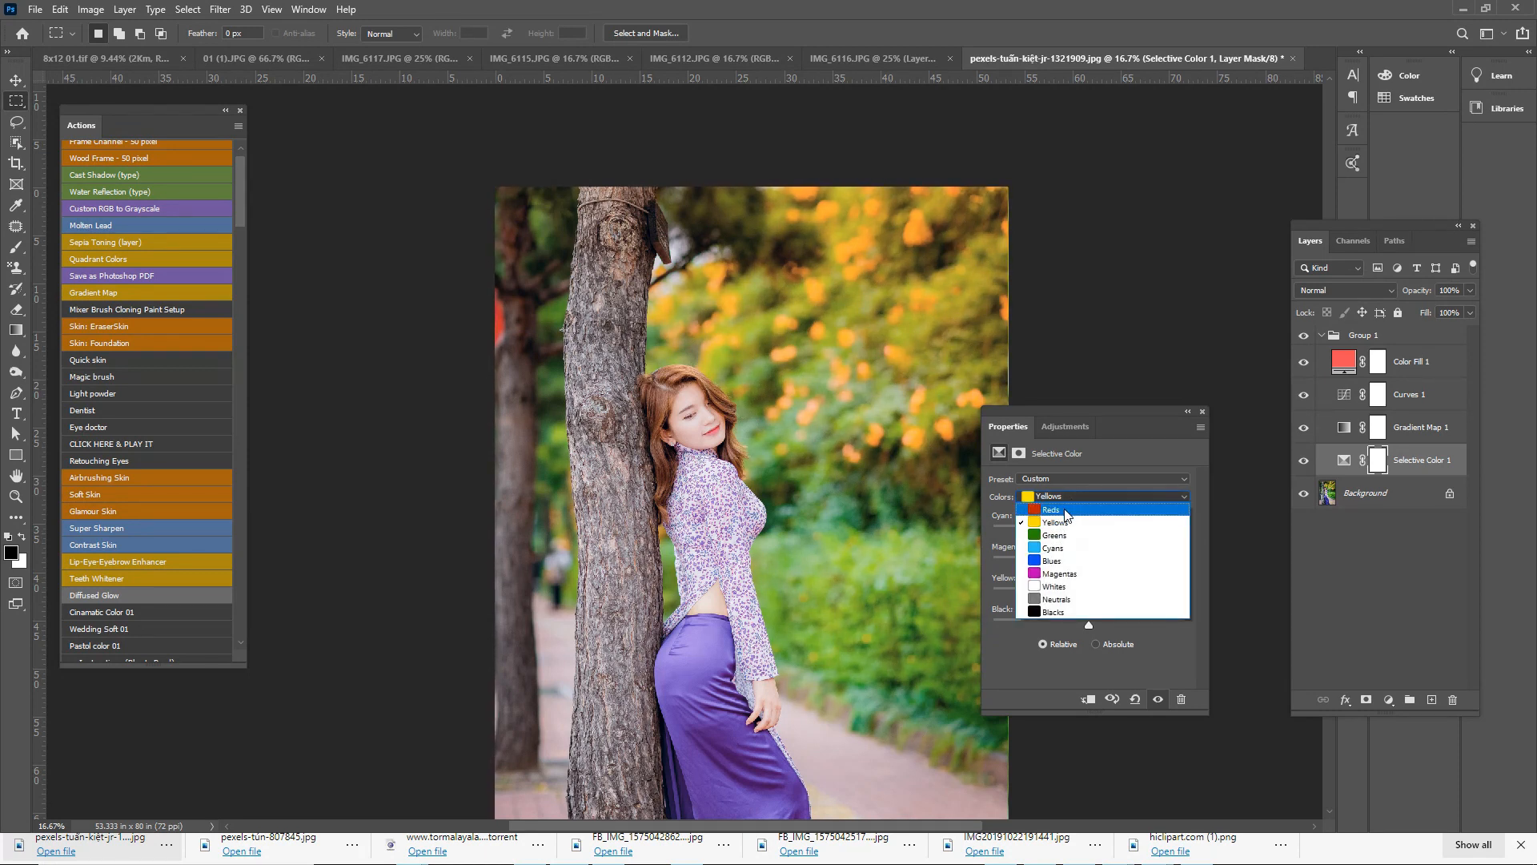
pyautogui.click(1051, 510)
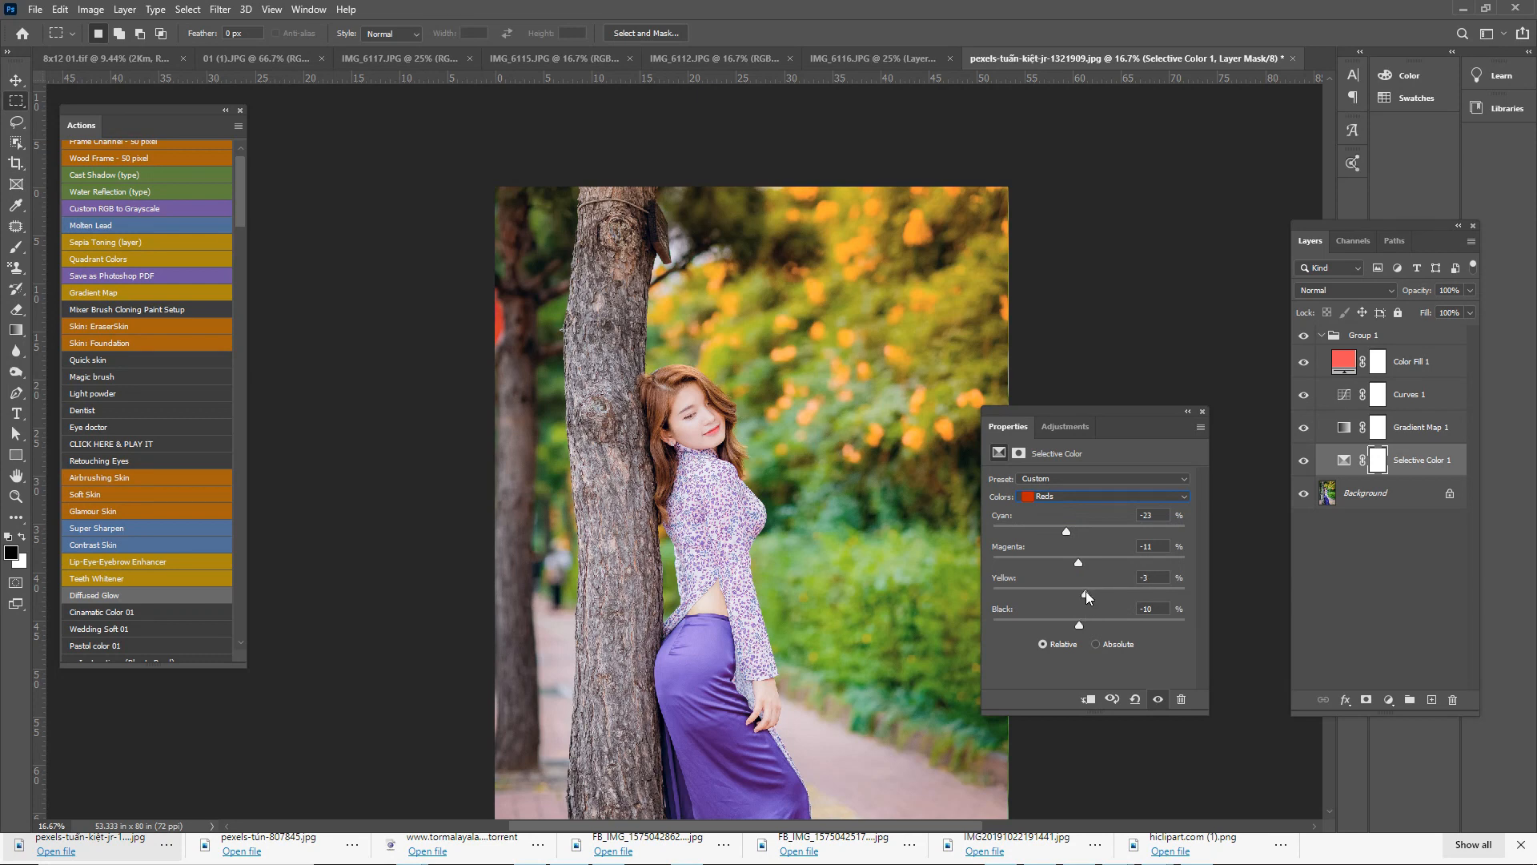
pyautogui.moveTo(1086, 590)
pyautogui.mouseDown()
pyautogui.moveTo(1047, 589)
pyautogui.moveTo(1097, 592)
pyautogui.mouseUp()
pyautogui.moveTo(1067, 531)
pyautogui.mouseDown()
pyautogui.moveTo(1043, 528)
pyautogui.moveTo(1057, 538)
pyautogui.mouseUp()
pyautogui.click(1202, 413)
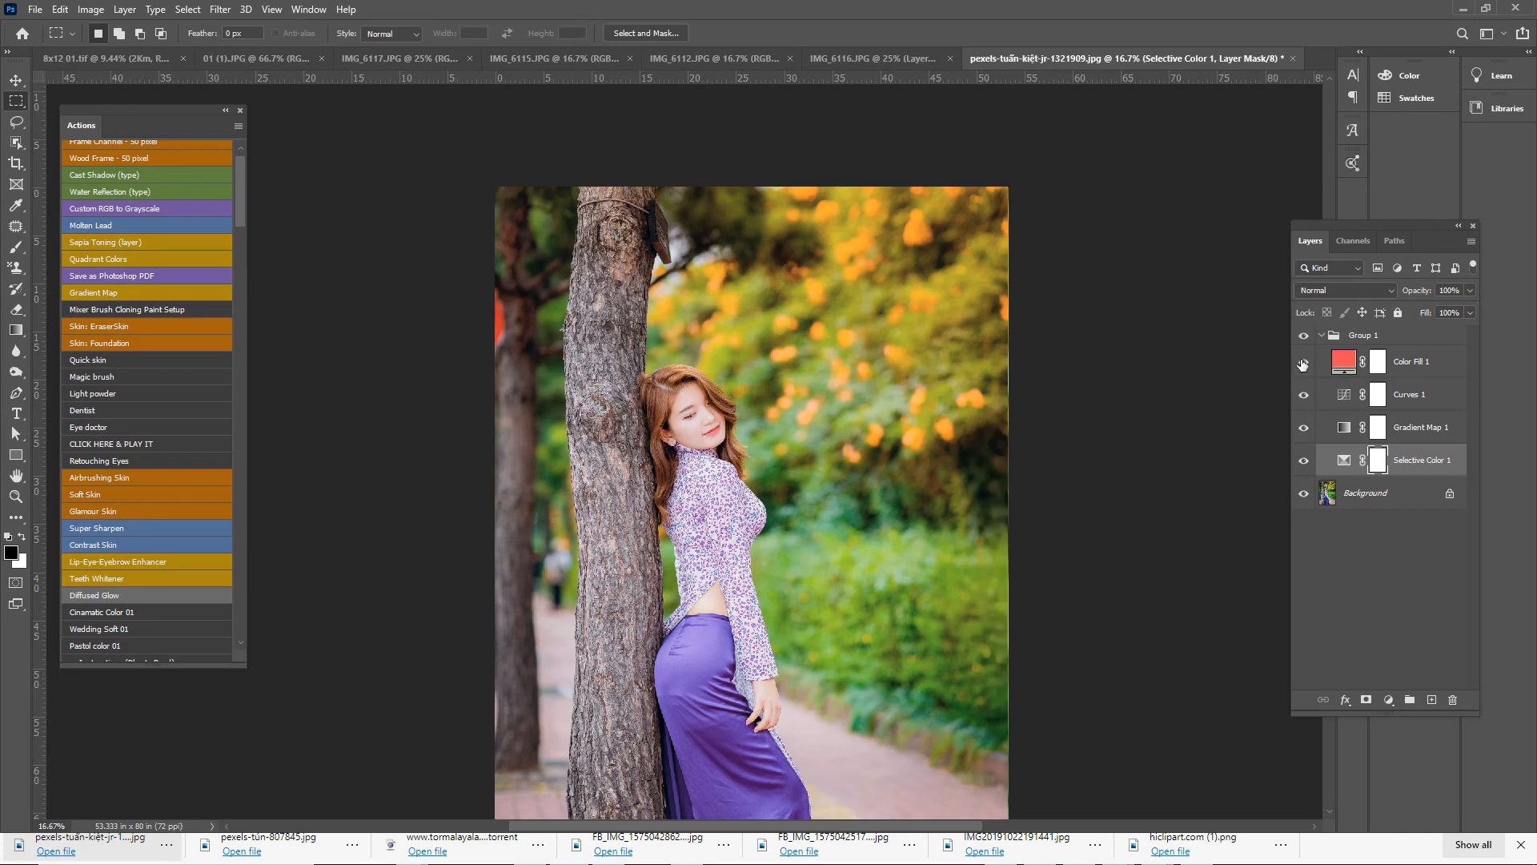
# Step: Compare the photo with and without the adjustment group, fitting the whole portrait in view
pyautogui.click(1305, 337)
pyautogui.click(1305, 337)
pyautogui.click(1305, 338)
pyautogui.click(1306, 338)
pyautogui.scroll(-4, 921, 564)
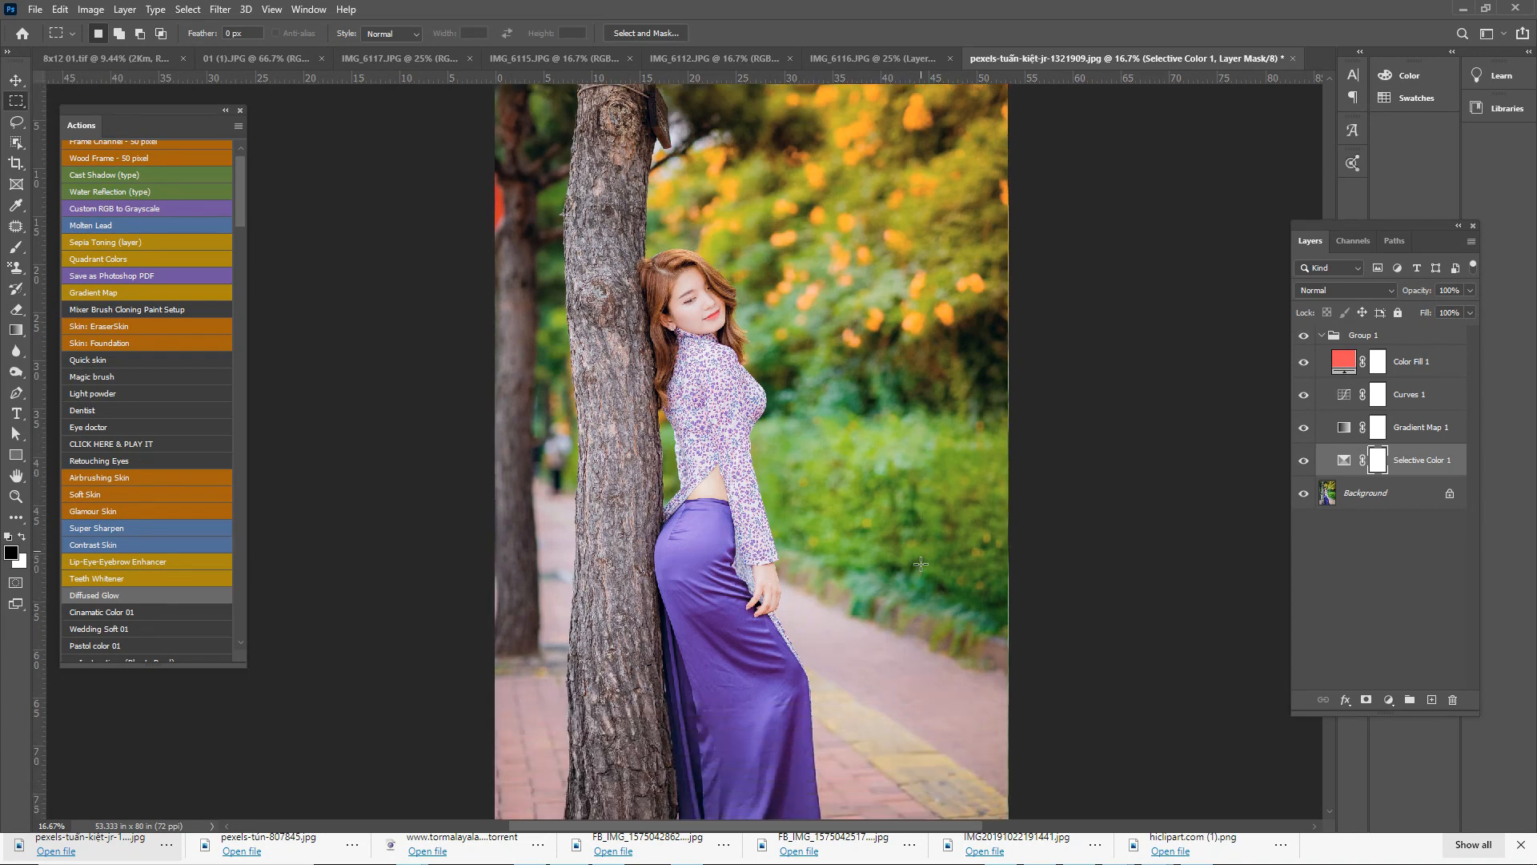
pyautogui.scroll(-1, 920, 564)
pyautogui.rightClick(876, 490)
pyautogui.click(893, 495)
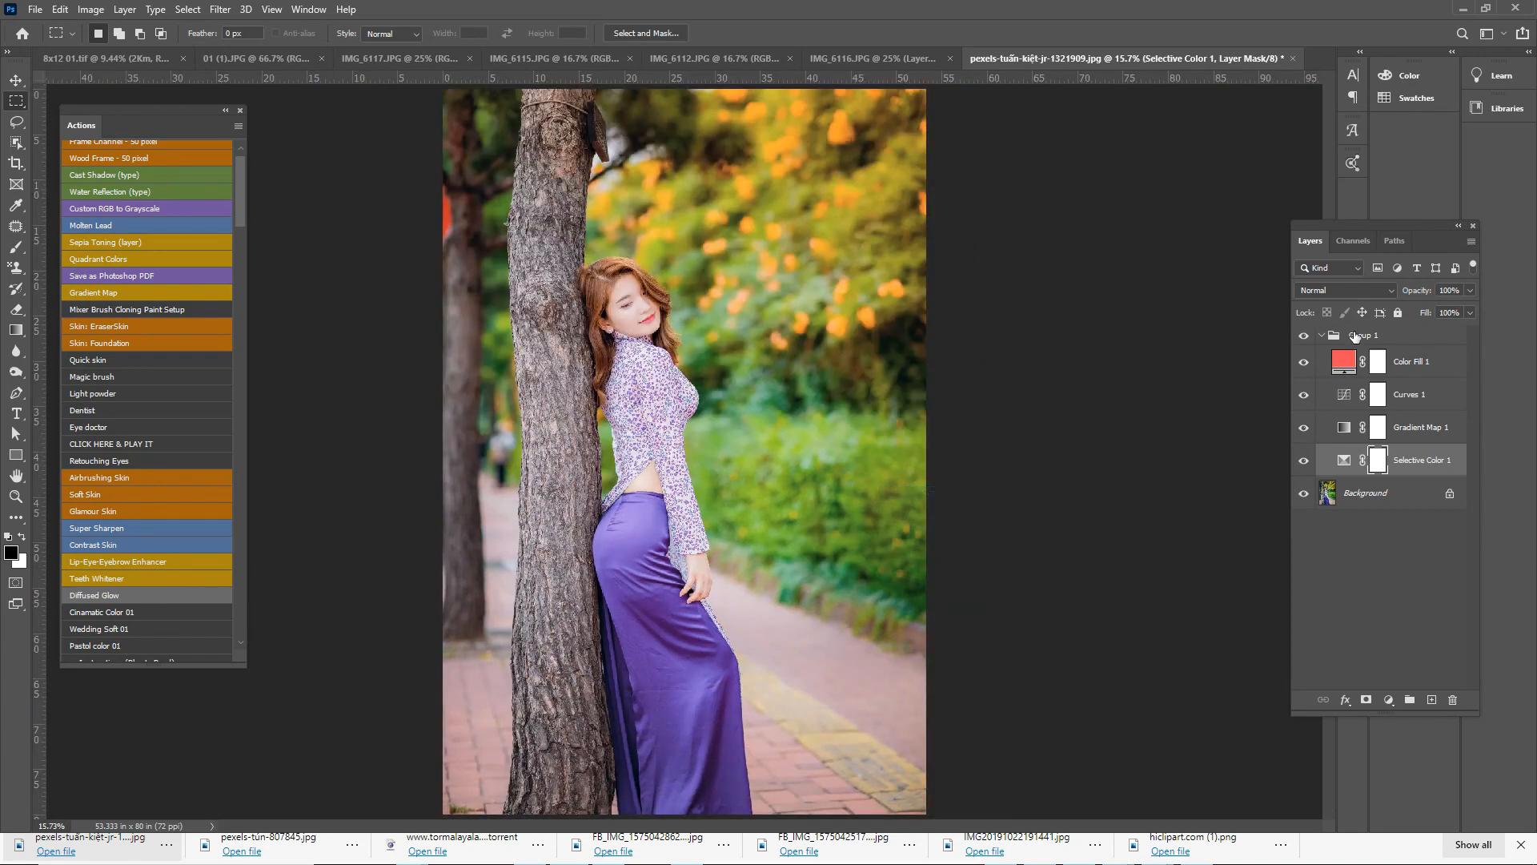
pyautogui.click(1304, 340)
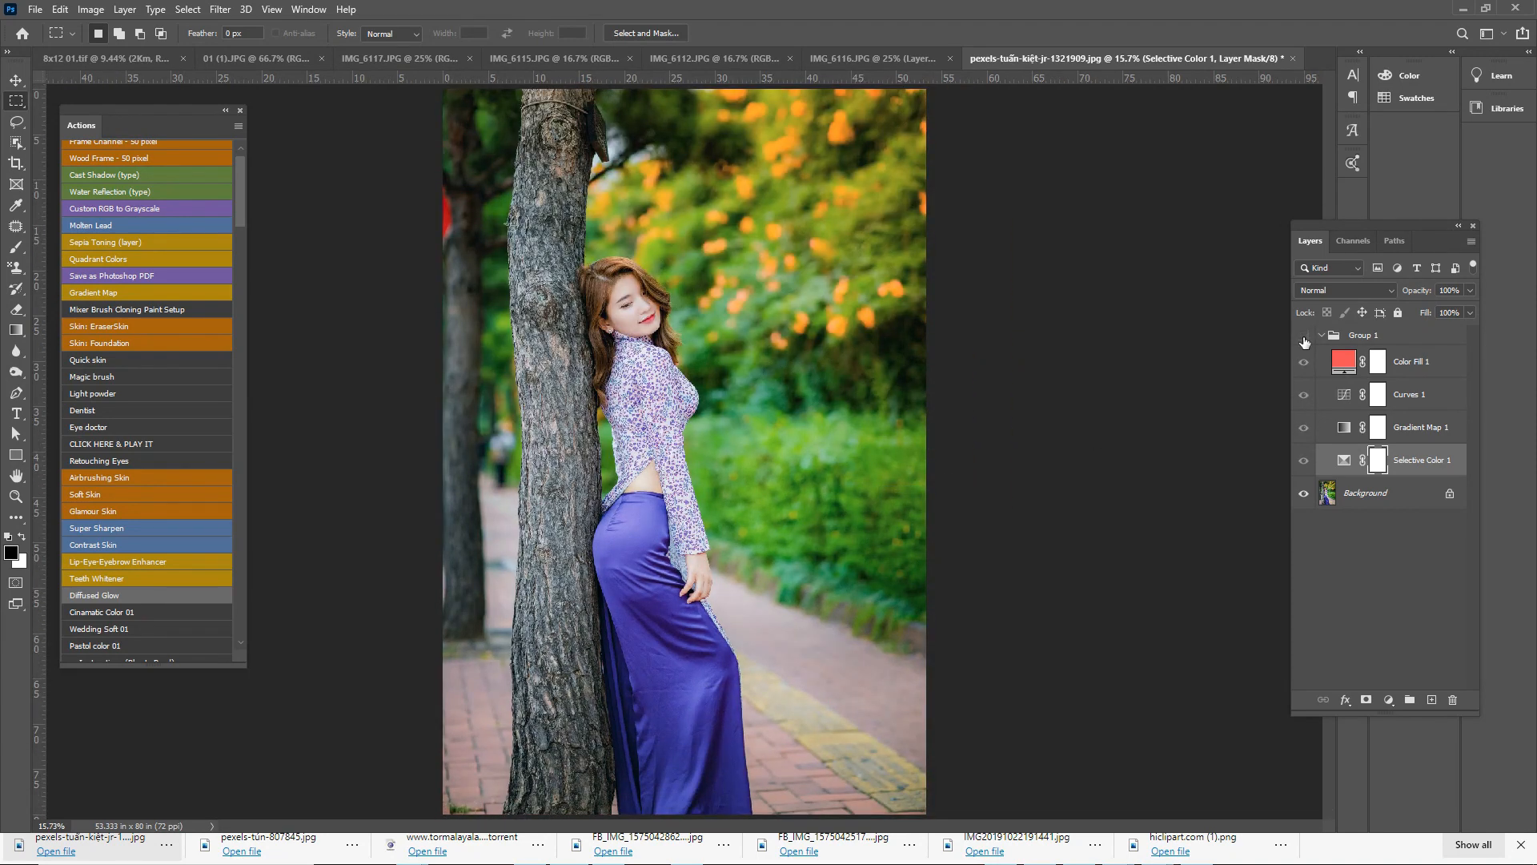
pyautogui.click(1304, 340)
# Step: Delete the adjustment group together with its layers and locate the Pastol color 01 action
pyautogui.click(1386, 340)
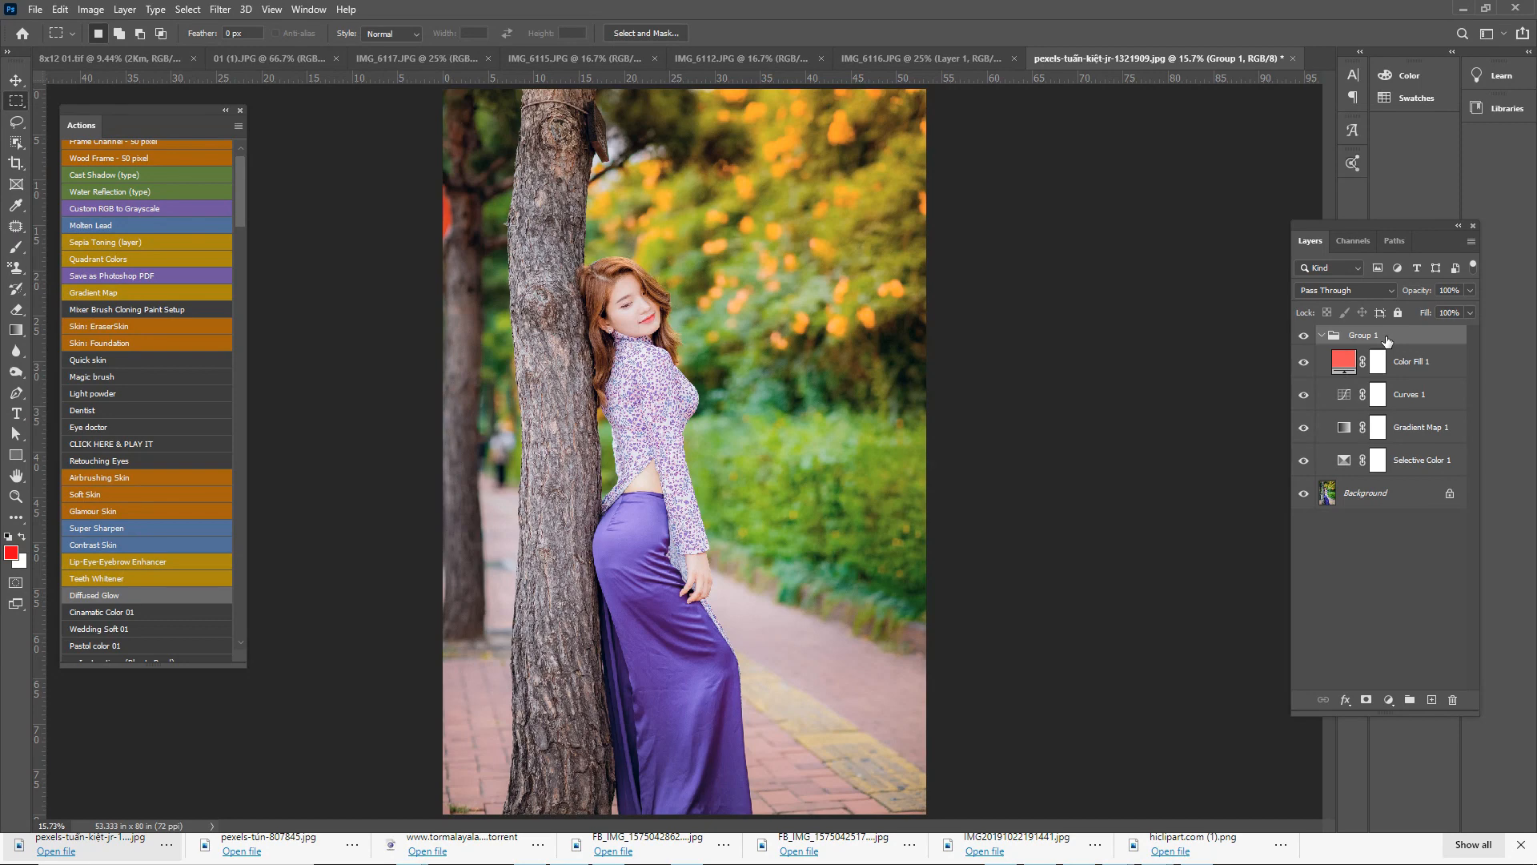
pyautogui.press('Delete')
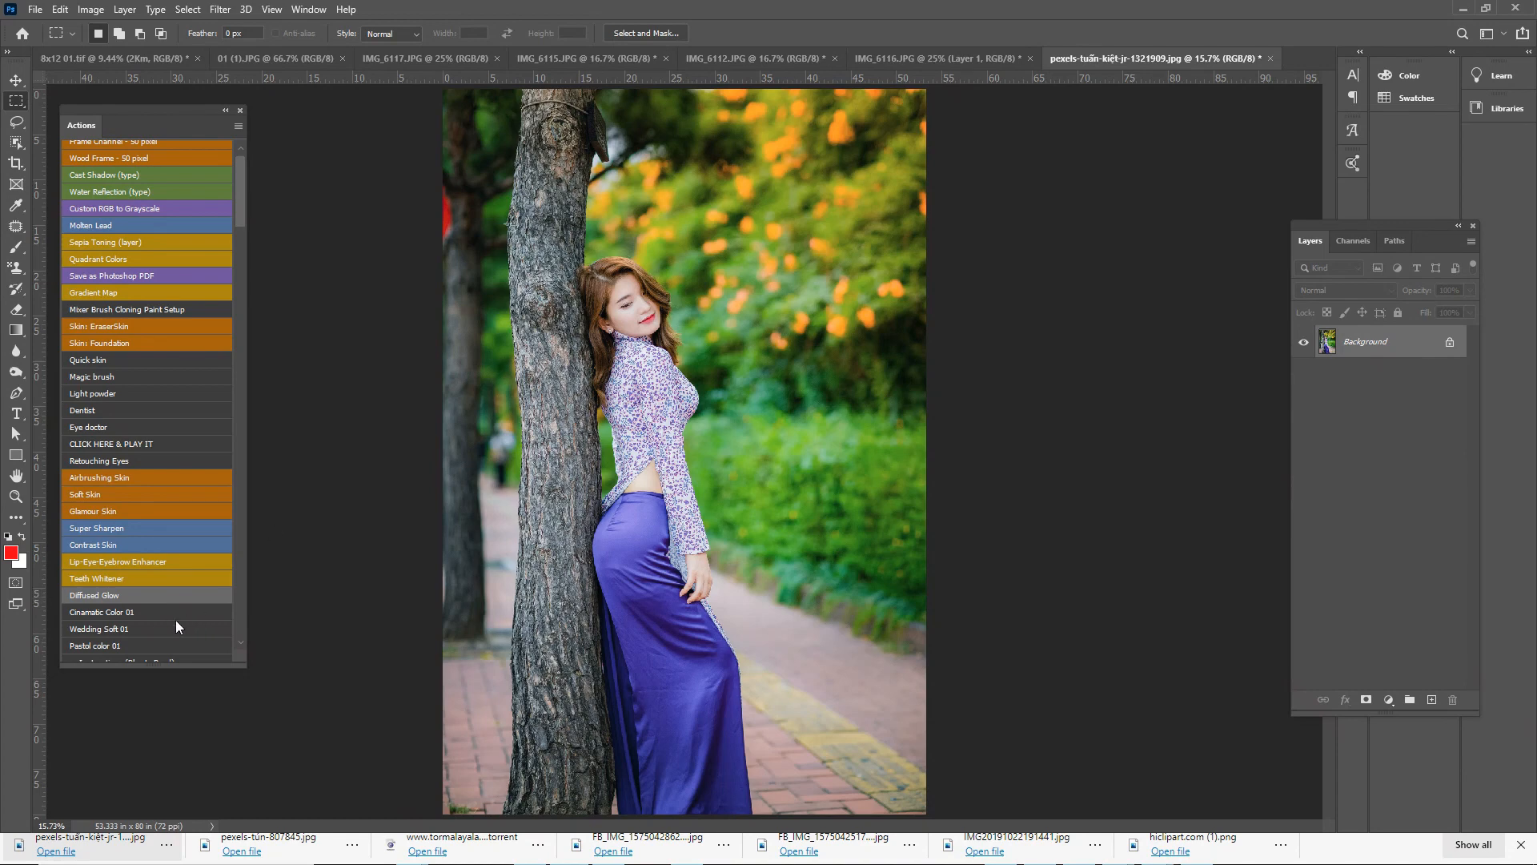
pyautogui.scroll(-1, 160, 632)
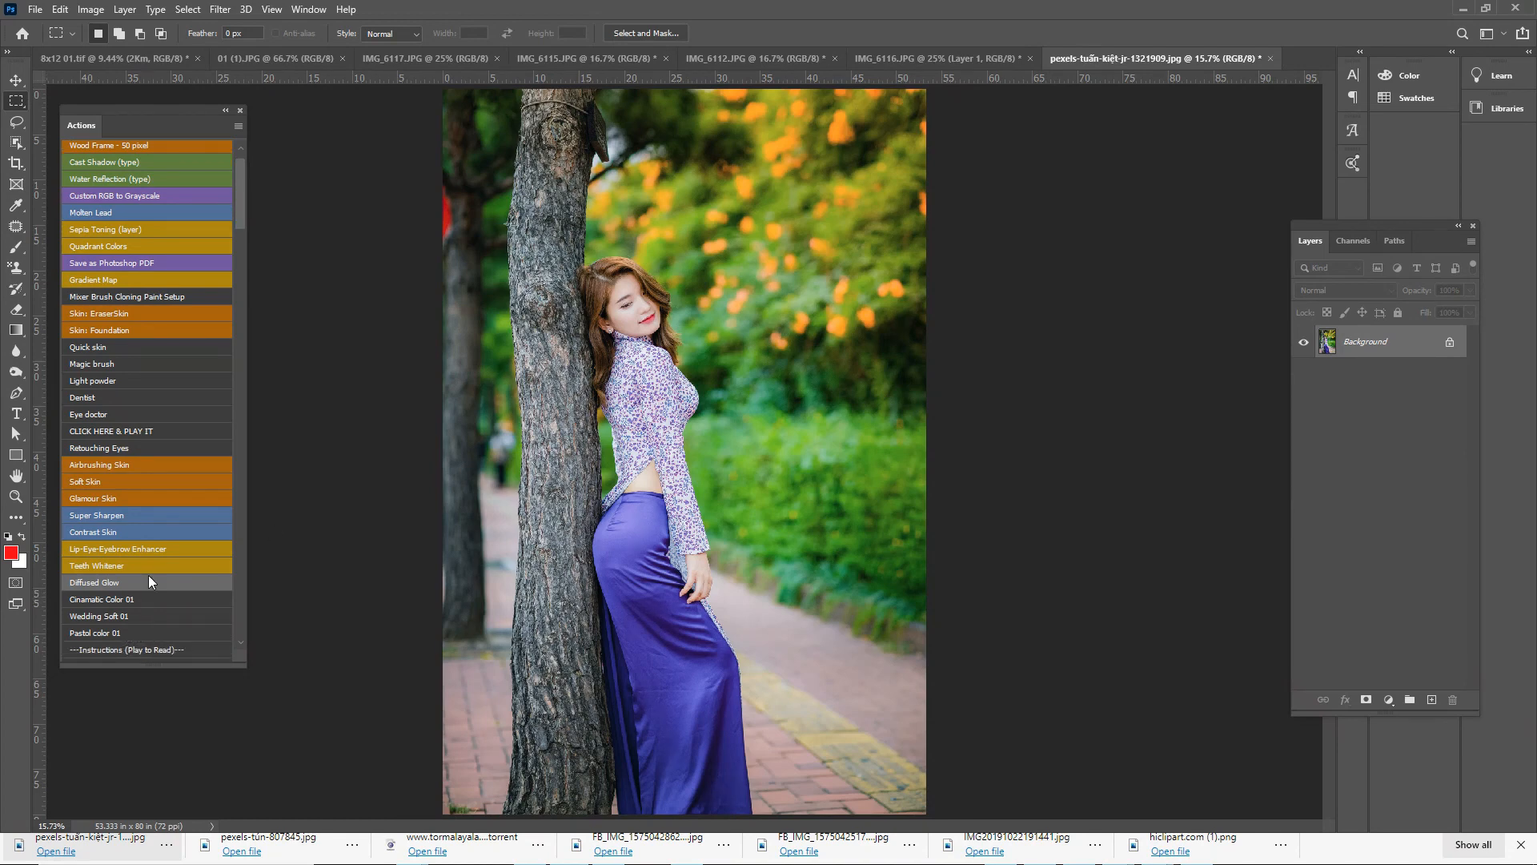
pyautogui.click(116, 632)
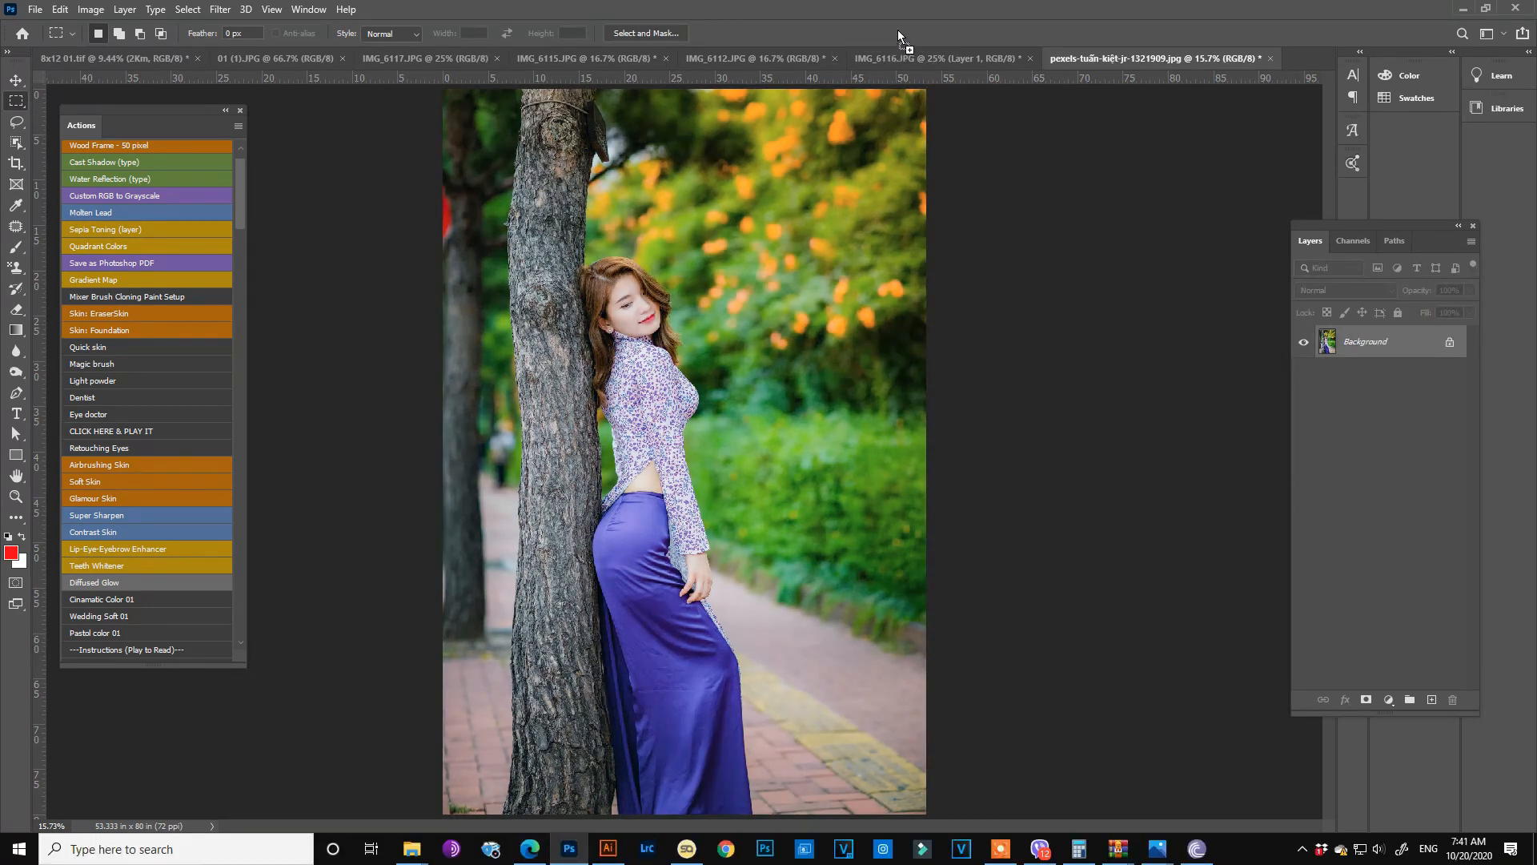
# Step: Open the portrait of the woman holding lotus flowers as a new document and play the Pastol color 01 action on it
pyautogui.moveTo(897, 31); pyautogui.dragTo(897, 30)
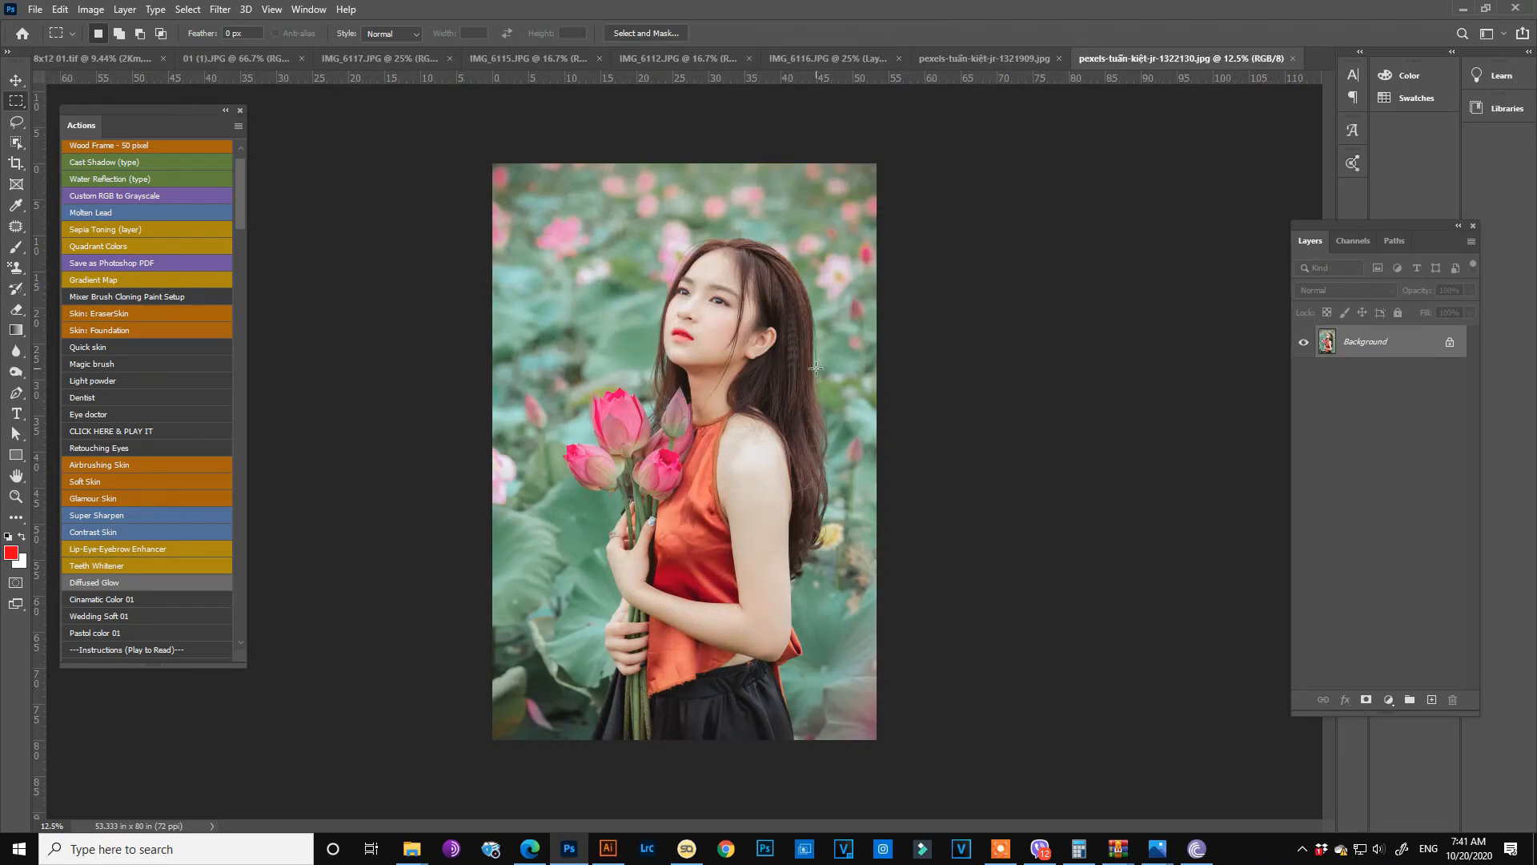
pyautogui.click(115, 632)
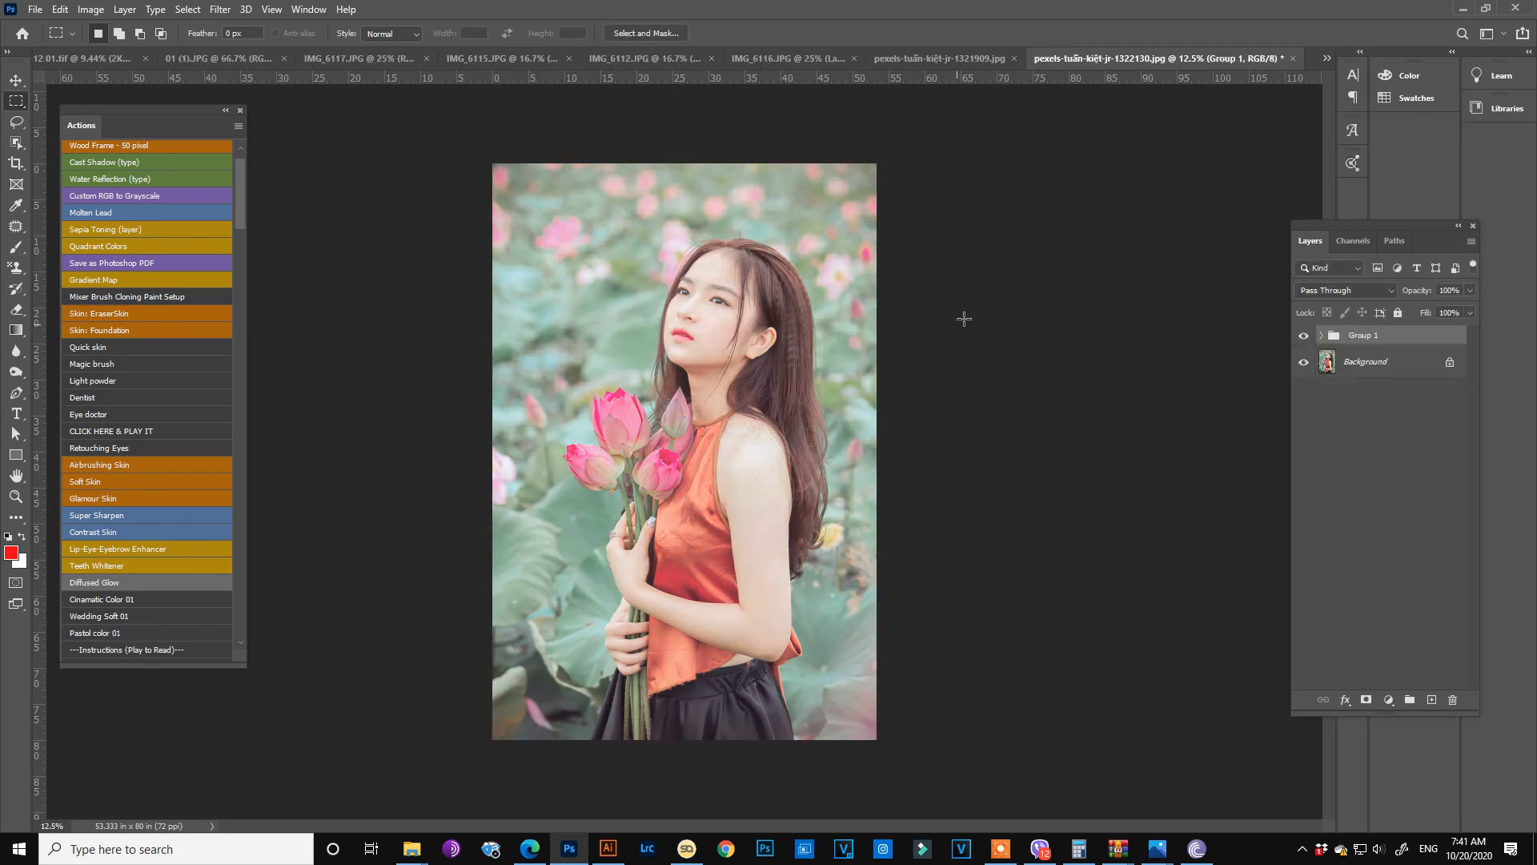
# Step: Expand the adjustment group and set the Neutrals' Black to about +5 in the Selective Color layer
pyautogui.click(1469, 290)
pyautogui.click(1471, 292)
pyautogui.click(1321, 334)
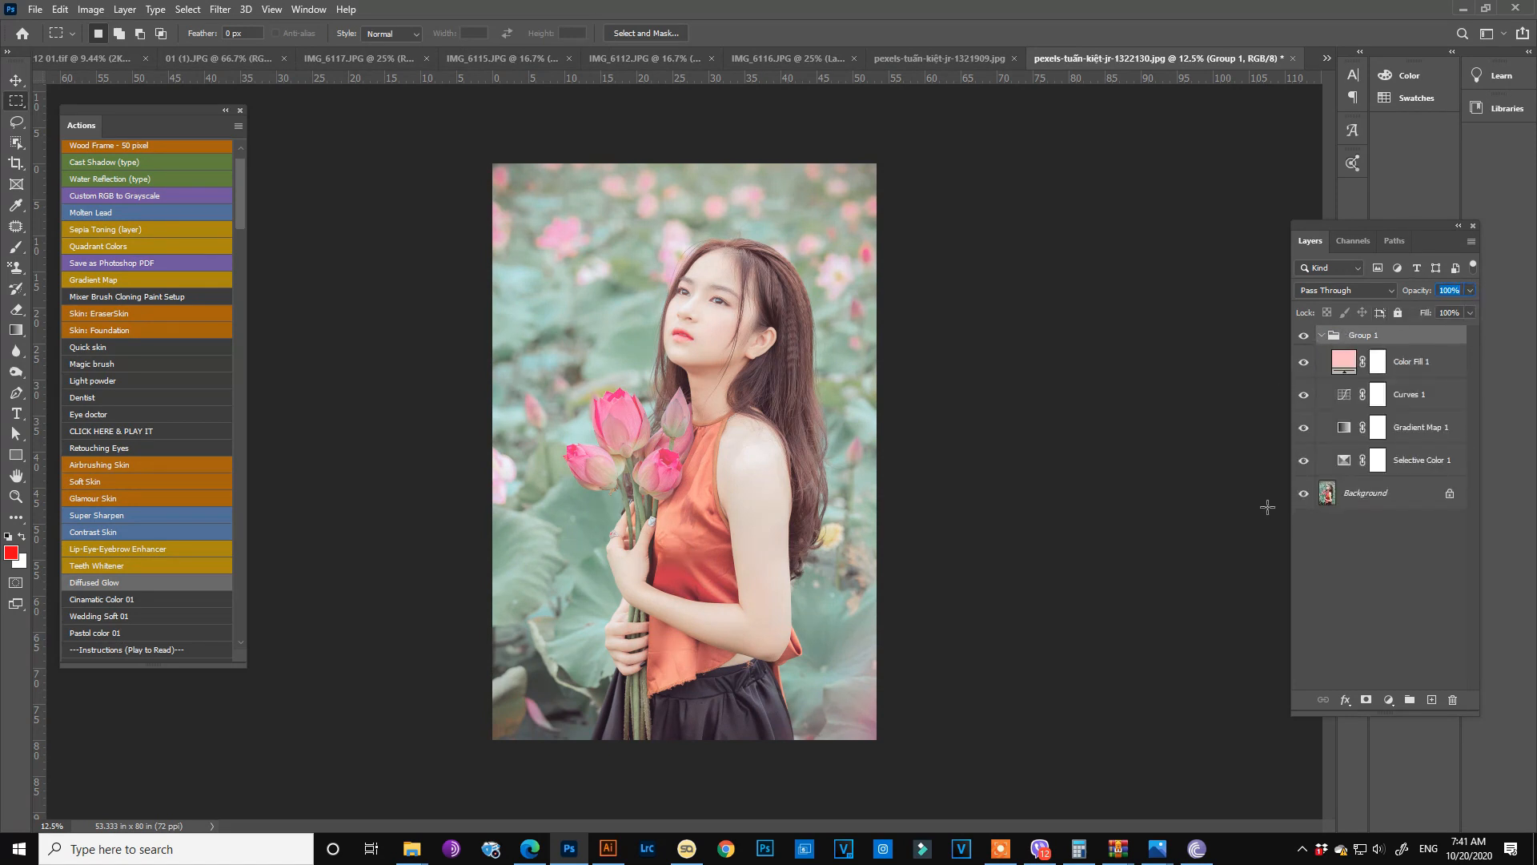
pyautogui.doubleClick(1344, 459)
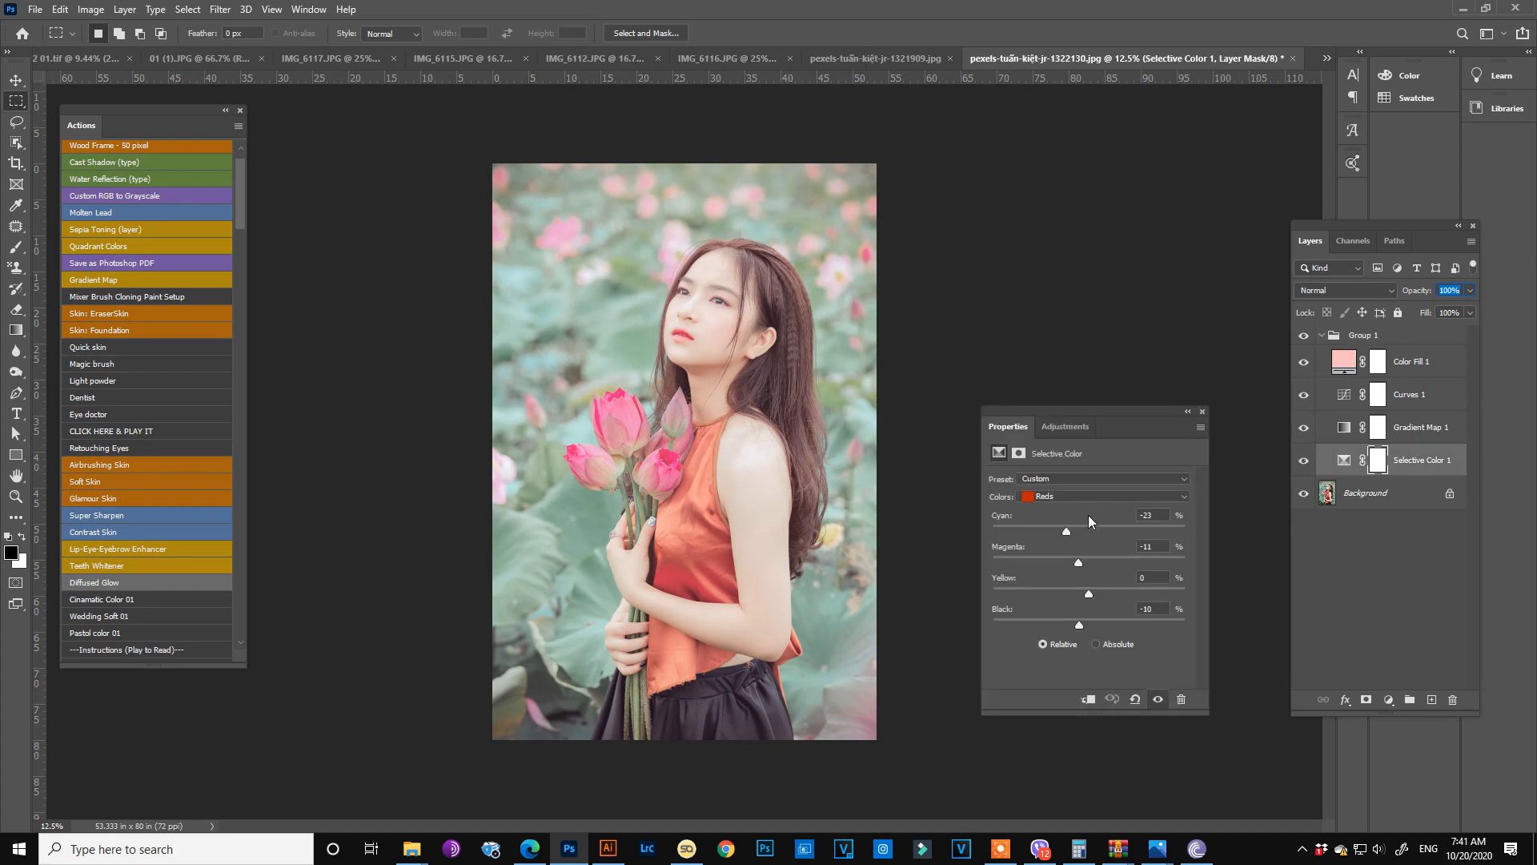
pyautogui.click(1068, 497)
pyautogui.click(1068, 601)
pyautogui.moveTo(1079, 626); pyautogui.dragTo(1094, 625)
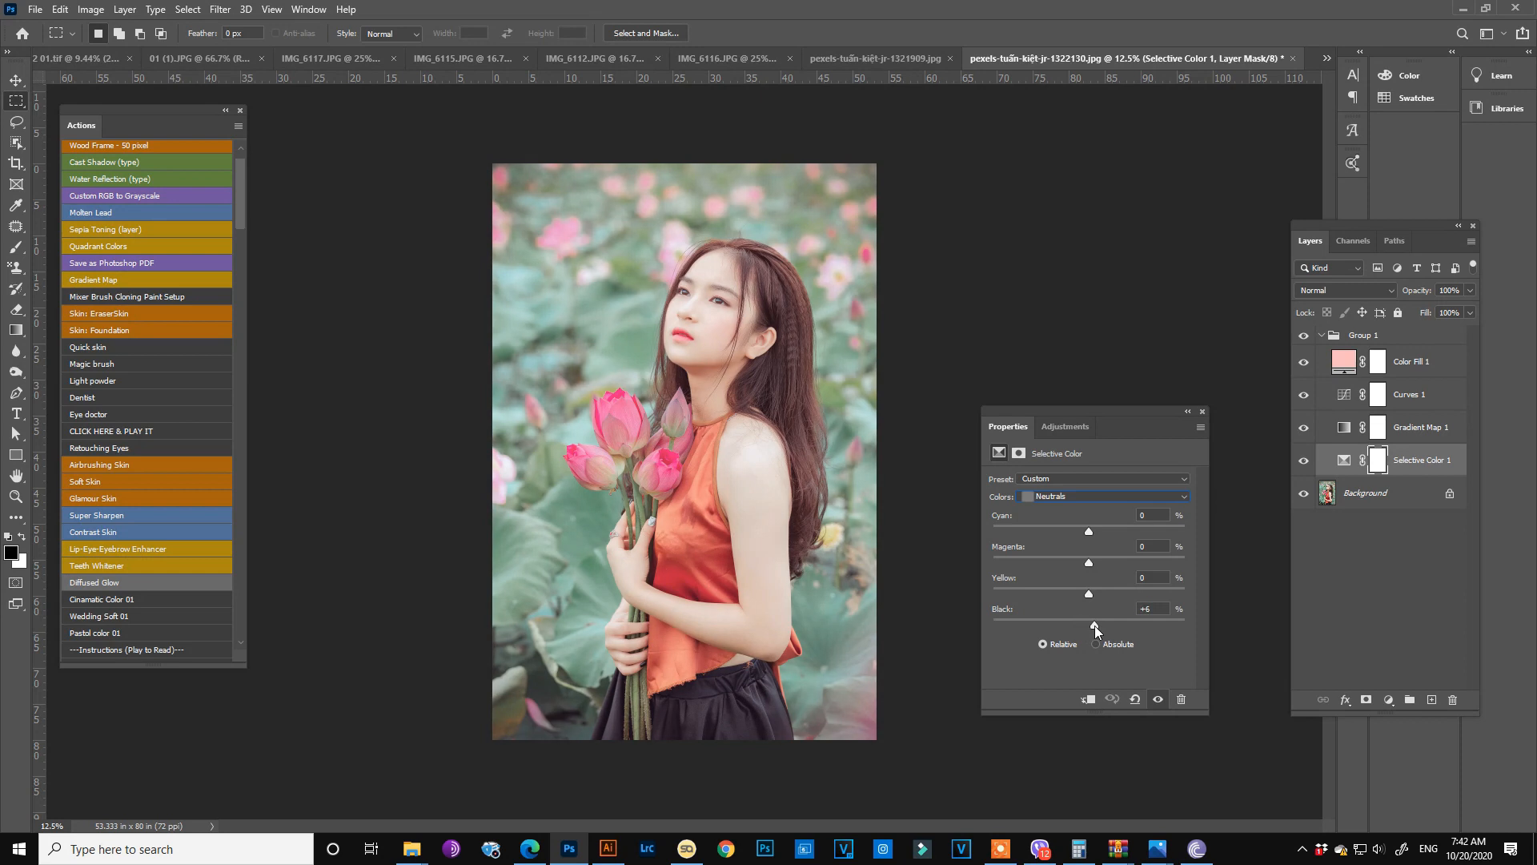
# Step: Lower the Yellow amount of the Reds and the Cyan amount of the Yellows in the Selective Color layer
pyautogui.click(1089, 496)
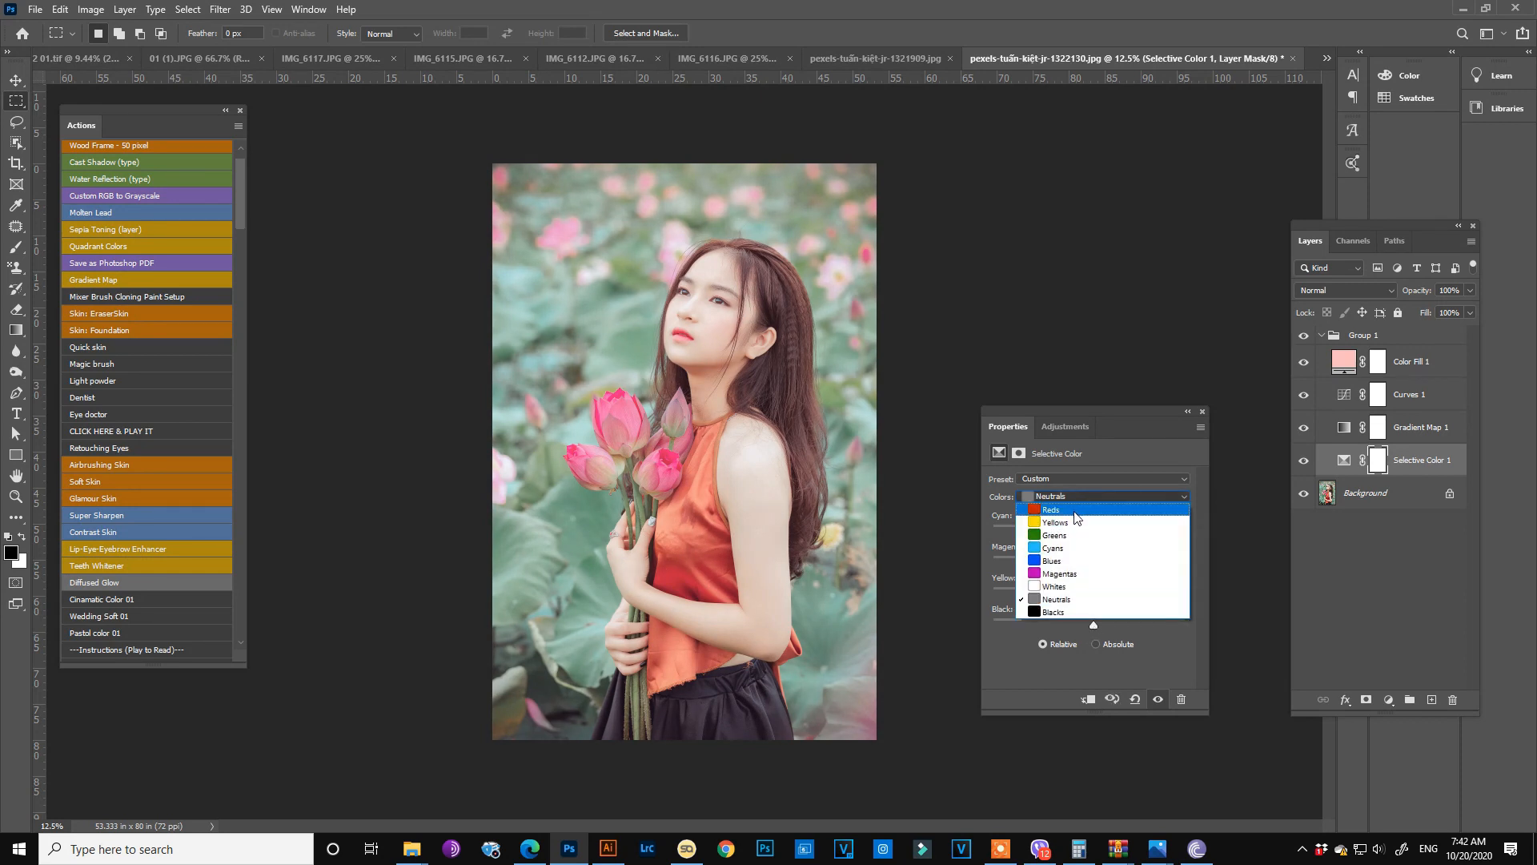
pyautogui.click(1075, 512)
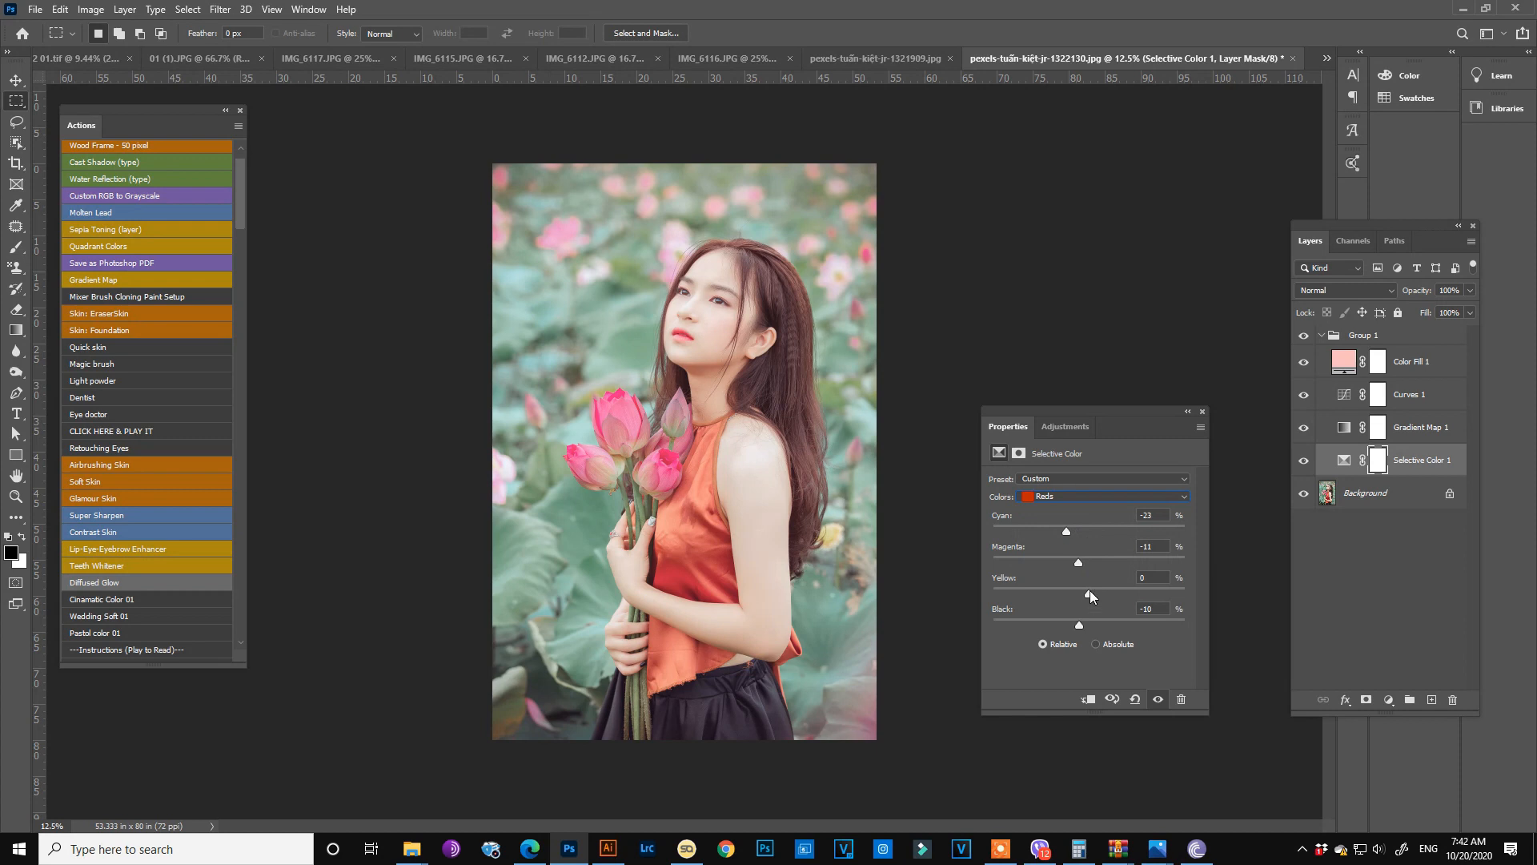
pyautogui.moveTo(1089, 592)
pyautogui.mouseDown()
pyautogui.moveTo(1119, 591)
pyautogui.moveTo(1081, 593)
pyautogui.mouseUp()
pyautogui.click(1057, 500)
pyautogui.click(1064, 527)
pyautogui.moveTo(1087, 527); pyautogui.dragTo(1079, 530)
pyautogui.click(1060, 482)
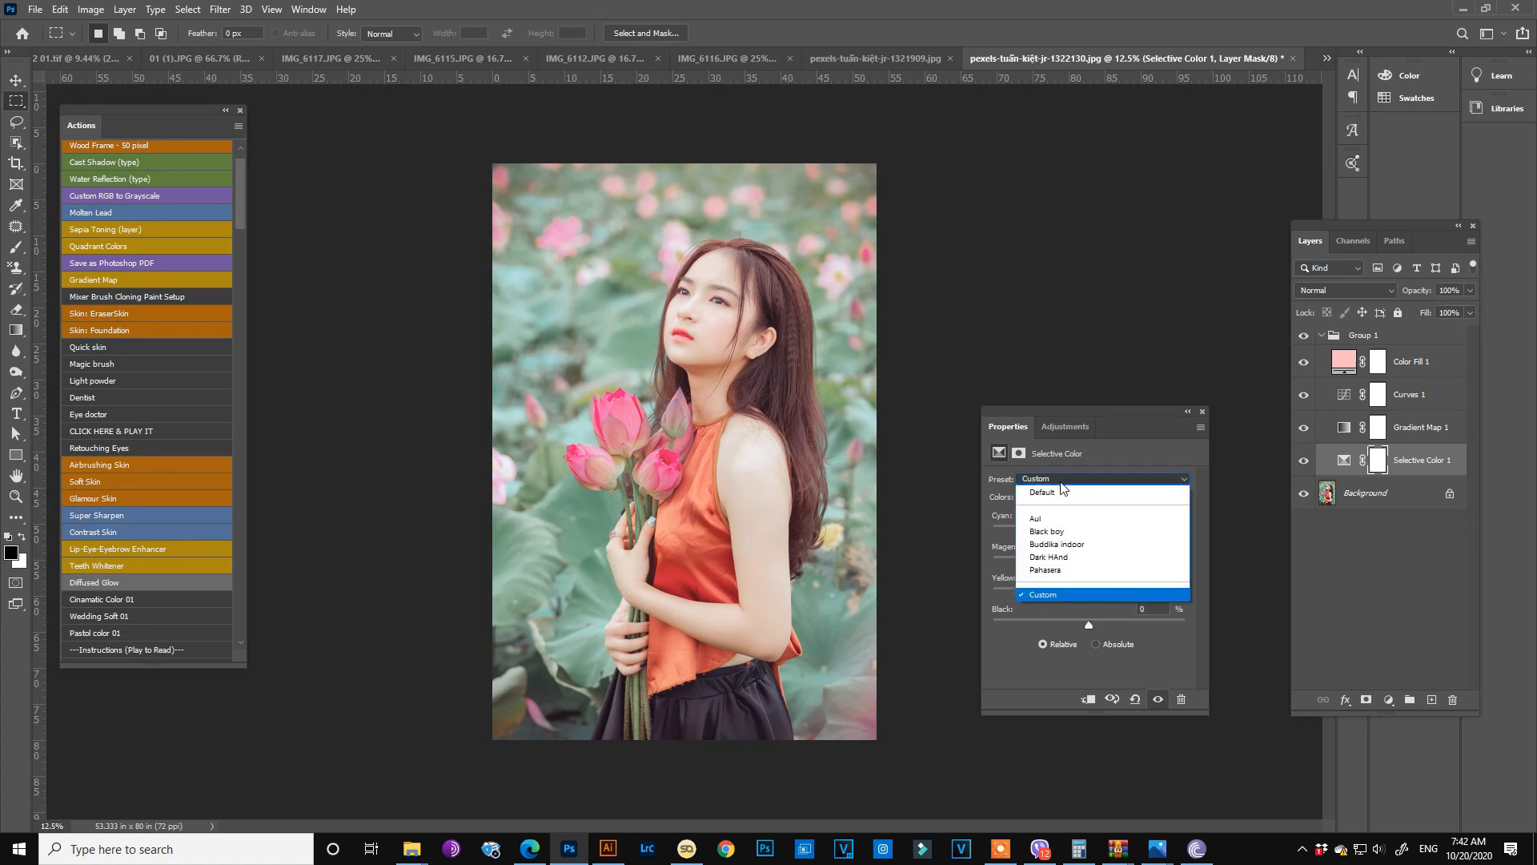
pyautogui.click(1060, 482)
# Step: Raise the Neutrals' Black to +15 in the Selective Color layer and close its properties
pyautogui.click(1061, 496)
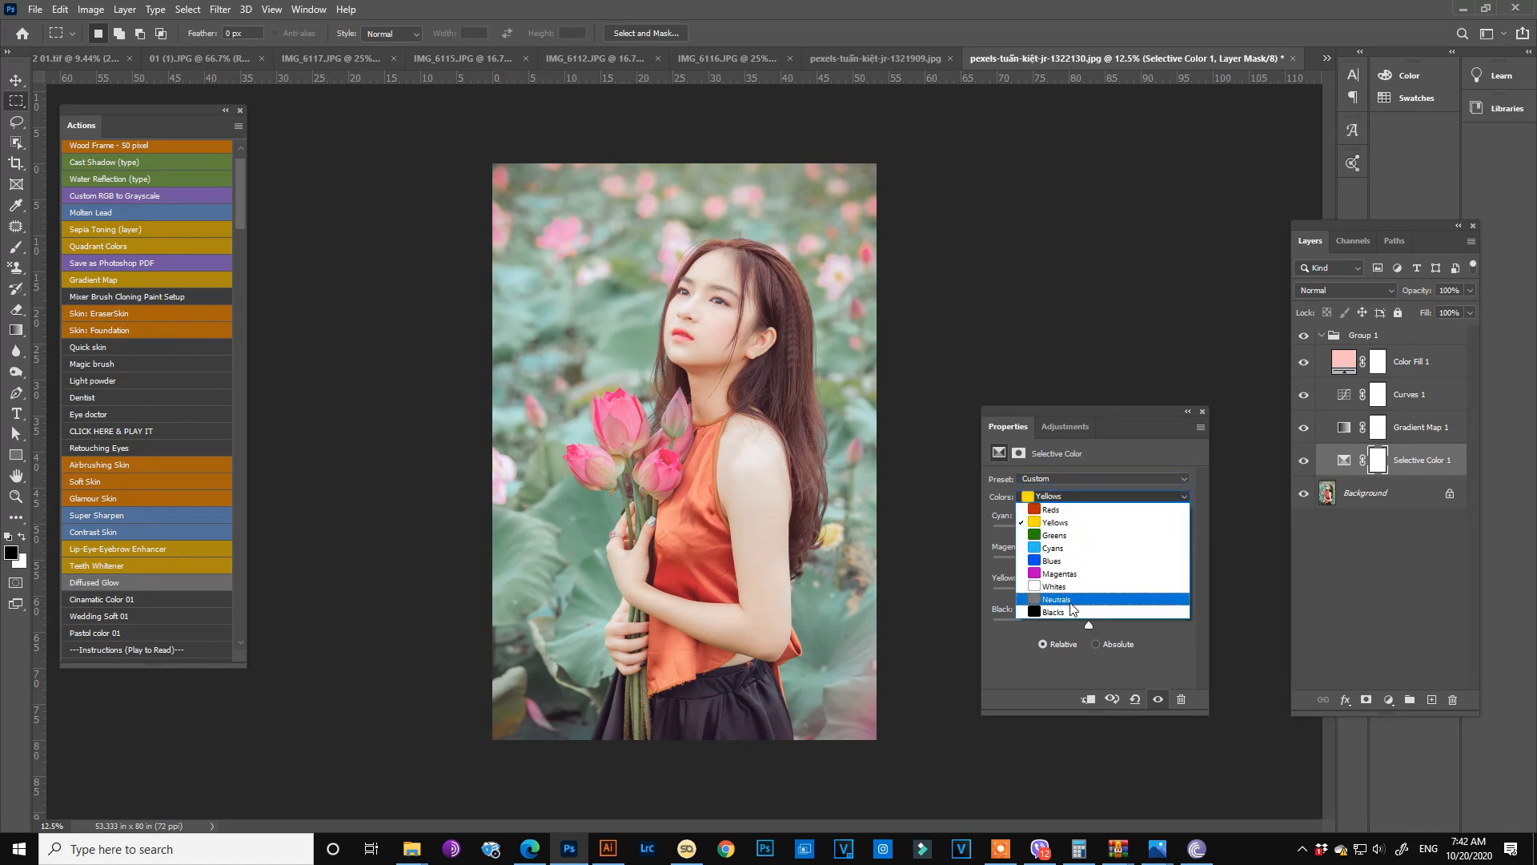
pyautogui.click(1069, 600)
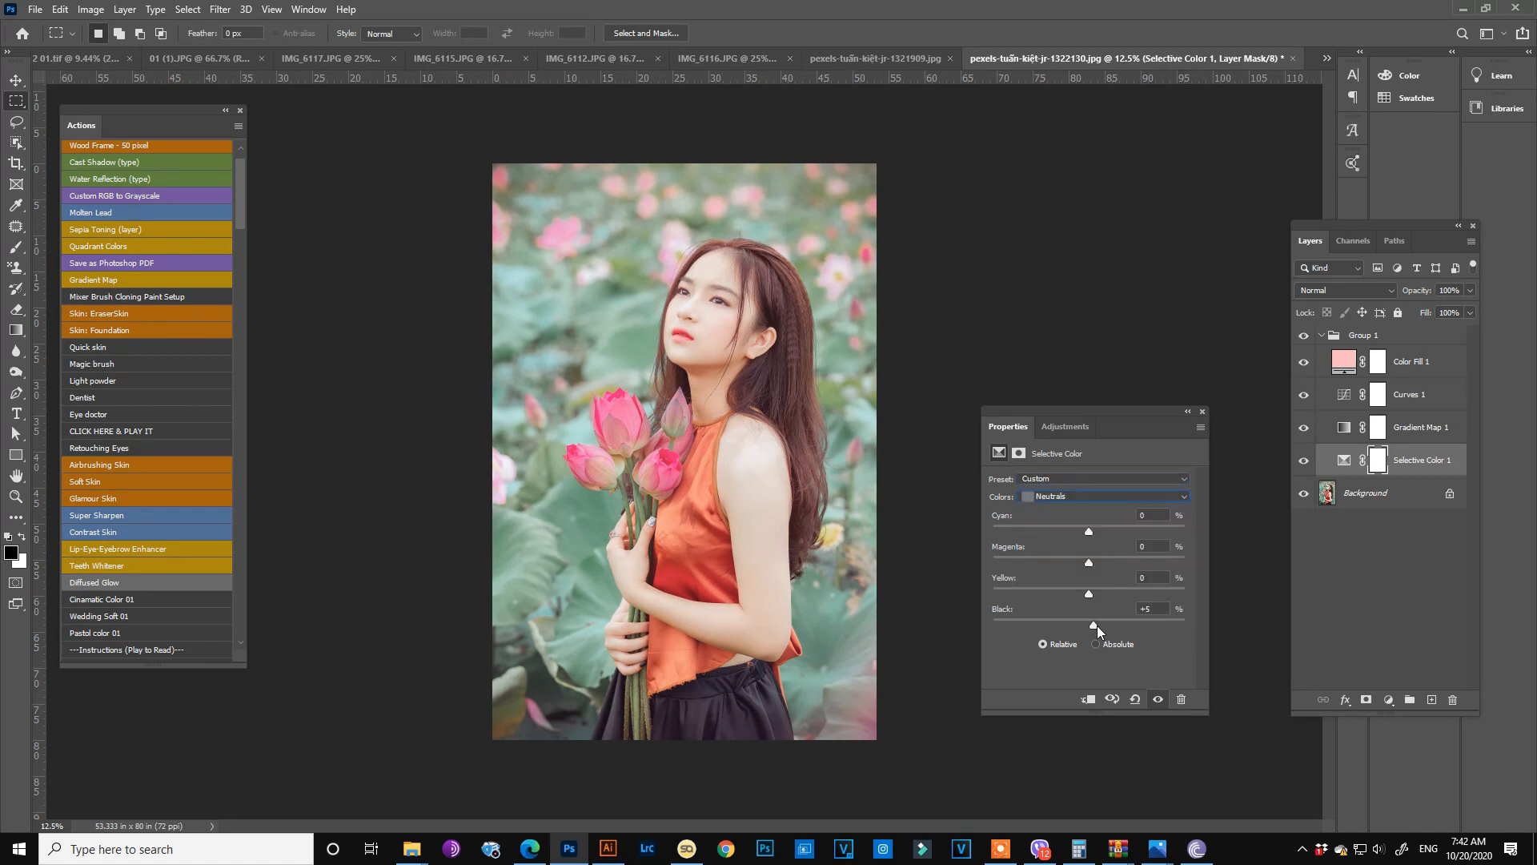
pyautogui.moveTo(1096, 626); pyautogui.dragTo(1103, 623)
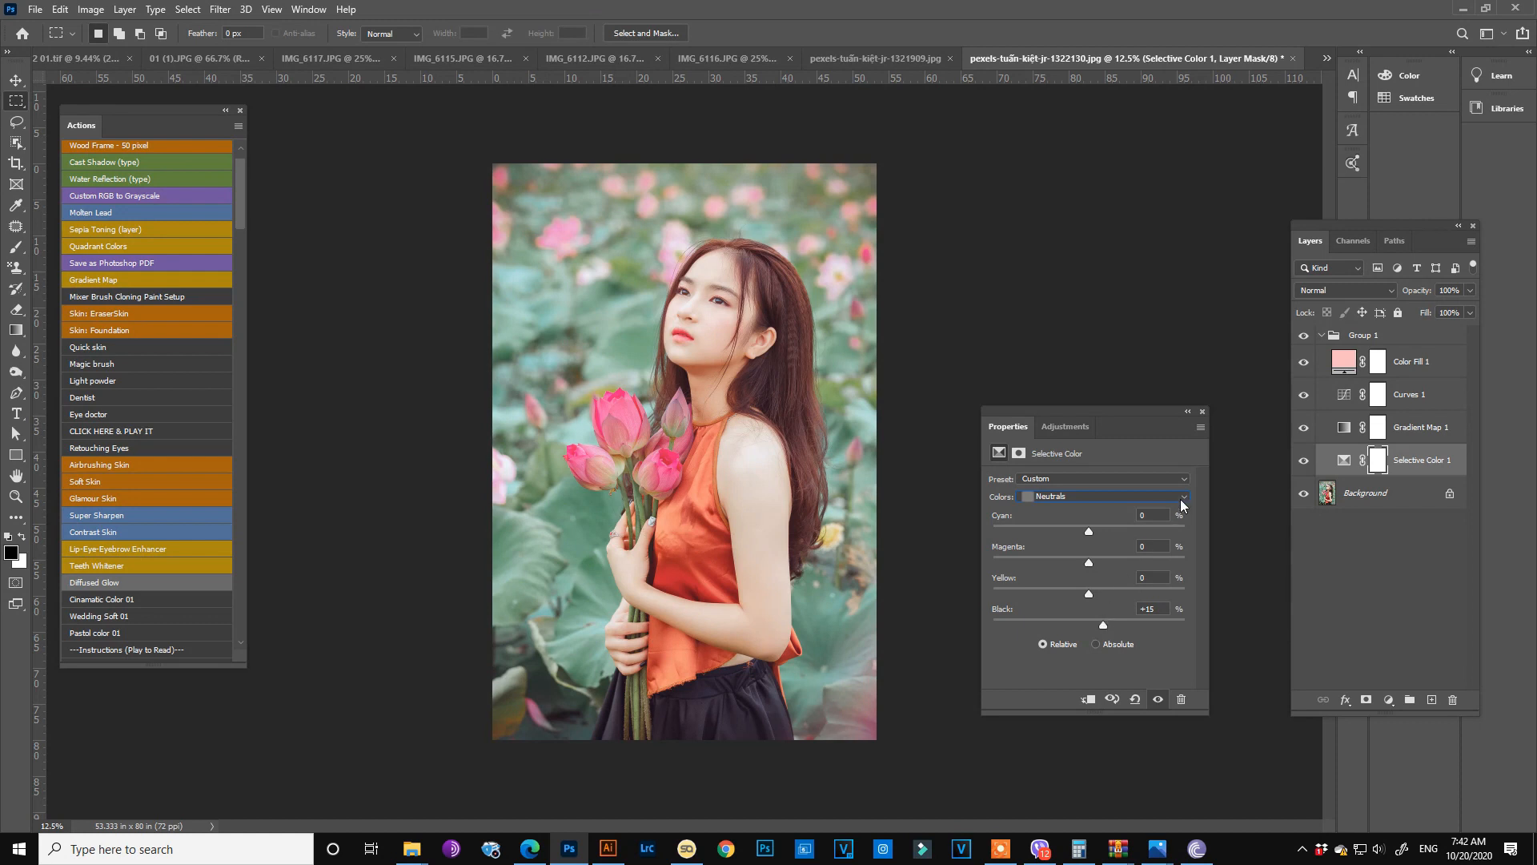
pyautogui.click(1202, 412)
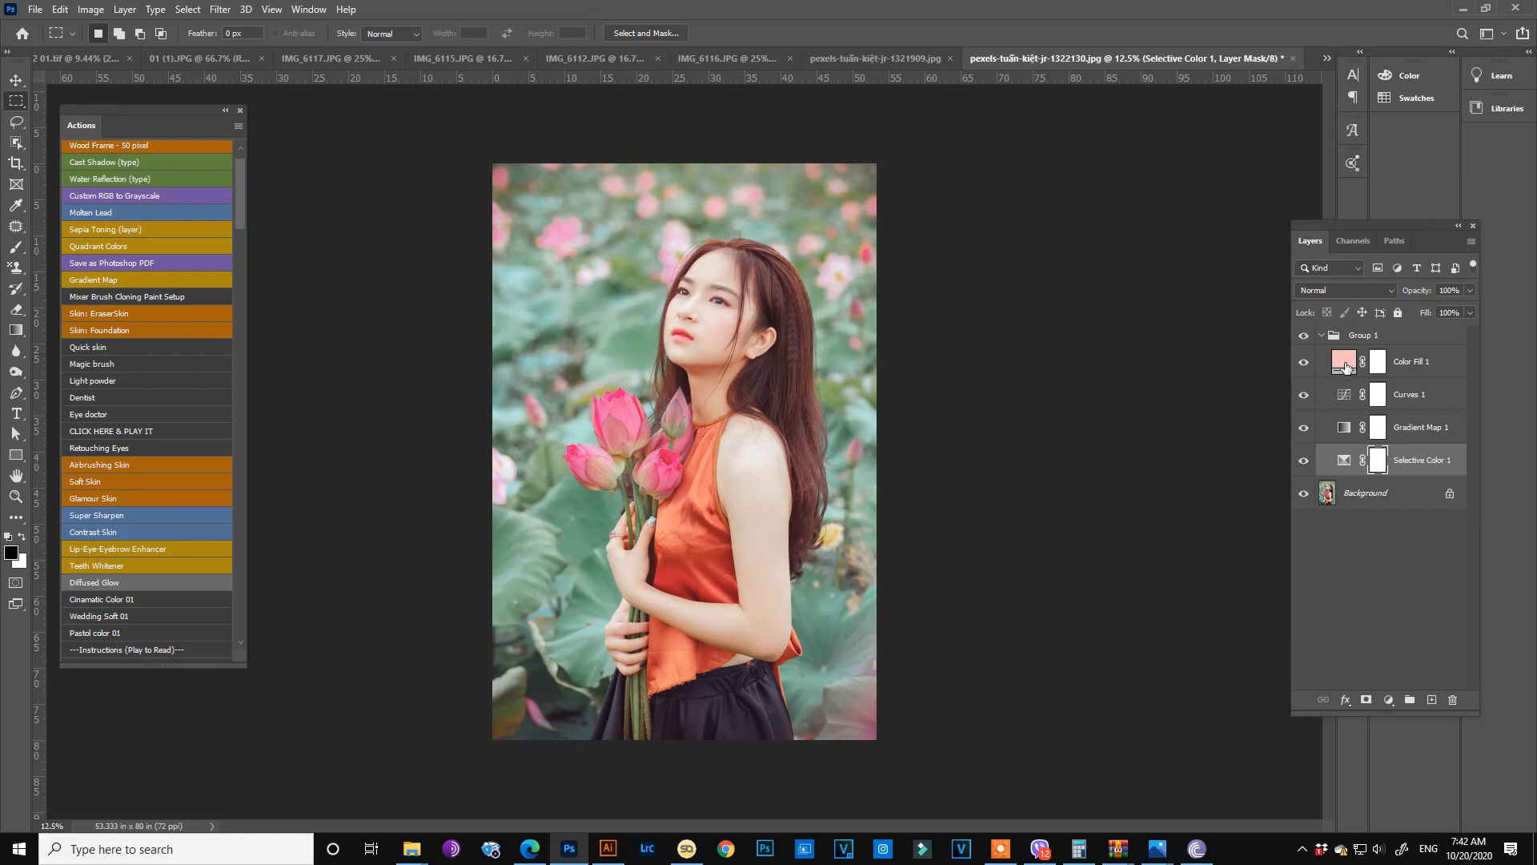
# Step: Change the Color Fill 1 layer's colour to the light blue 99b9fa
pyautogui.doubleClick(1344, 362)
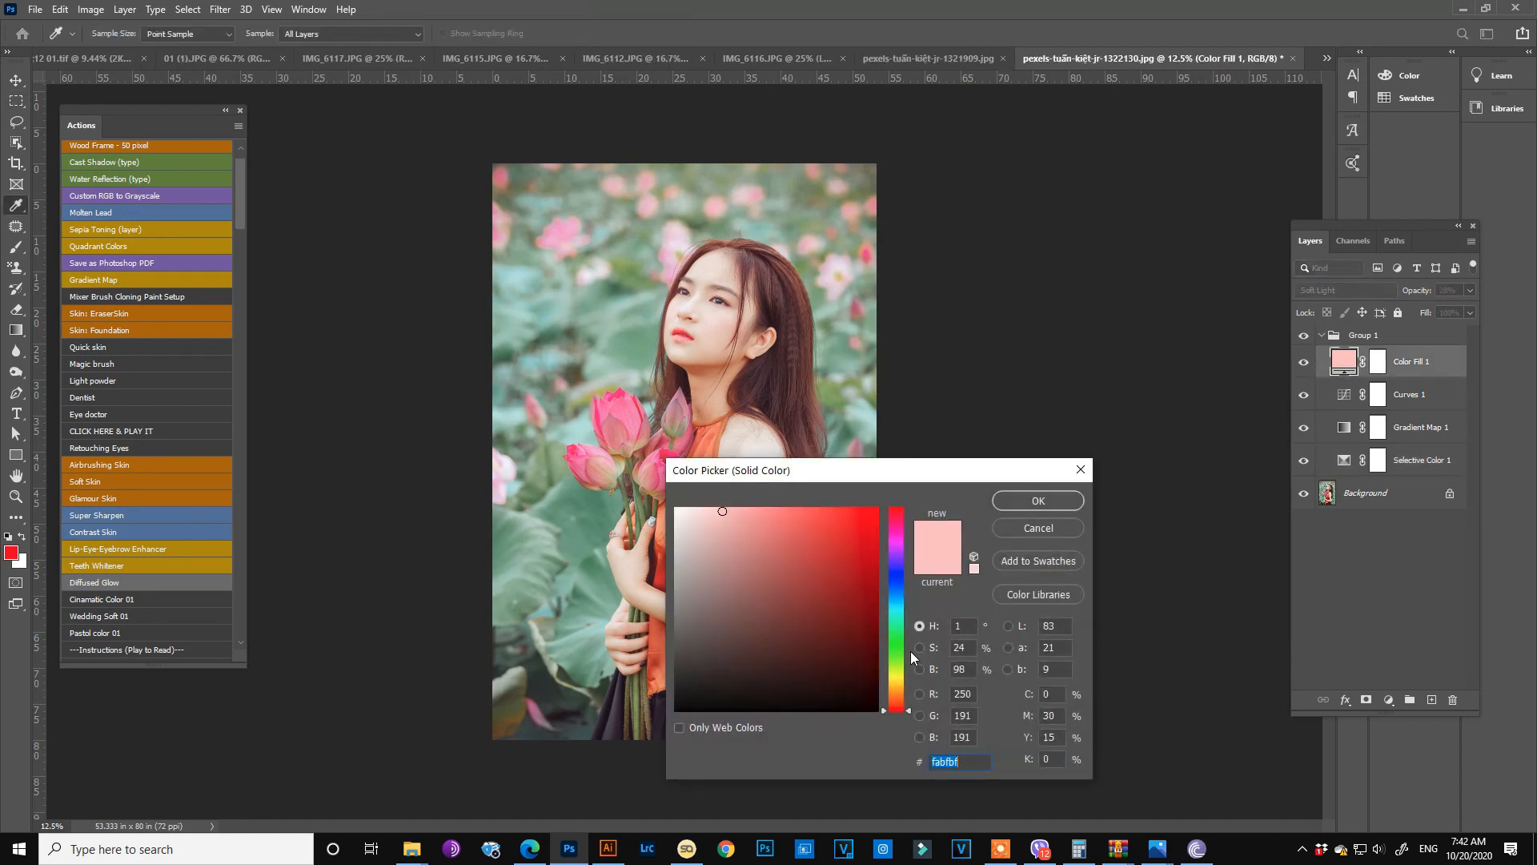
pyautogui.click(900, 679)
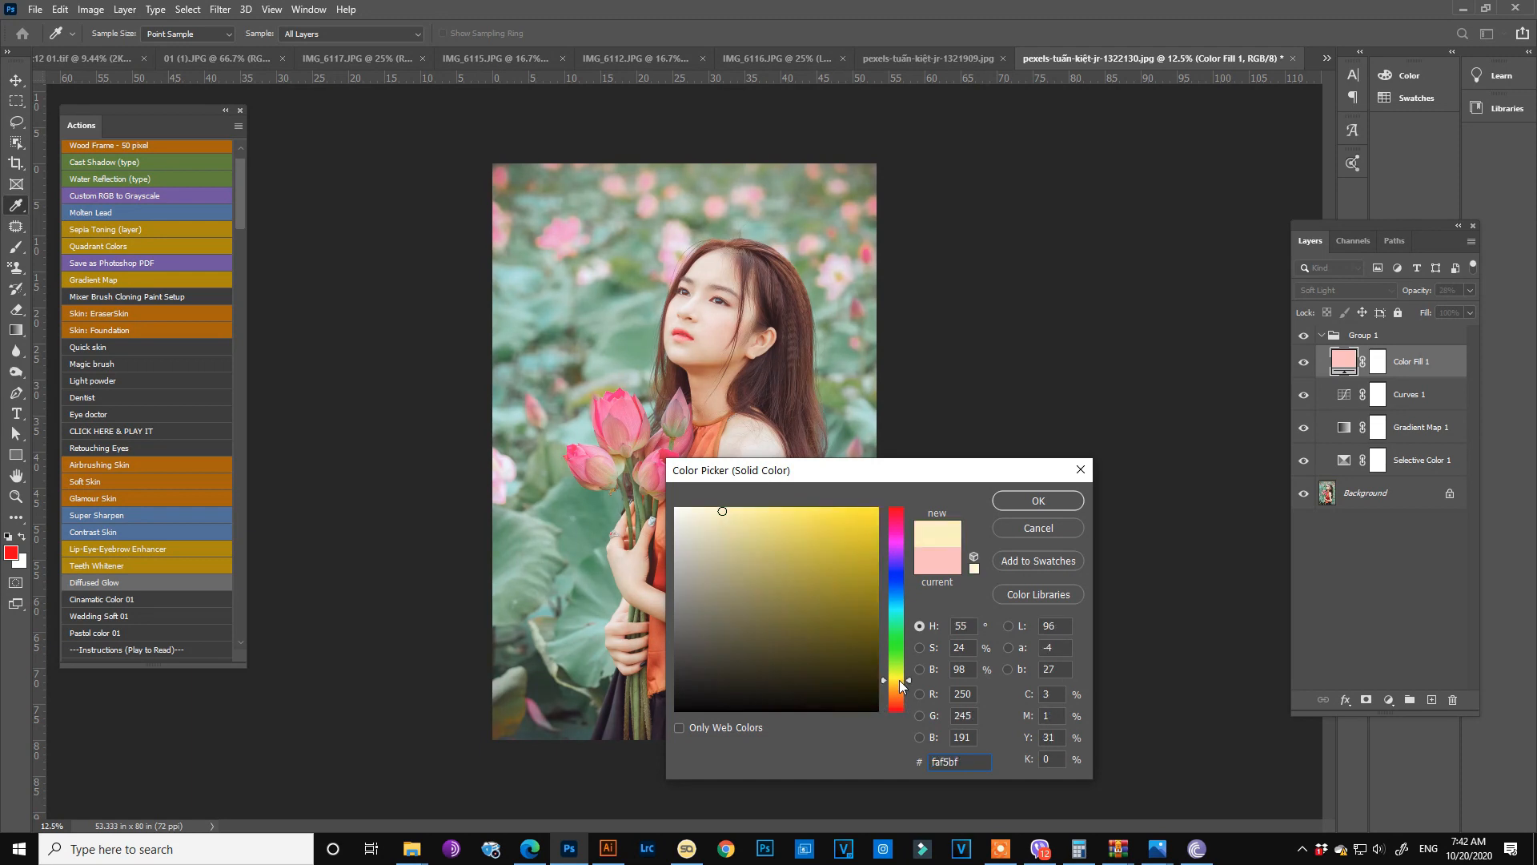
pyautogui.click(897, 597)
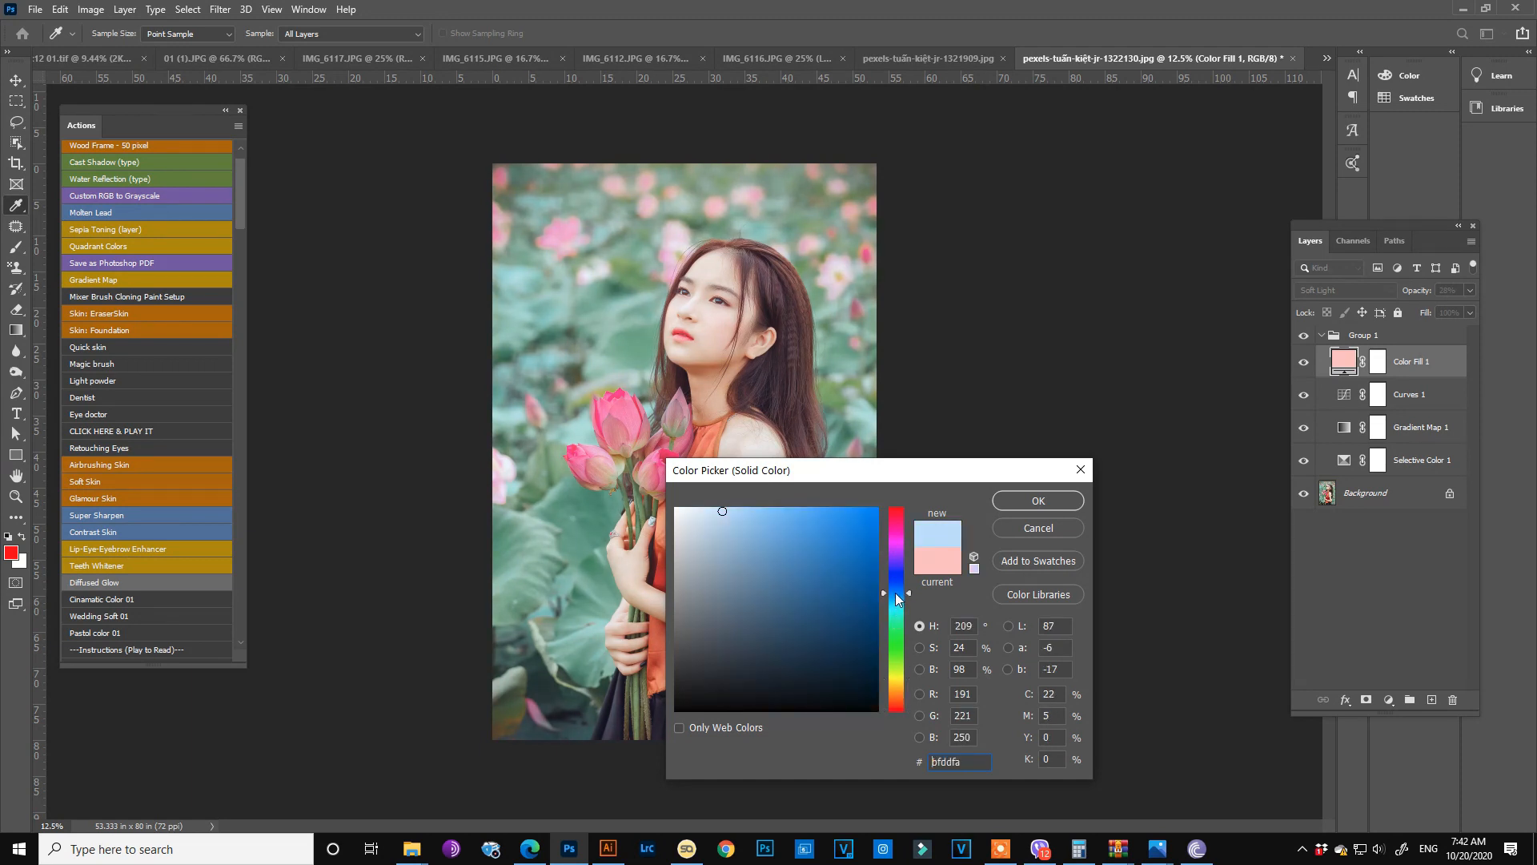
pyautogui.moveTo(896, 593); pyautogui.dragTo(898, 588)
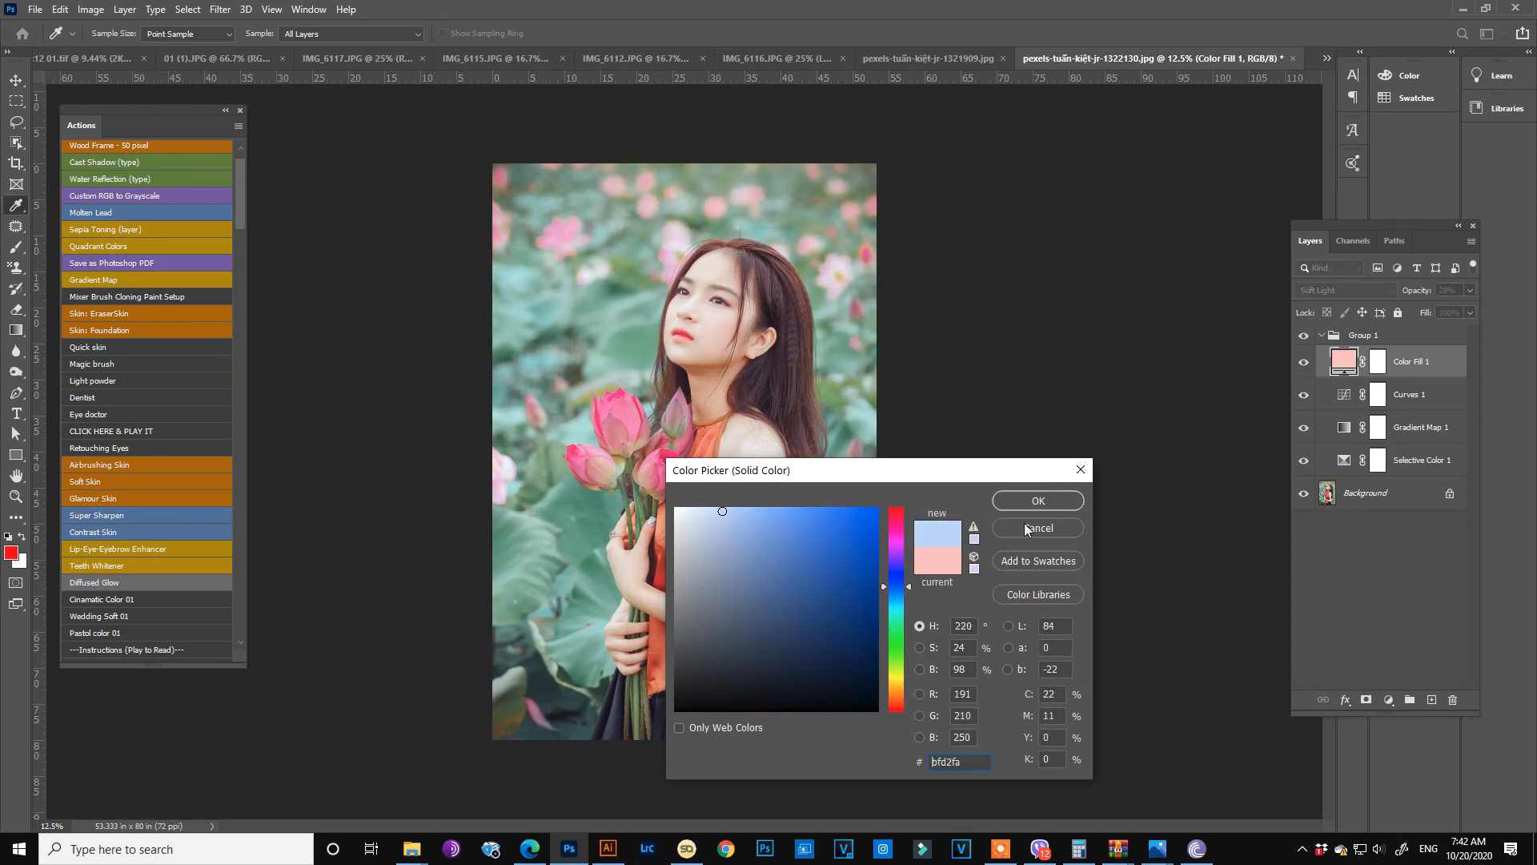
pyautogui.click(752, 512)
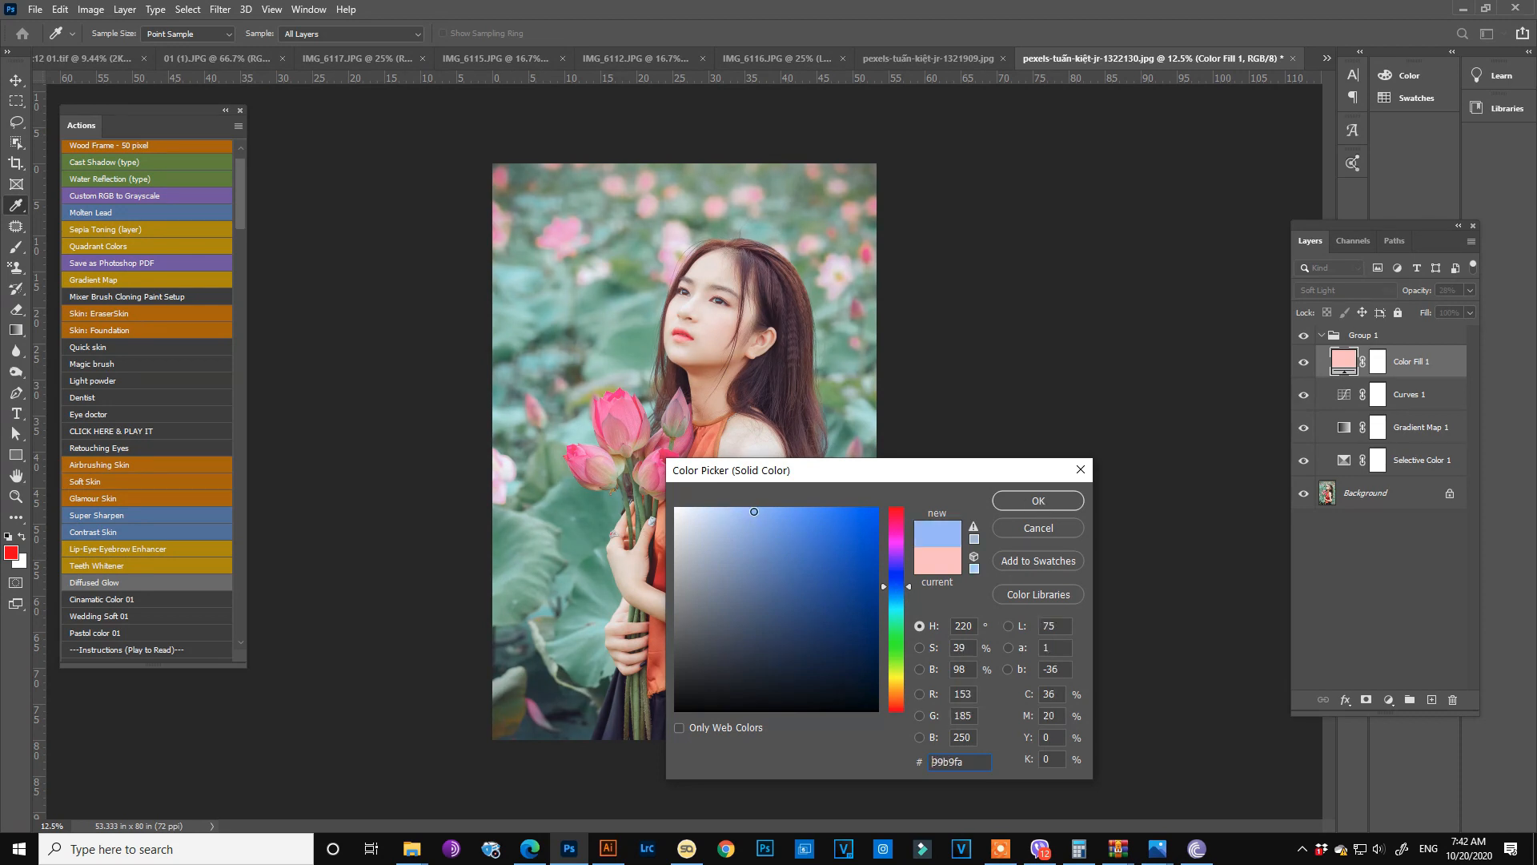
pyautogui.click(1019, 502)
# Step: In the Curves 1 layer, lift the RGB curve's shadows and shift the Blue channel's black point slightly inward
pyautogui.doubleClick(1345, 394)
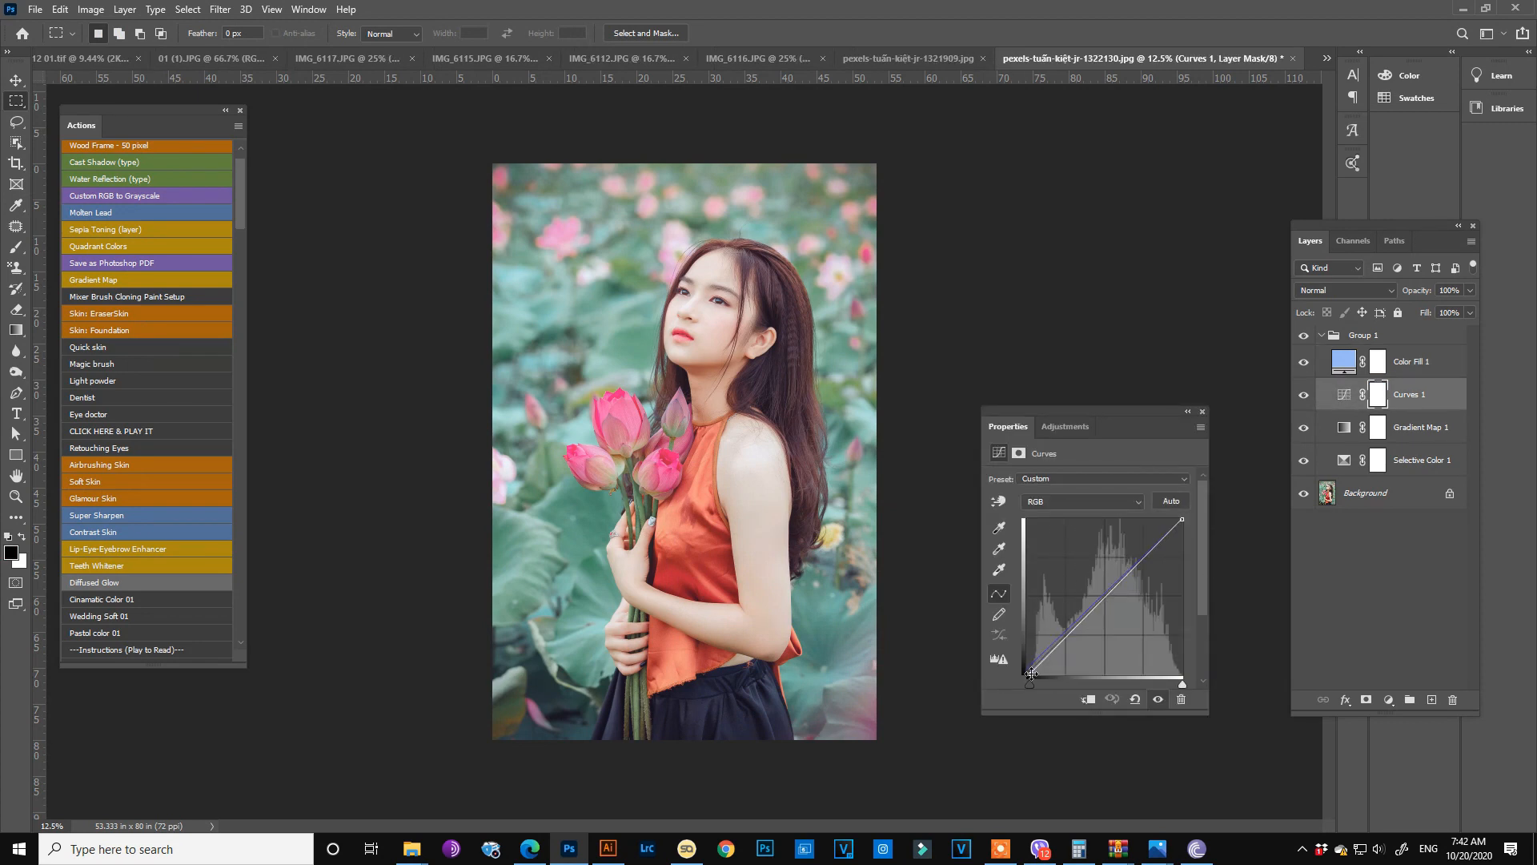
pyautogui.moveTo(1029, 673); pyautogui.dragTo(1062, 636)
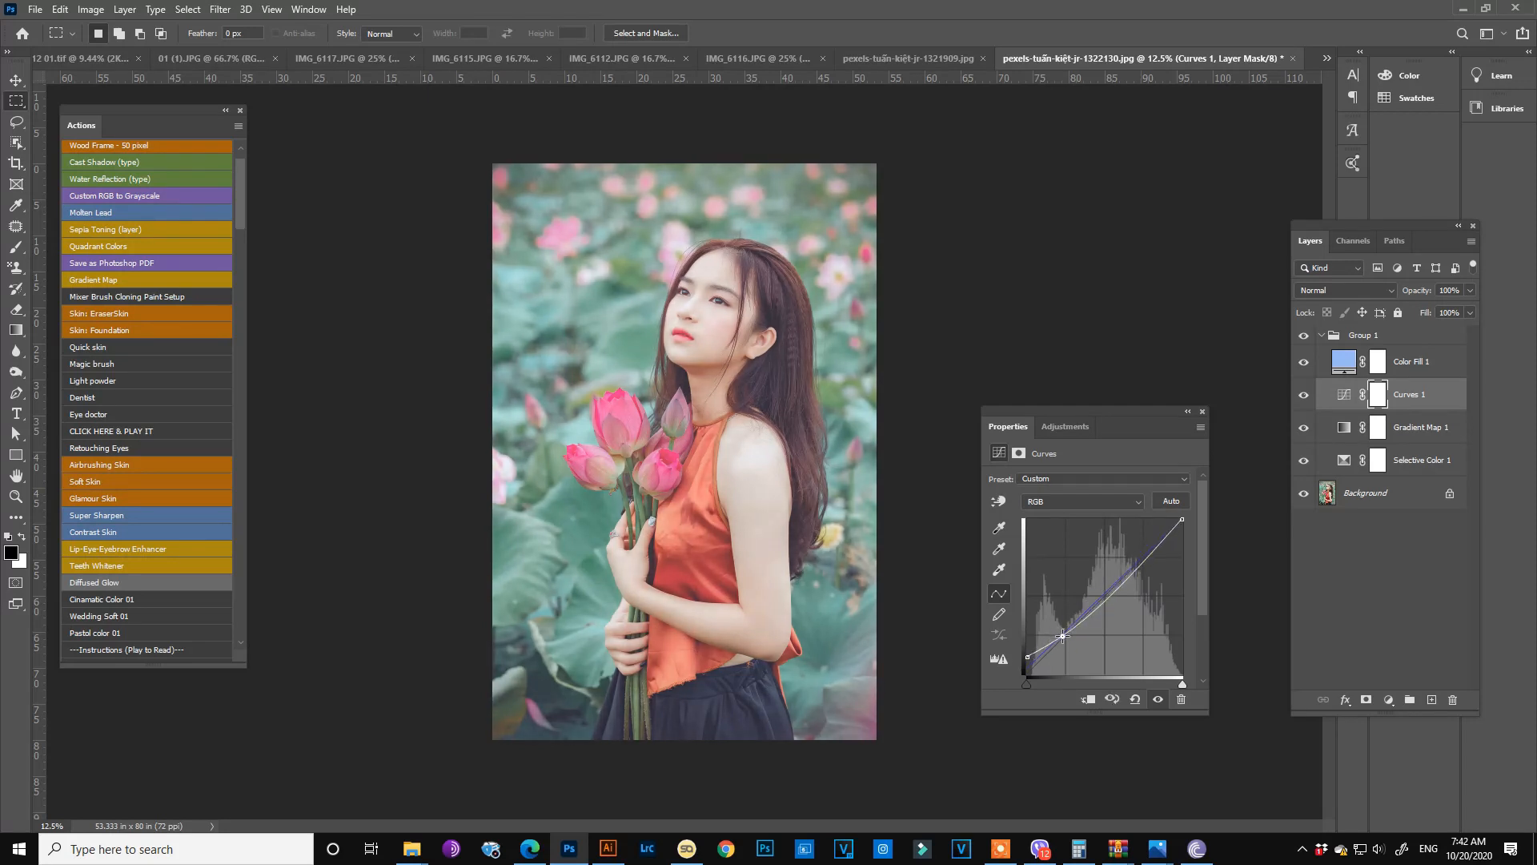
pyautogui.click(1058, 498)
pyautogui.click(1042, 551)
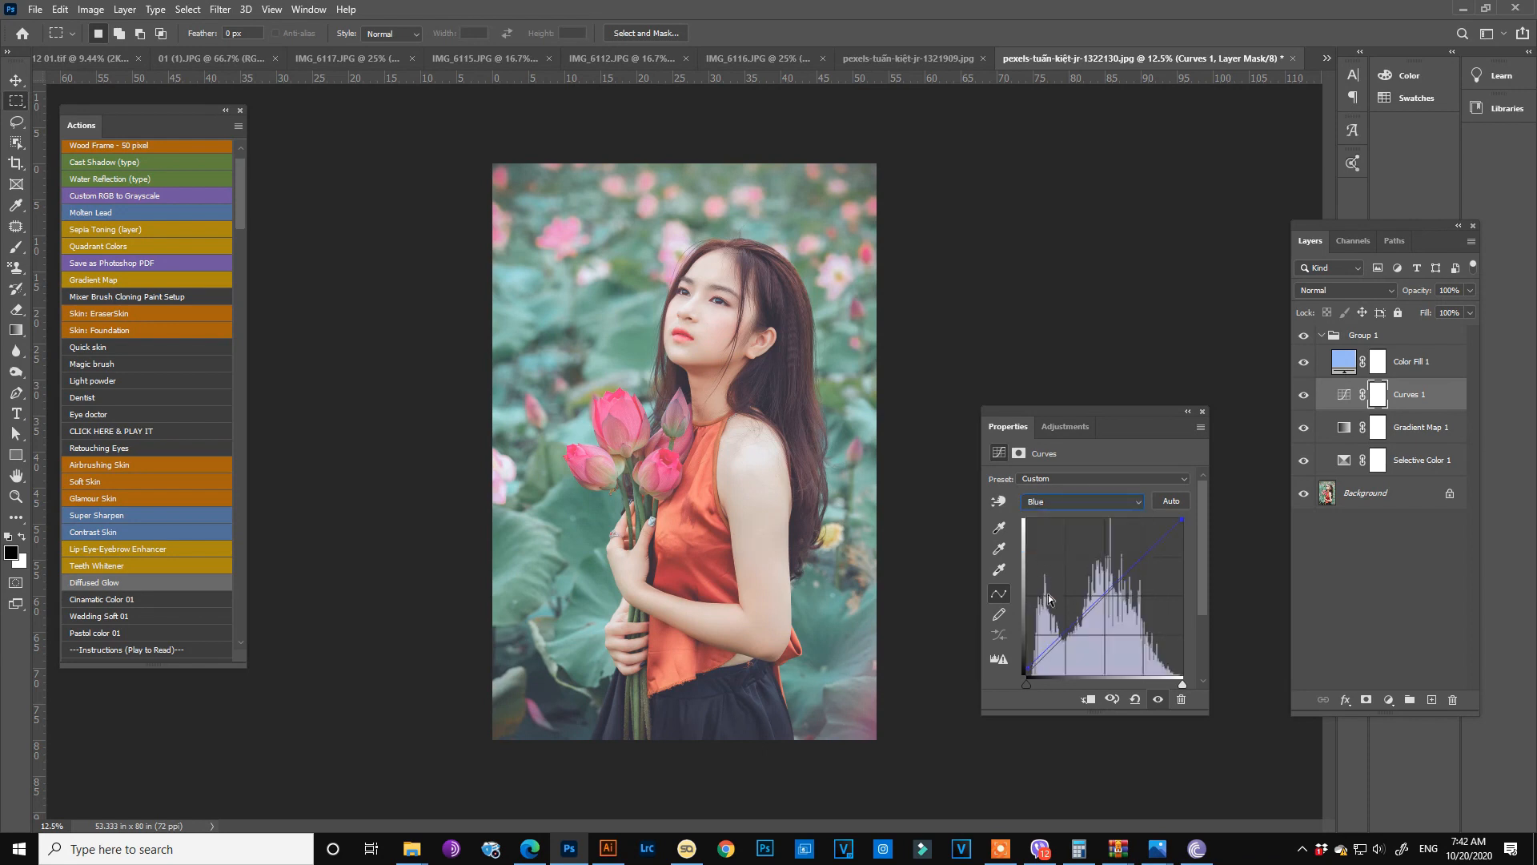
pyautogui.click(1028, 675)
pyautogui.moveTo(1029, 676); pyautogui.dragTo(1036, 675)
# Step: Fine-tune the Red channel's black point and midtones in the Curves 1 layer and close its properties
pyautogui.click(1081, 501)
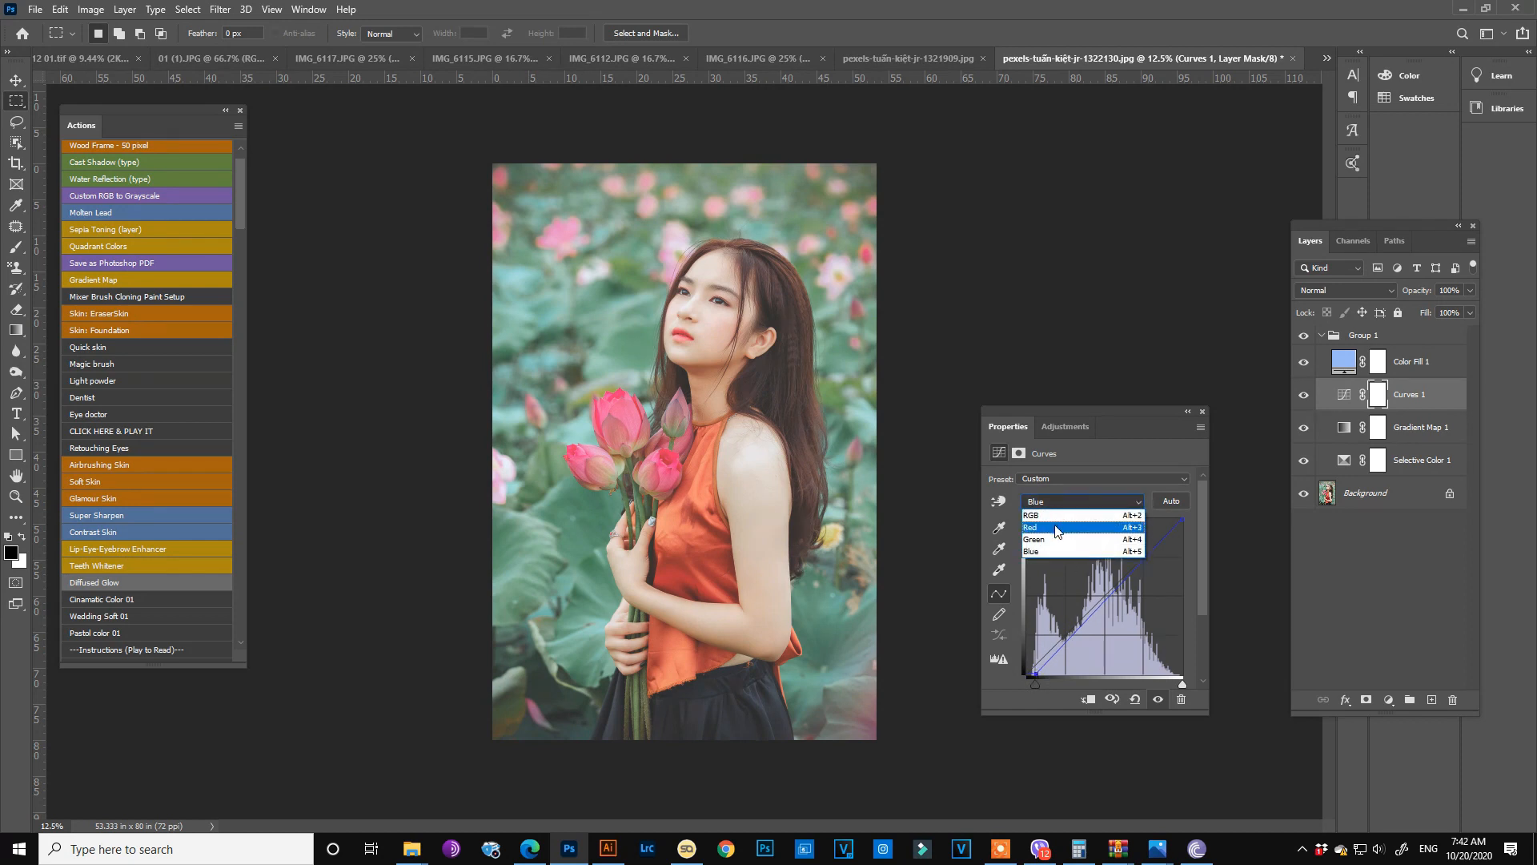
pyautogui.click(1068, 528)
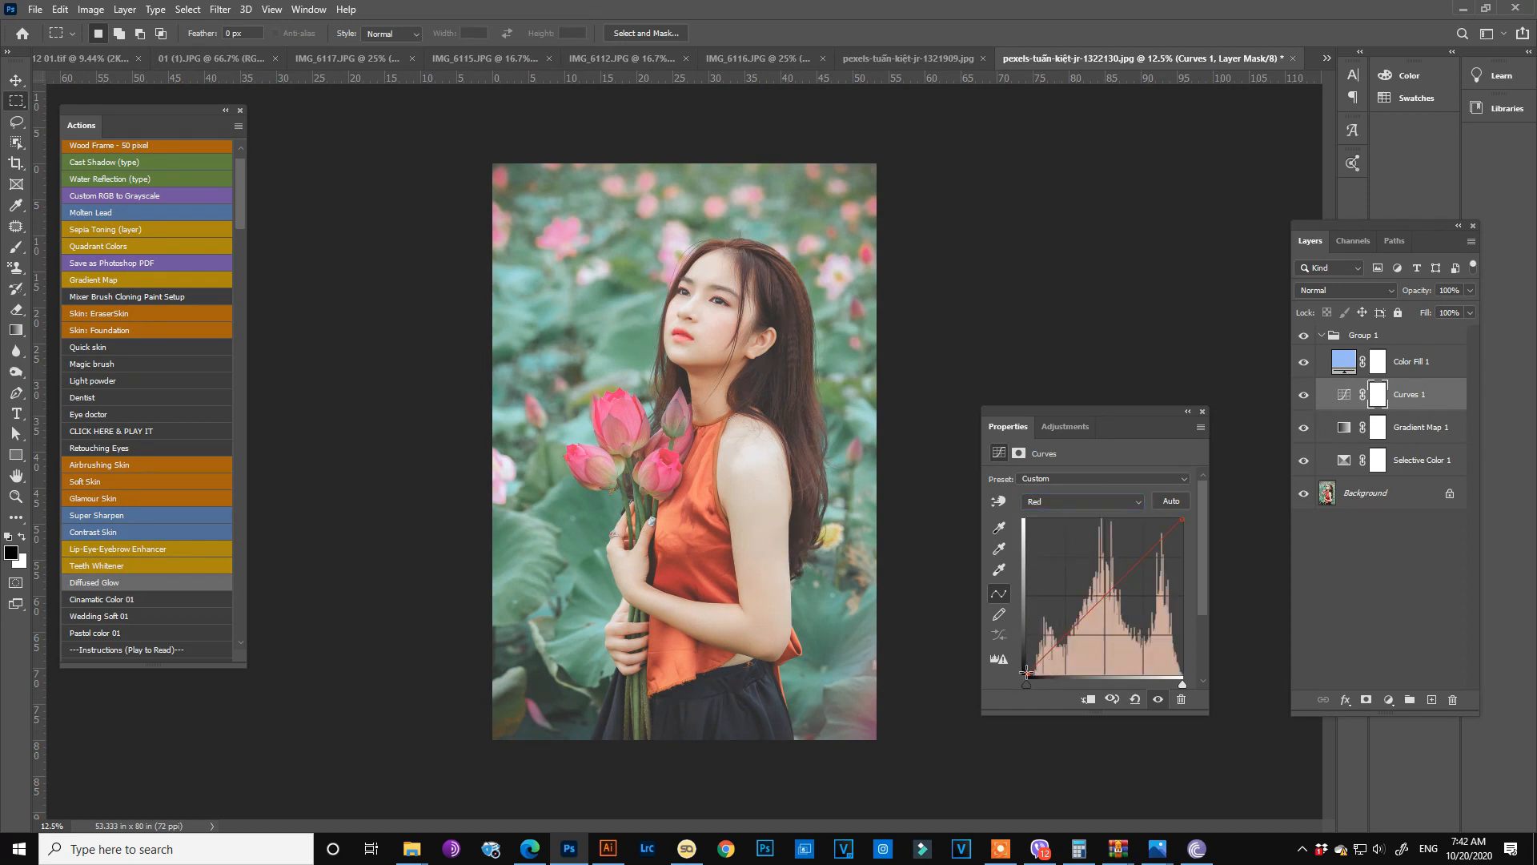
pyautogui.moveTo(1027, 674); pyautogui.dragTo(1026, 675)
pyautogui.moveTo(1105, 595); pyautogui.dragTo(1105, 593)
pyautogui.click(1203, 413)
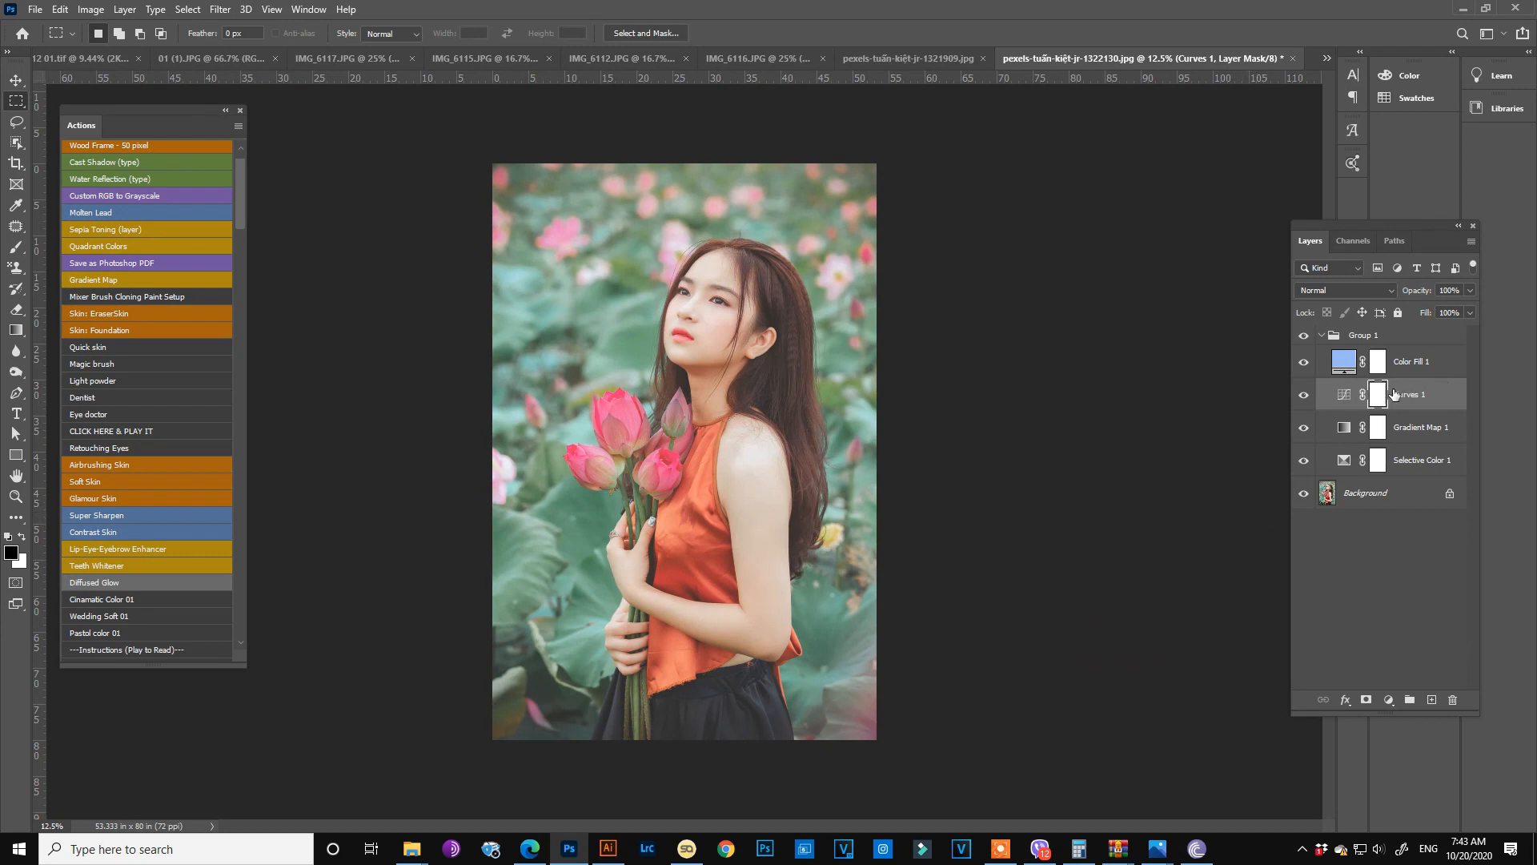
pyautogui.click(1470, 290)
# Step: Recolour the pink stop of the Gradient Map 1 layer's gradient to the violet-blue 9994fc, trying yellow and light blue hues first
pyautogui.doubleClick(1344, 431)
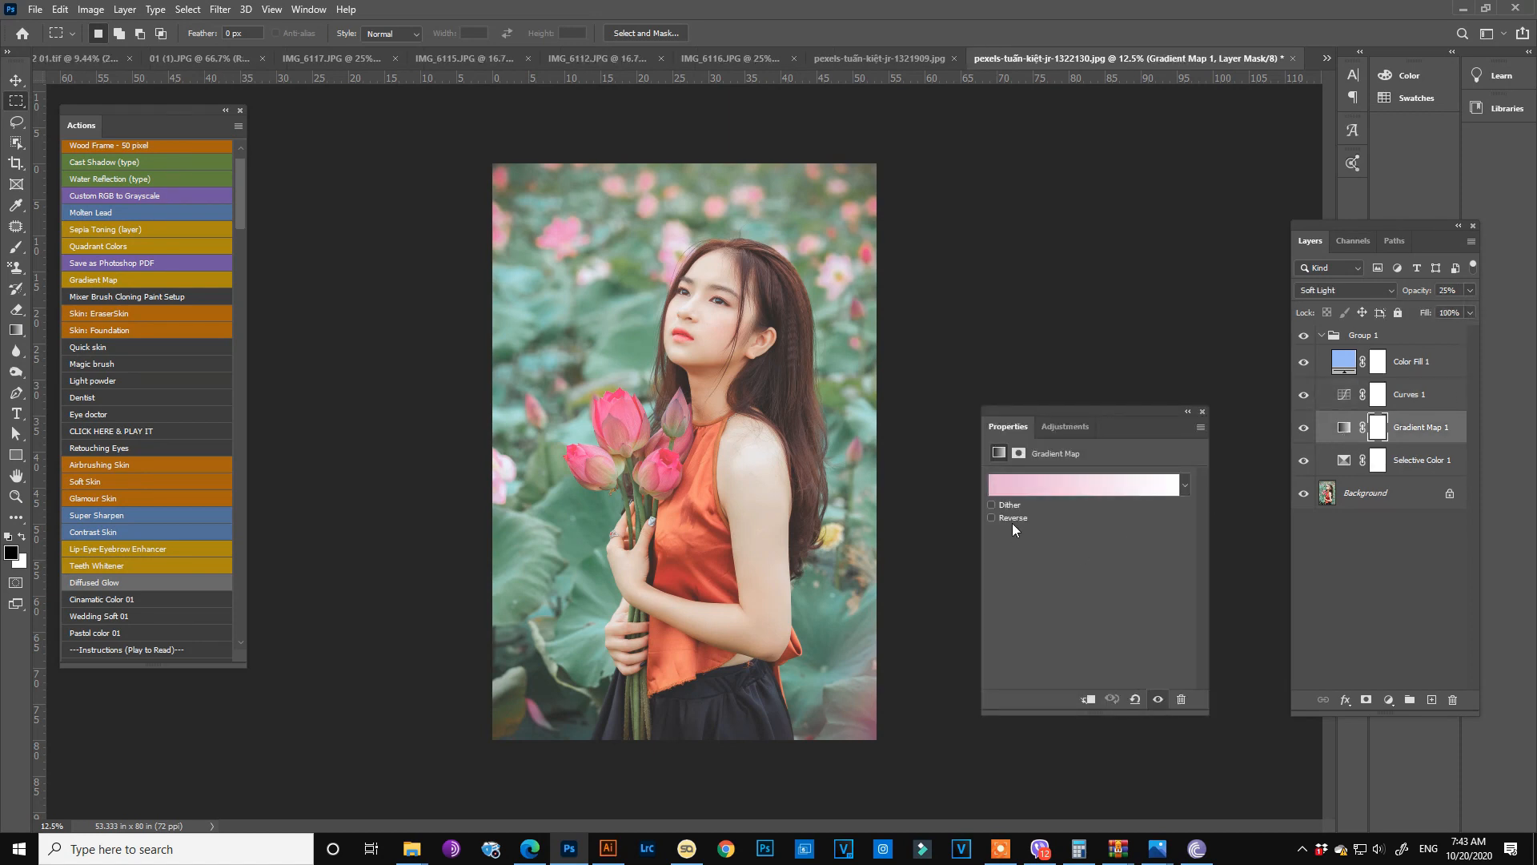
pyautogui.click(1015, 486)
pyautogui.click(914, 449)
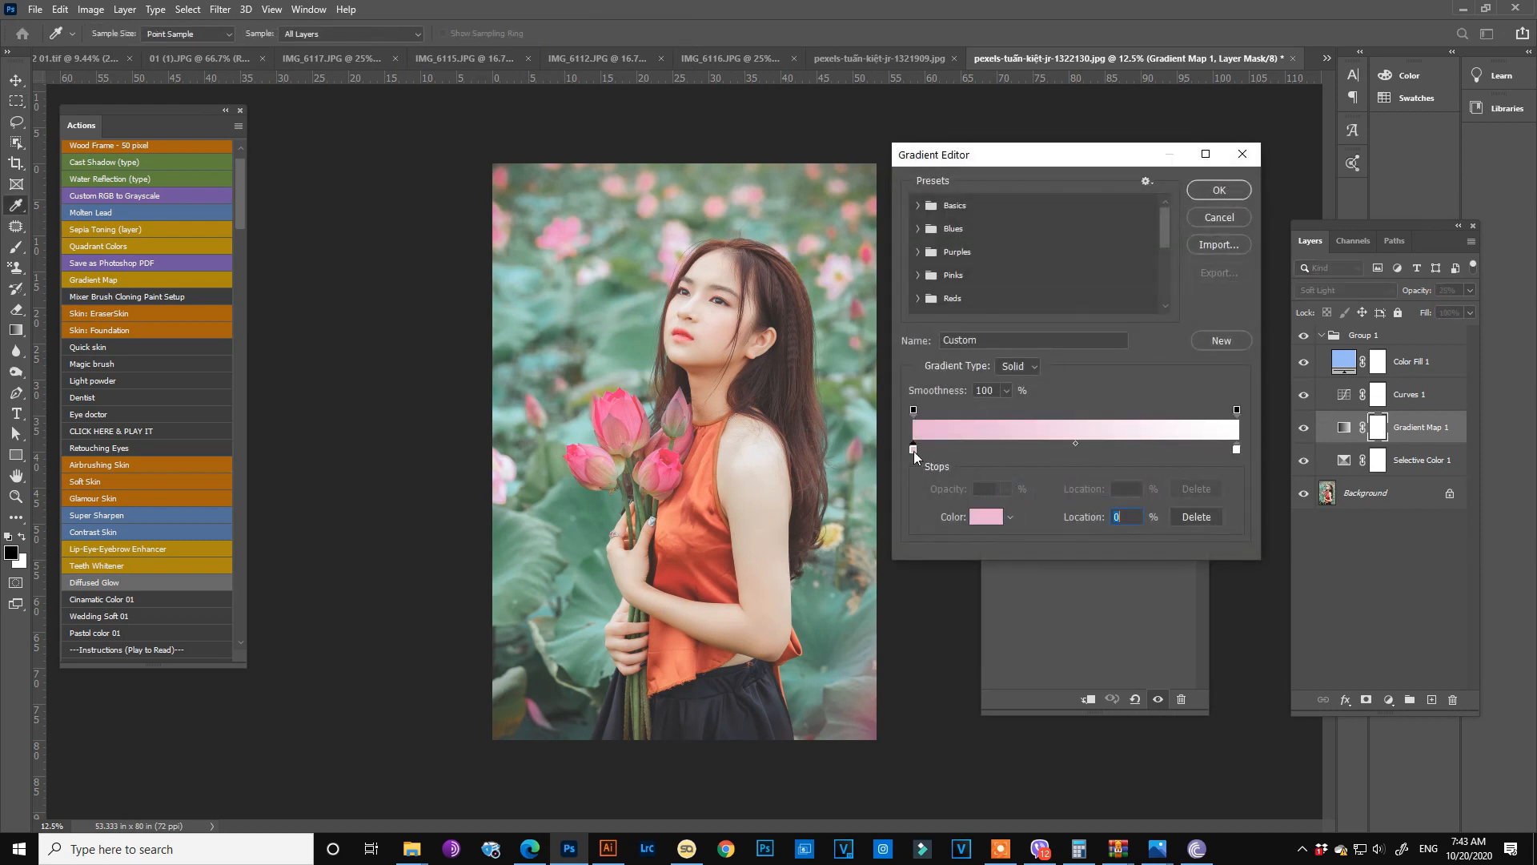
pyautogui.click(985, 516)
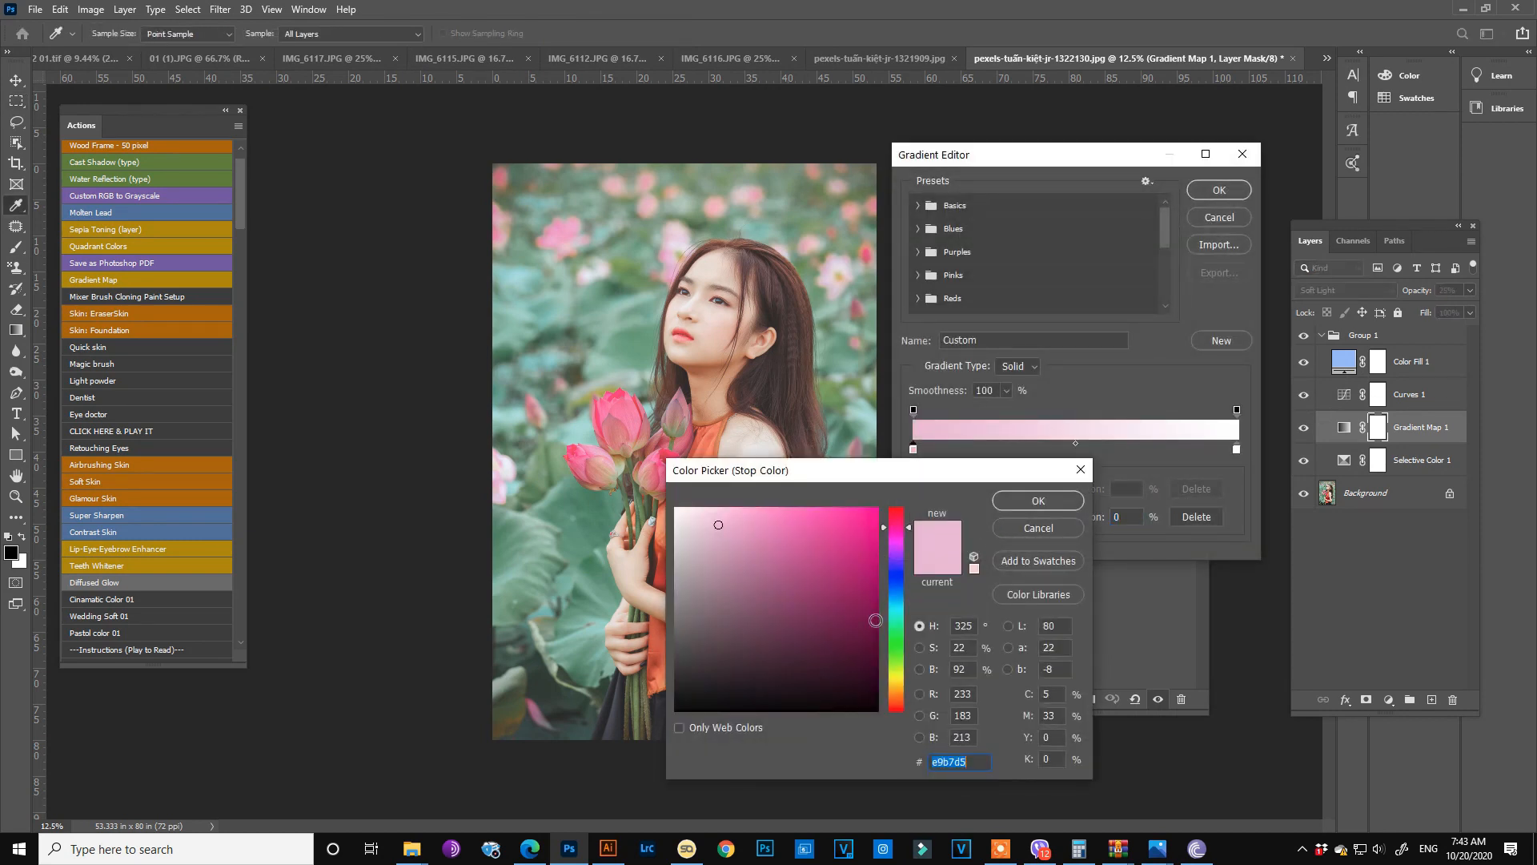
pyautogui.click(898, 685)
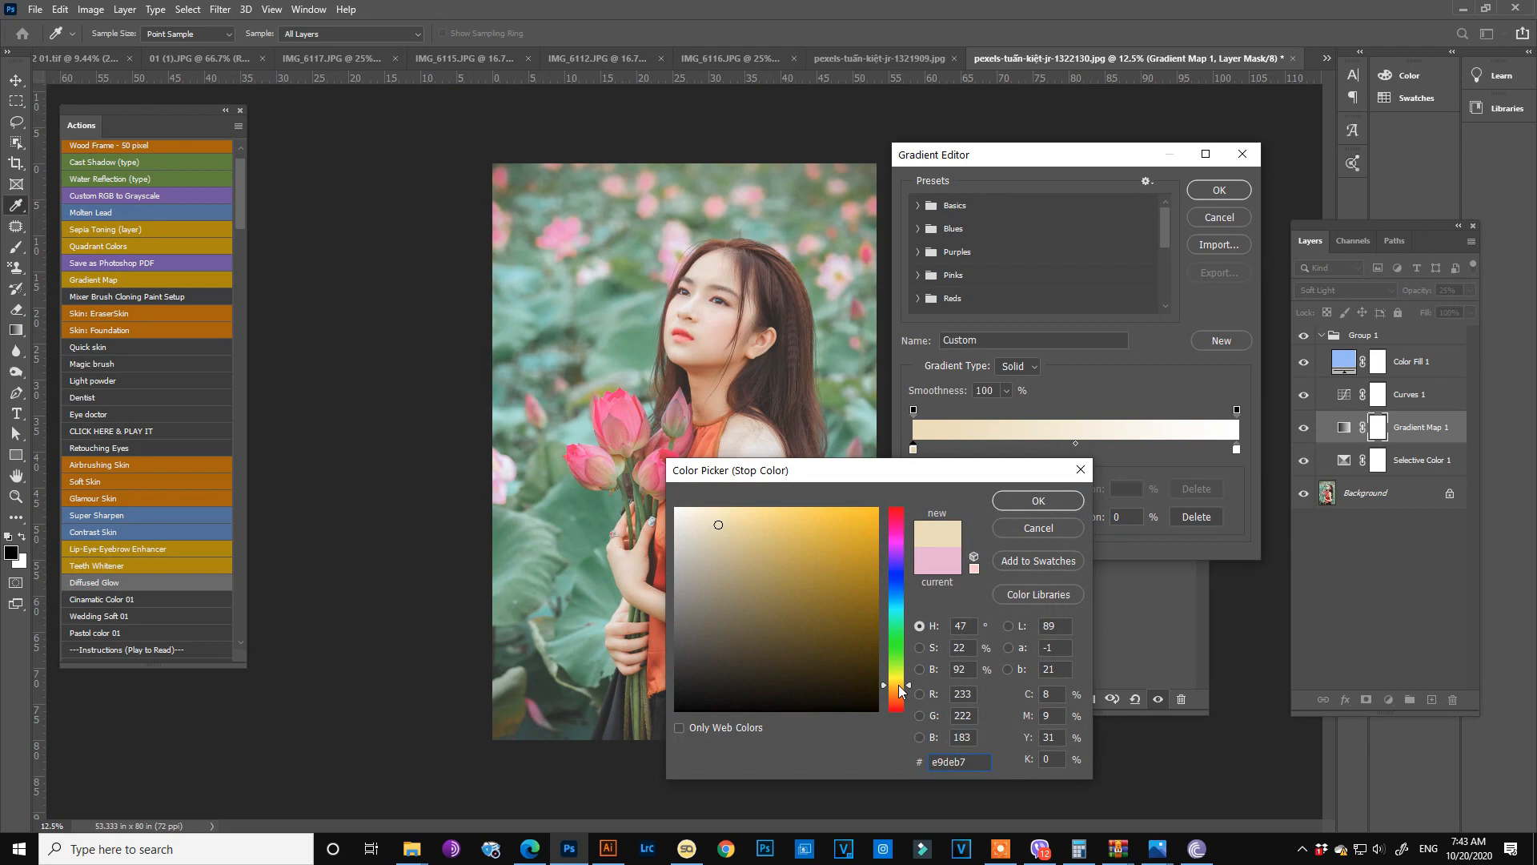
pyautogui.click(722, 511)
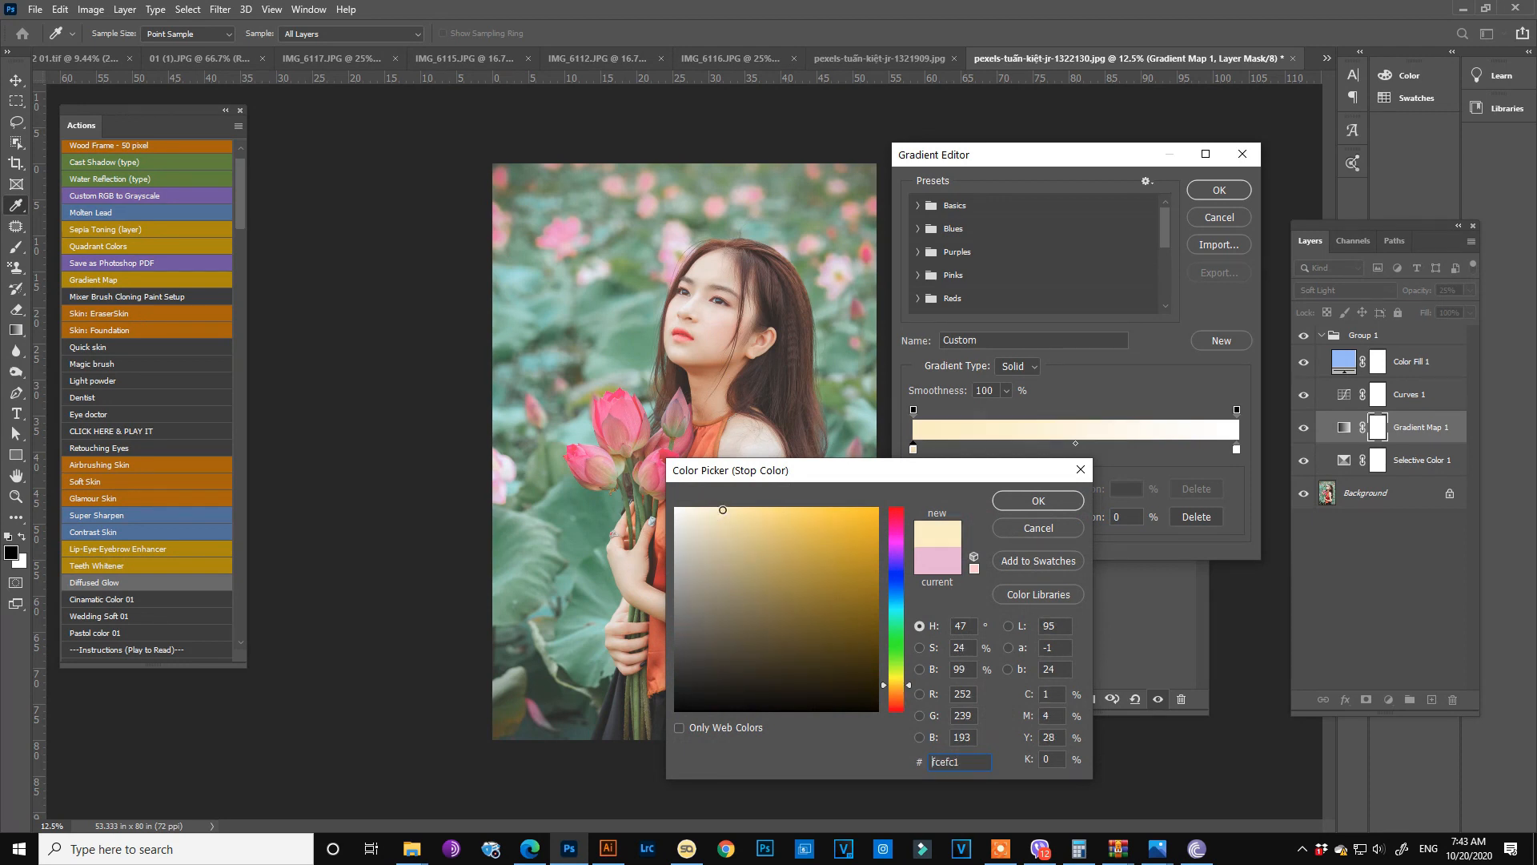
pyautogui.click(893, 593)
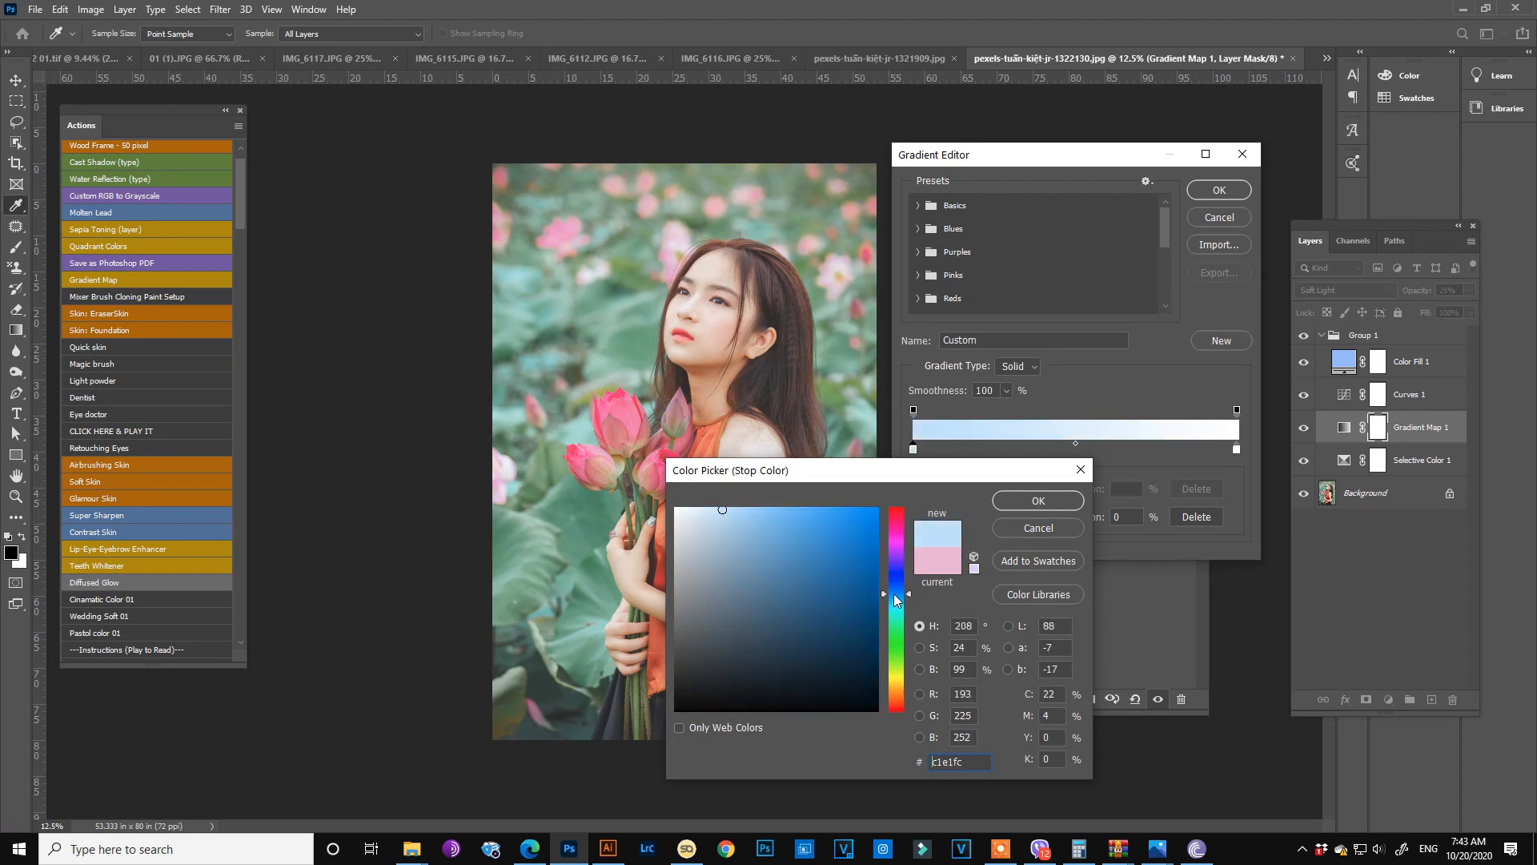
pyautogui.click(900, 680)
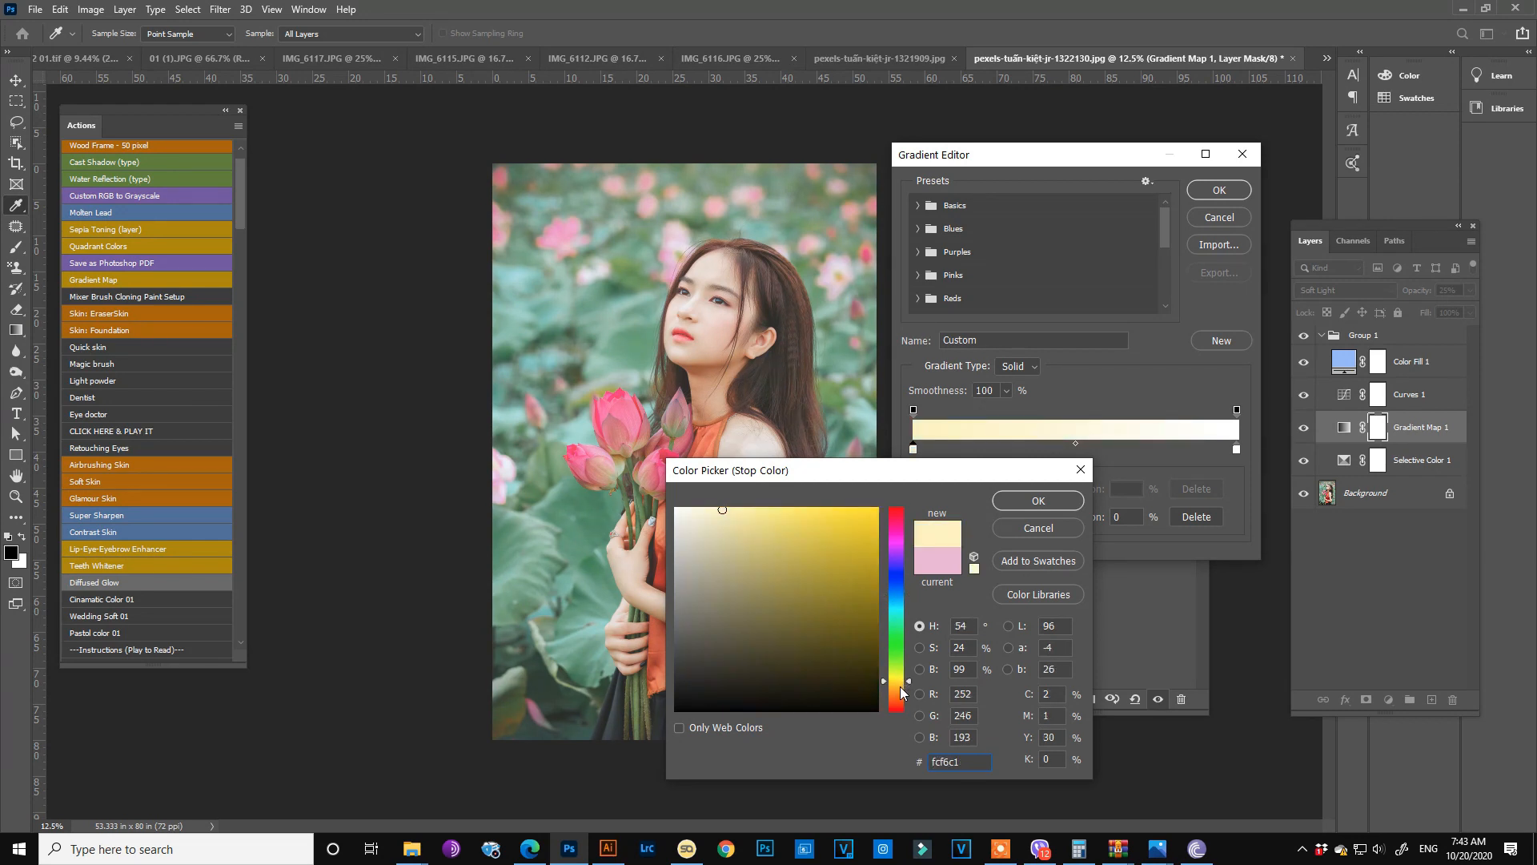
pyautogui.click(900, 688)
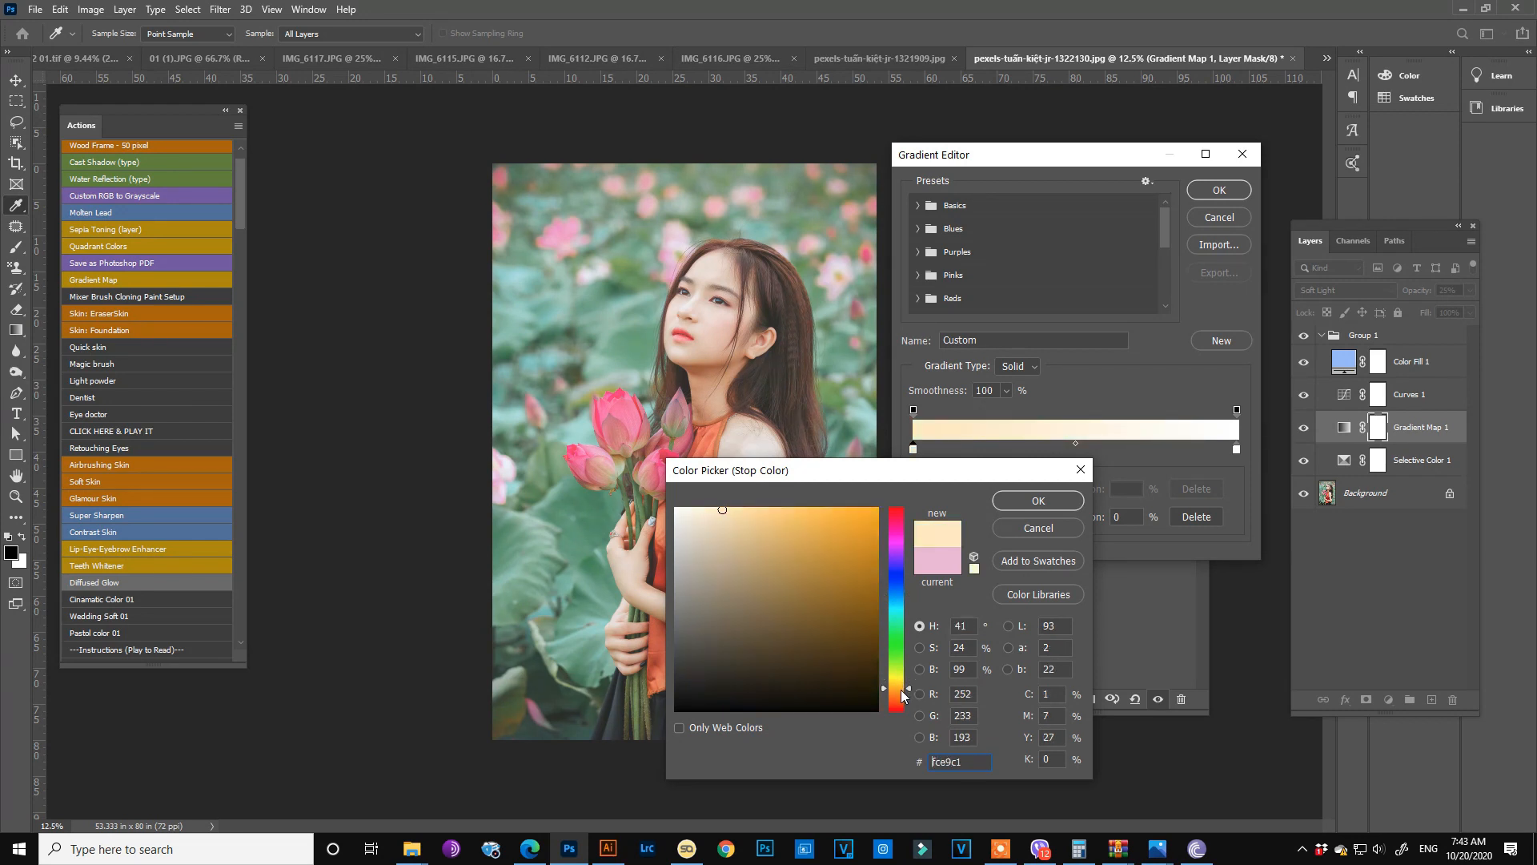
pyautogui.click(898, 573)
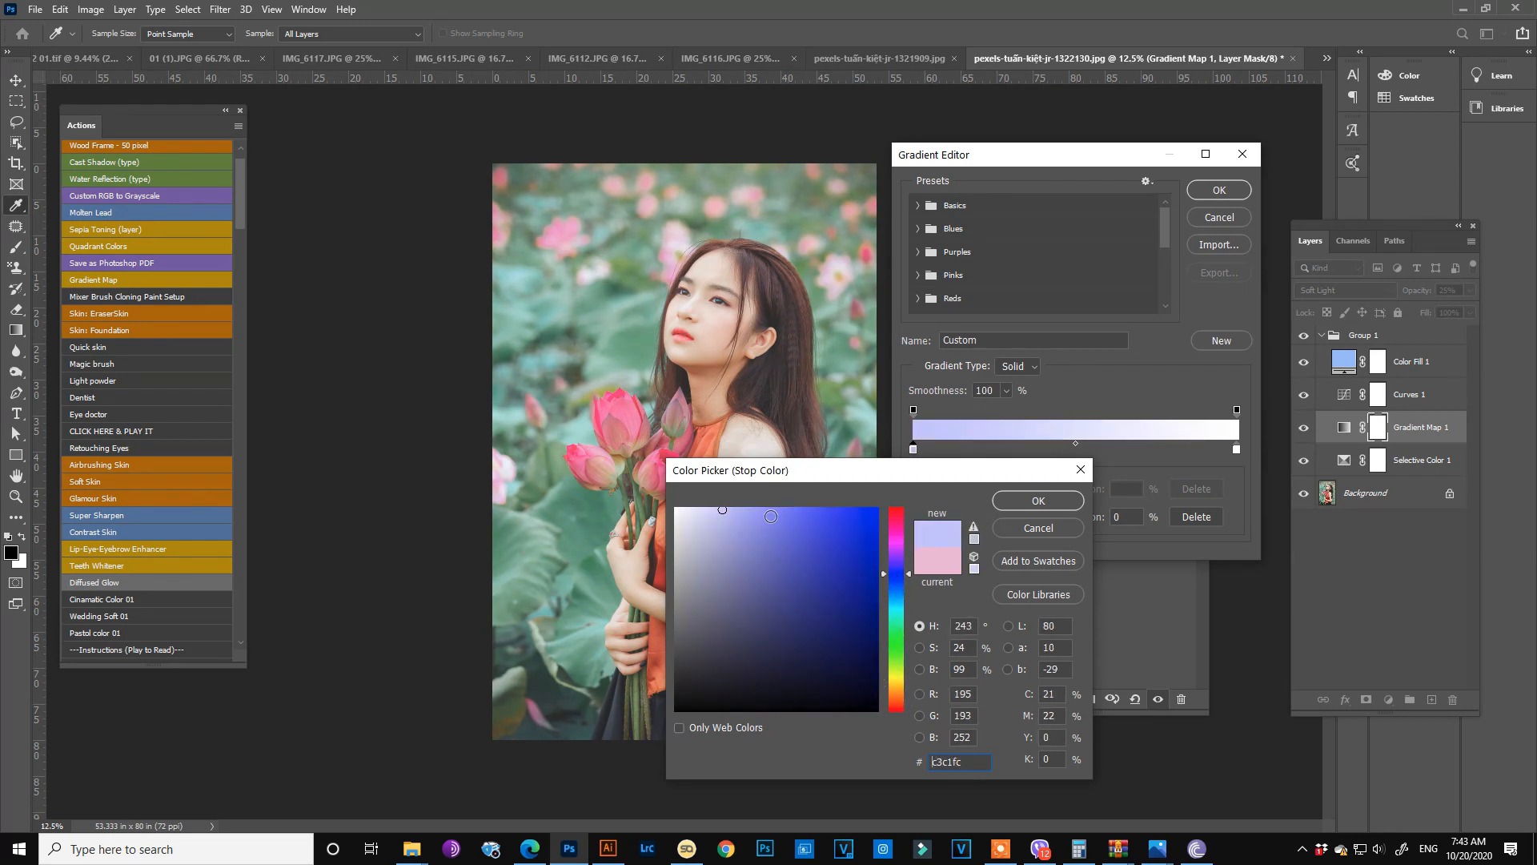
pyautogui.click(759, 510)
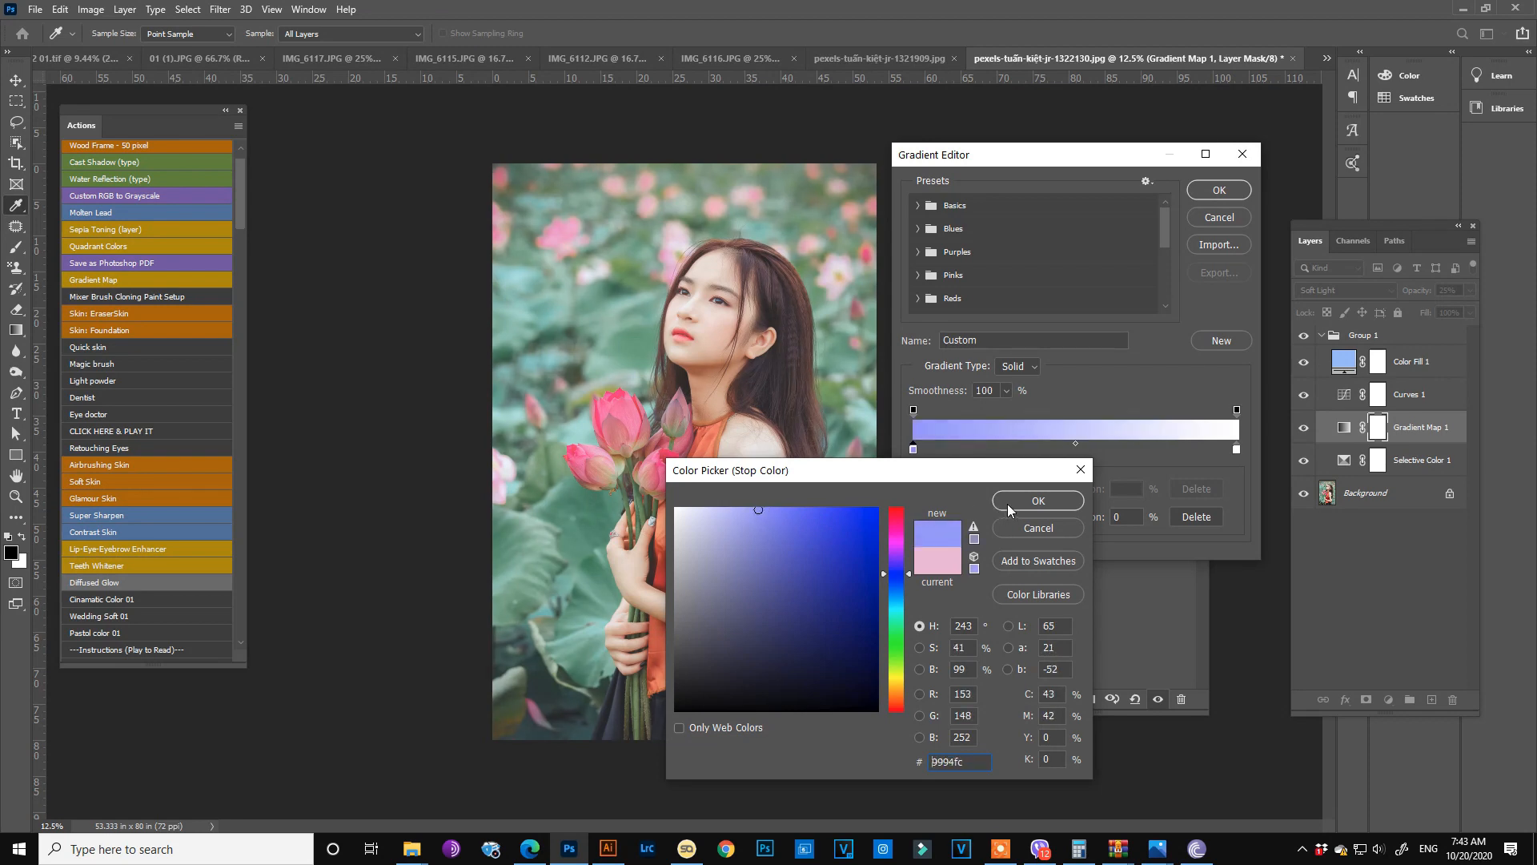
pyautogui.click(1012, 500)
pyautogui.click(1217, 189)
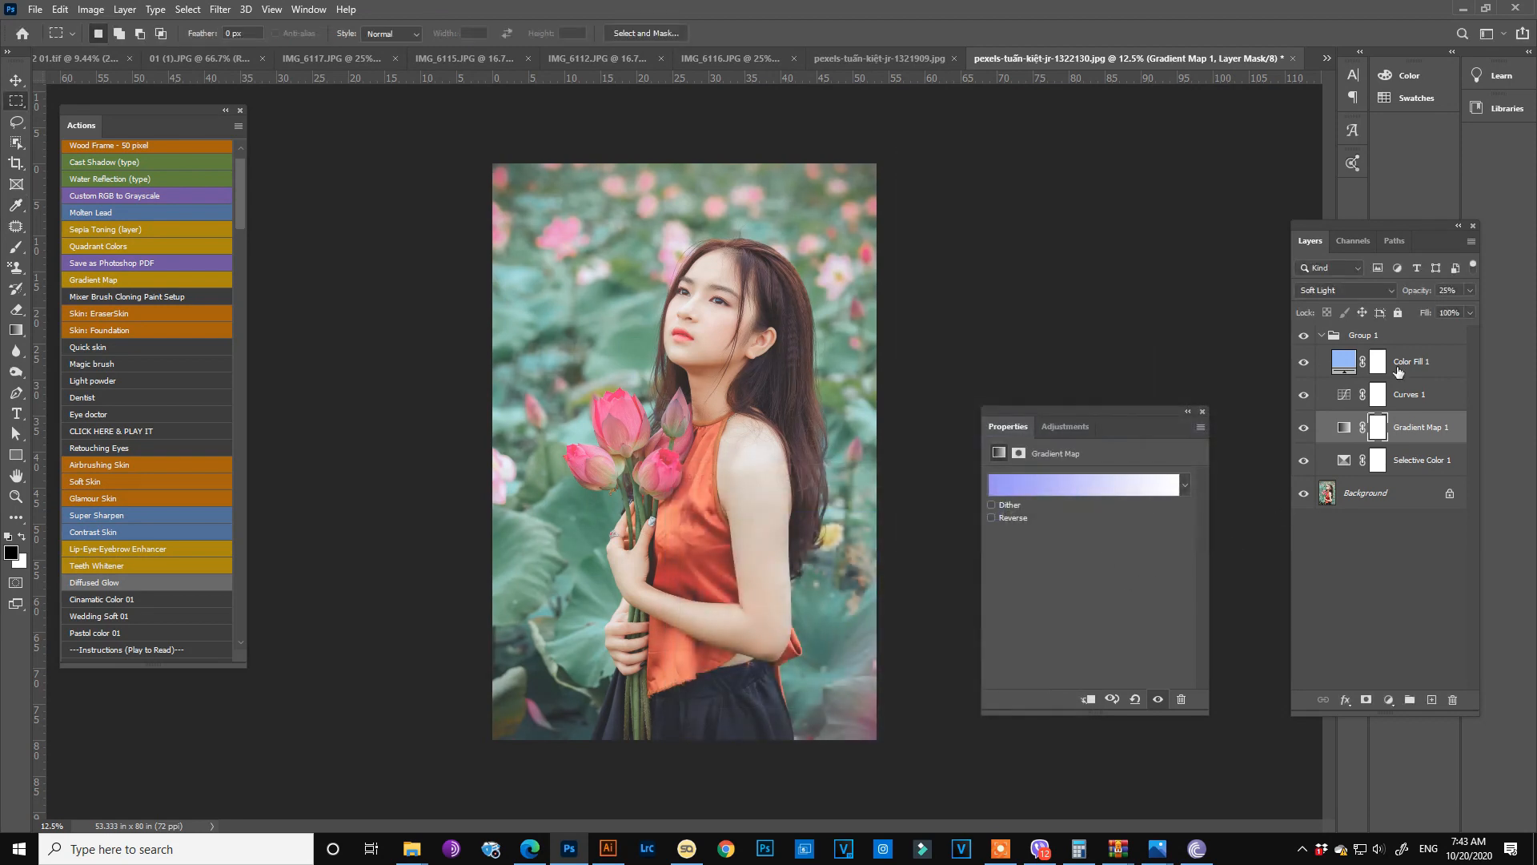
# Step: Toggle the visibility of Group 1 several times to compare the portrait before and after grading, leaving the group visible
pyautogui.click(1303, 335)
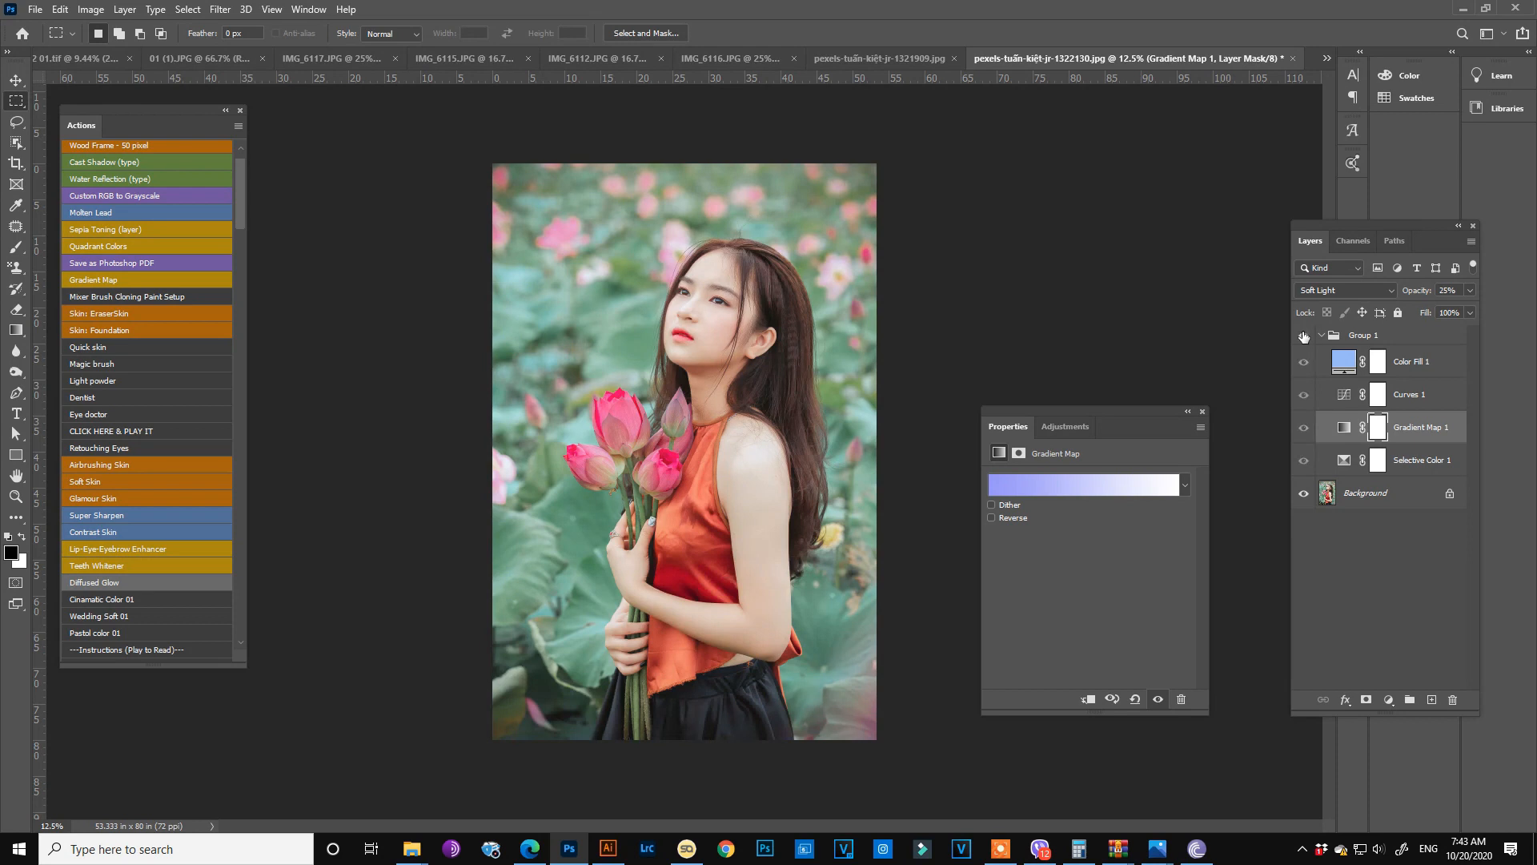
pyautogui.click(1303, 335)
pyautogui.click(1303, 335)
pyautogui.click(1303, 335)
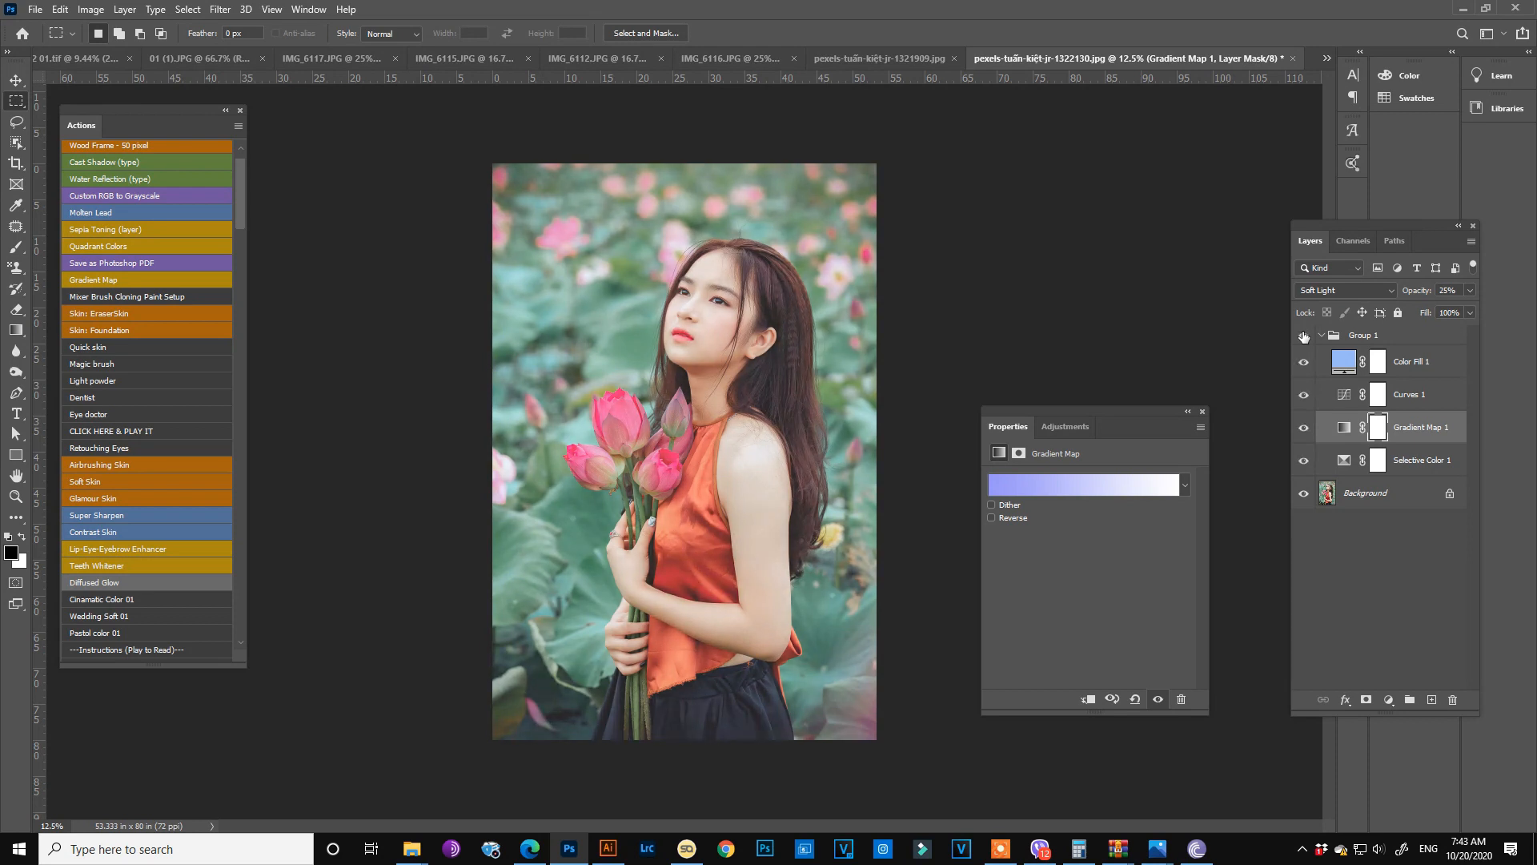
pyautogui.click(1303, 335)
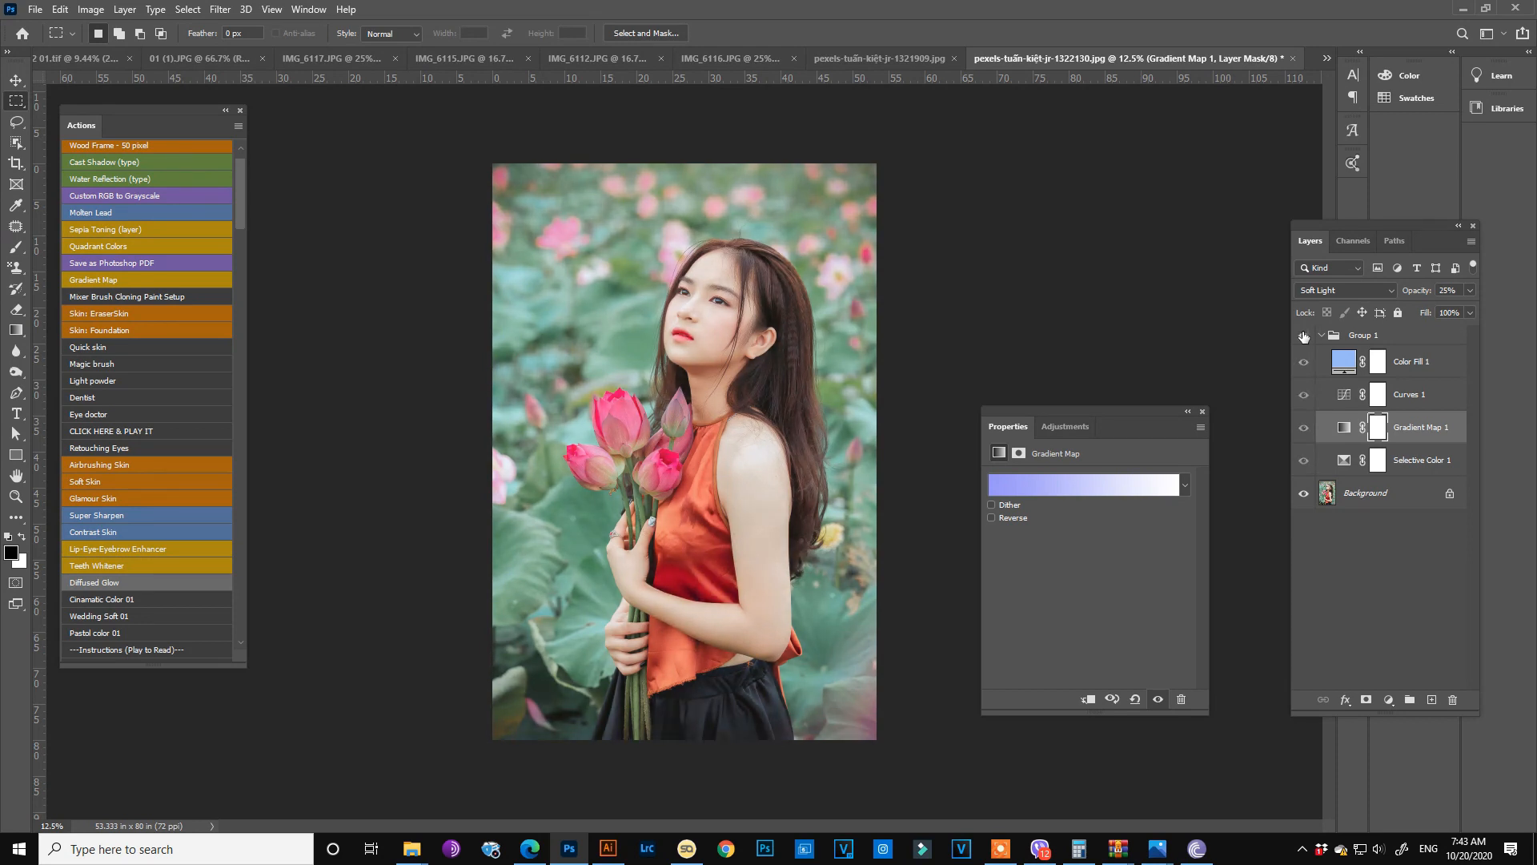
pyautogui.click(1303, 336)
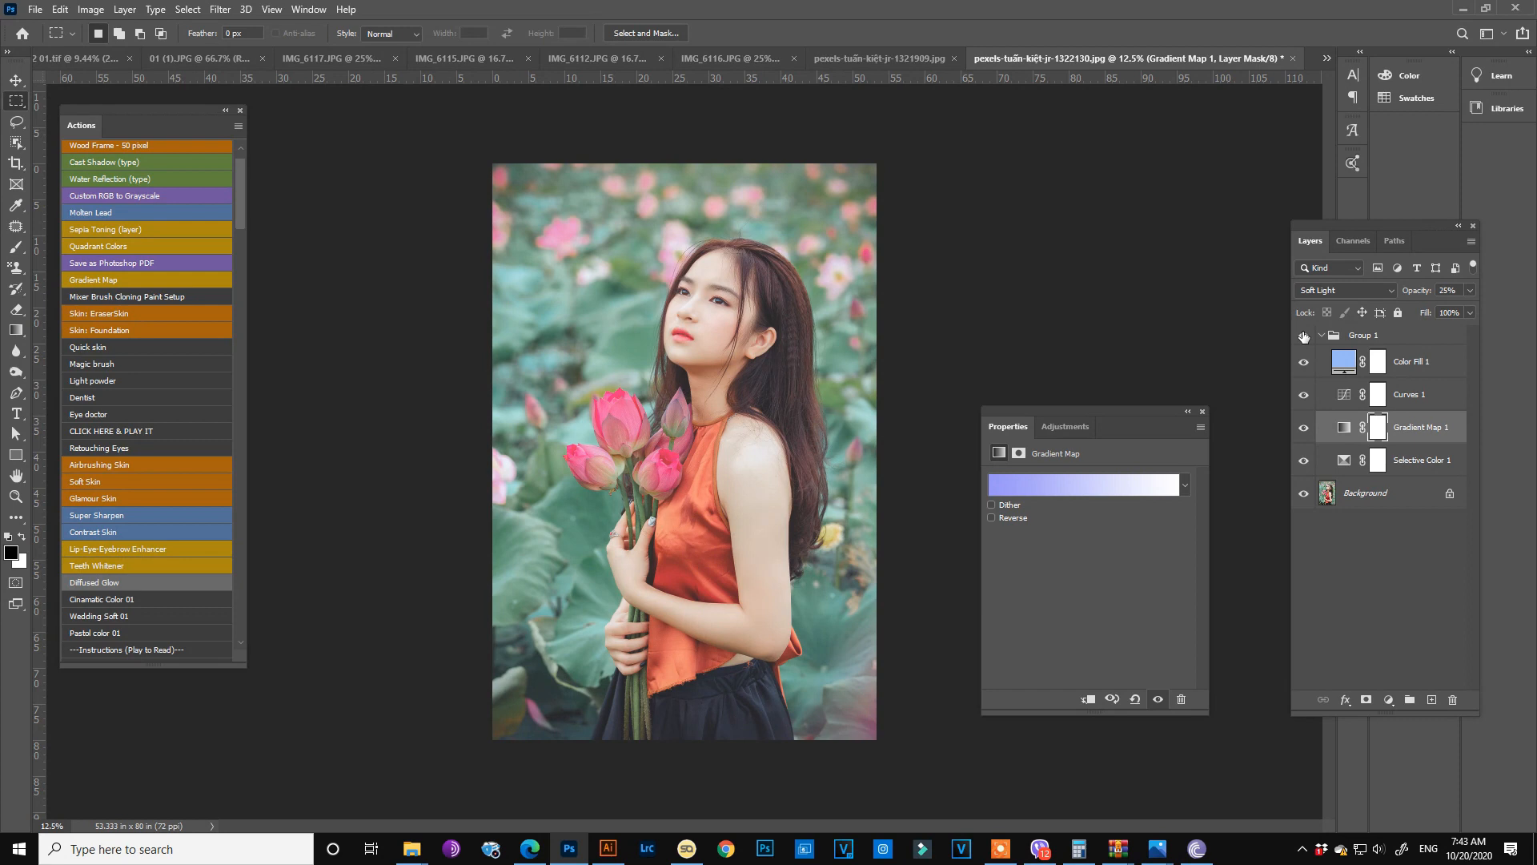